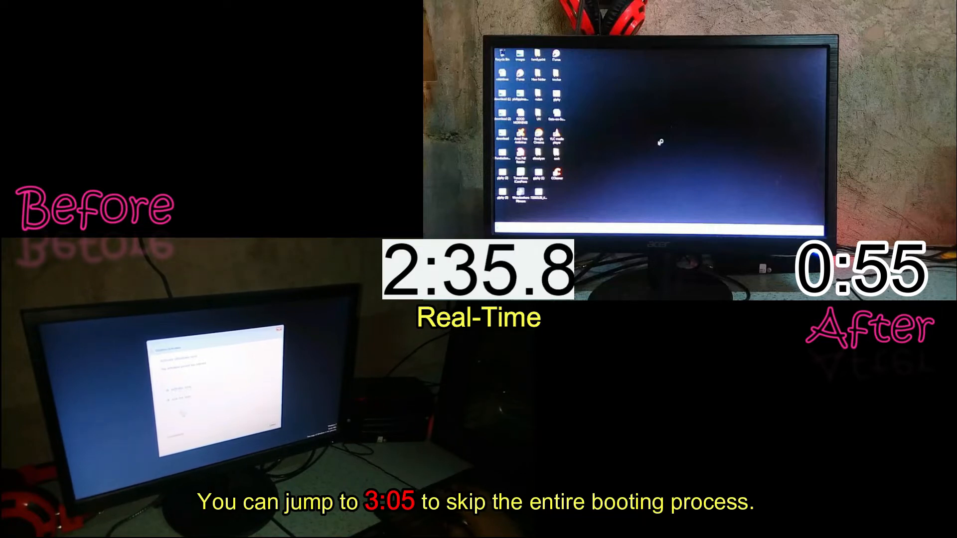
{"action": "left_click", "coordinate": [181, 399]}
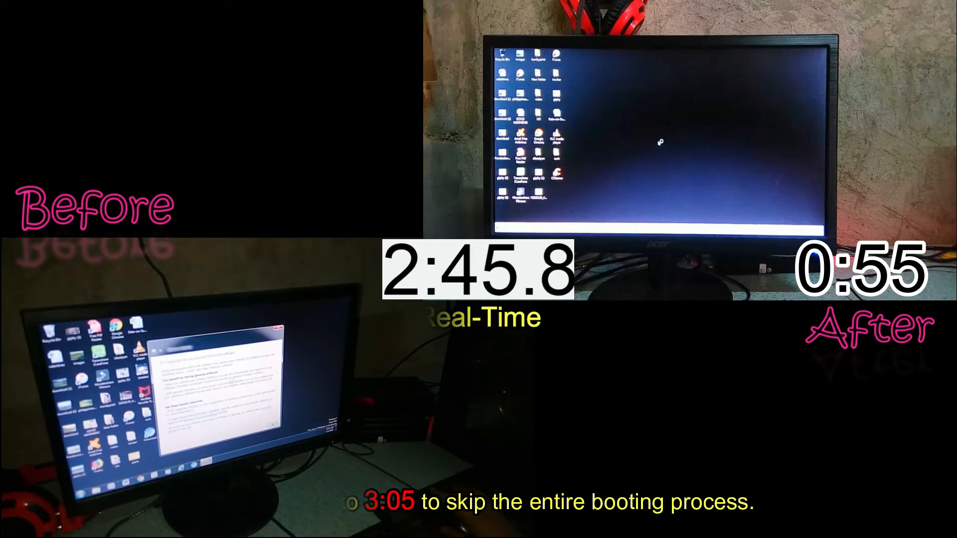
{"action": "left_click", "coordinate": [272, 425]}
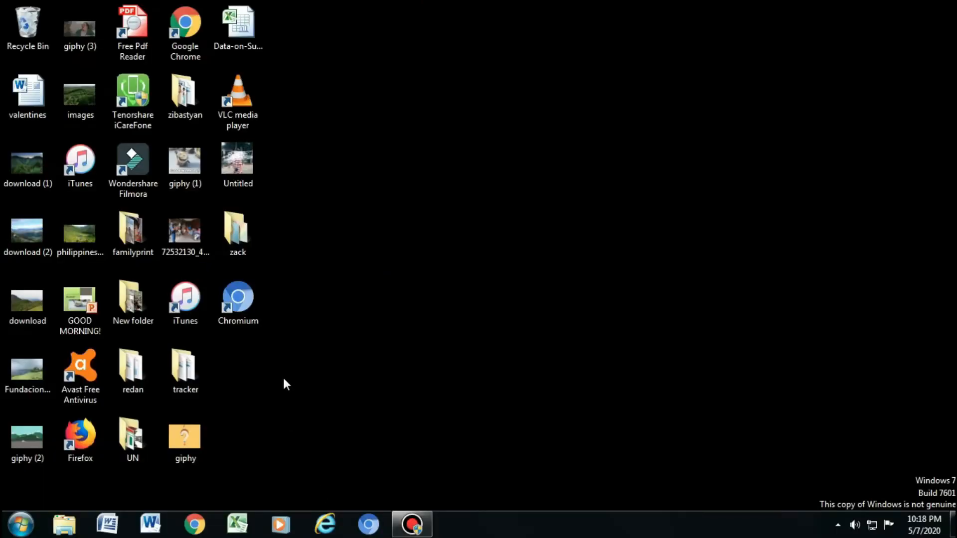
Unpin Chromium, Internet Explorer and Windows Media Player from the taskbar.
{"action": "right_click", "coordinate": [364, 518]}
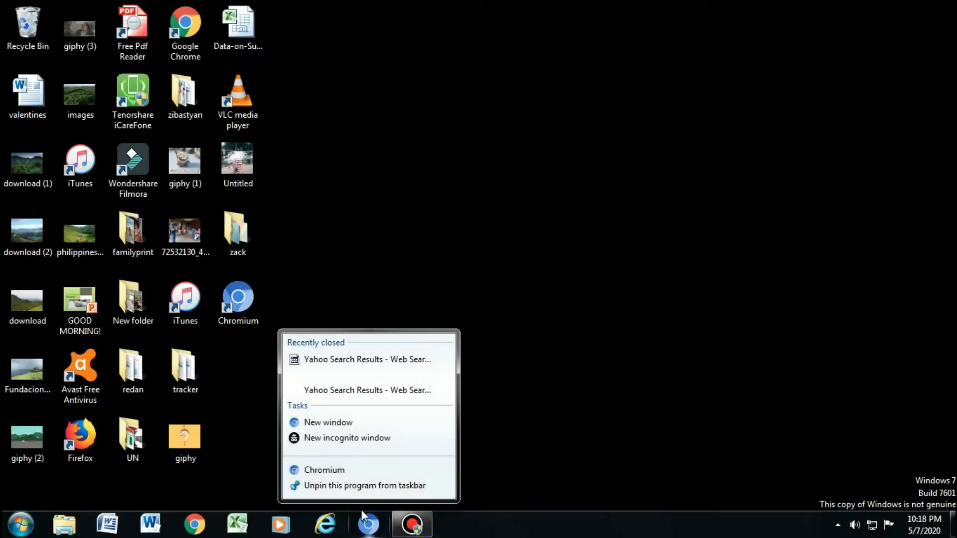
{"action": "left_click", "coordinate": [308, 486]}
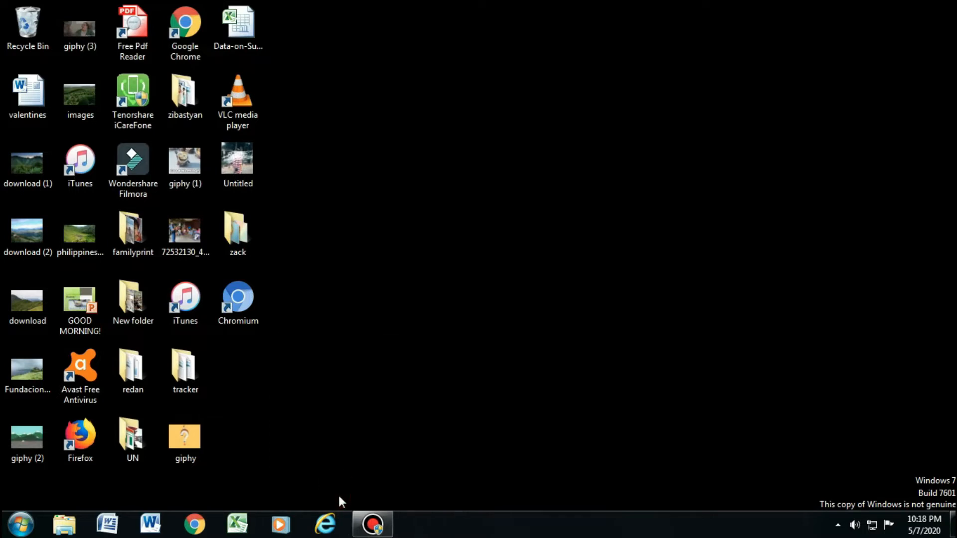
{"action": "right_click", "coordinate": [323, 523]}
{"action": "left_click", "coordinate": [286, 487]}
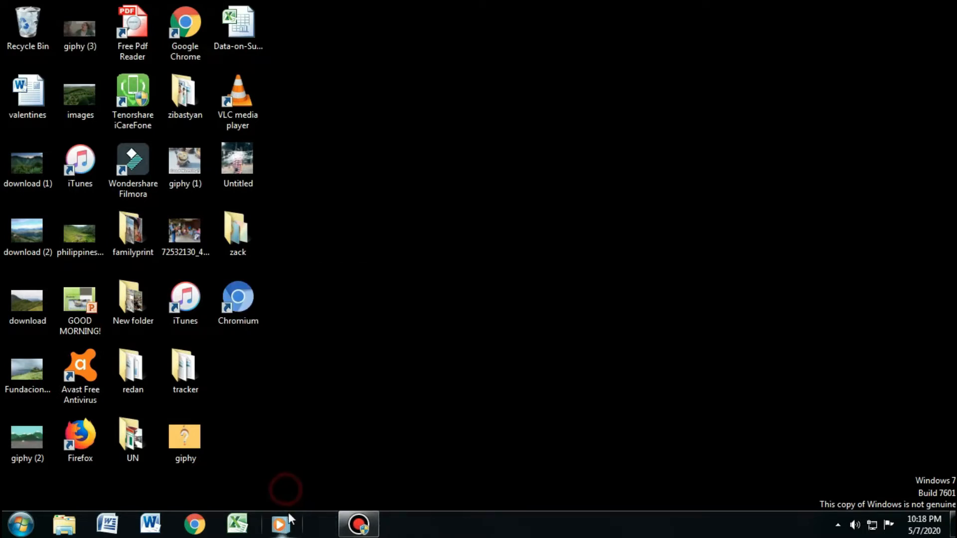
{"action": "right_click", "coordinate": [277, 520]}
{"action": "left_click", "coordinate": [252, 486]}
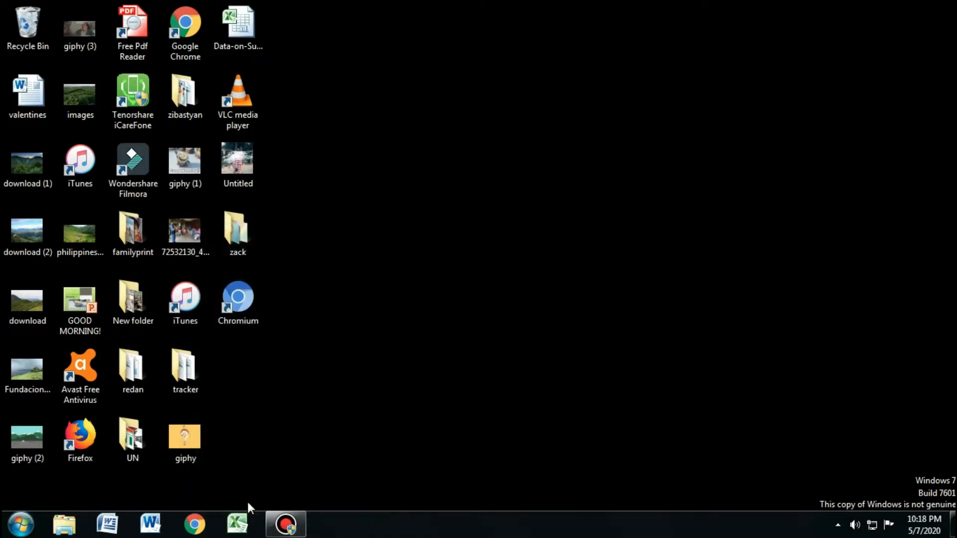
Unpin Excel, Google Chrome and both Word programs from the taskbar.
{"action": "right_click", "coordinate": [237, 523]}
{"action": "left_click", "coordinate": [221, 486]}
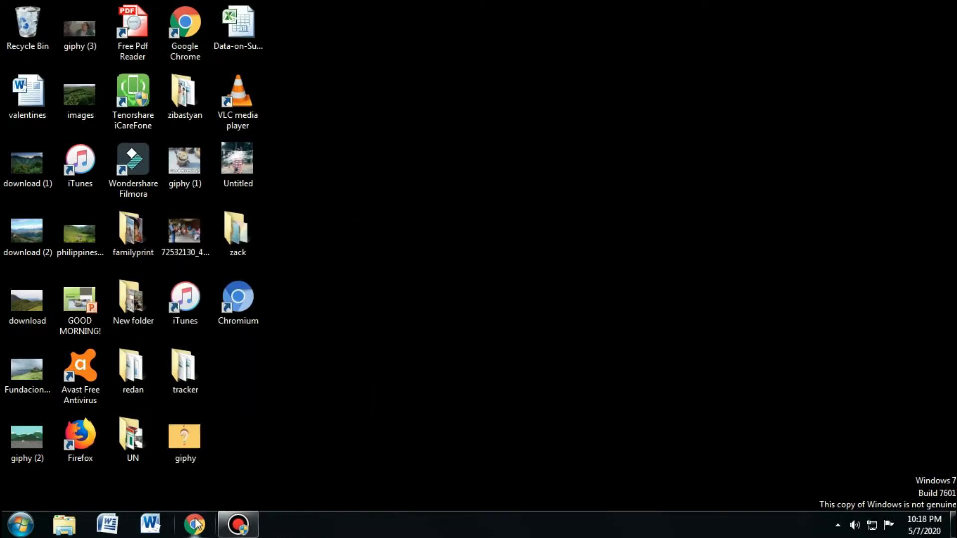
{"action": "right_click", "coordinate": [195, 523]}
{"action": "left_click", "coordinate": [174, 486]}
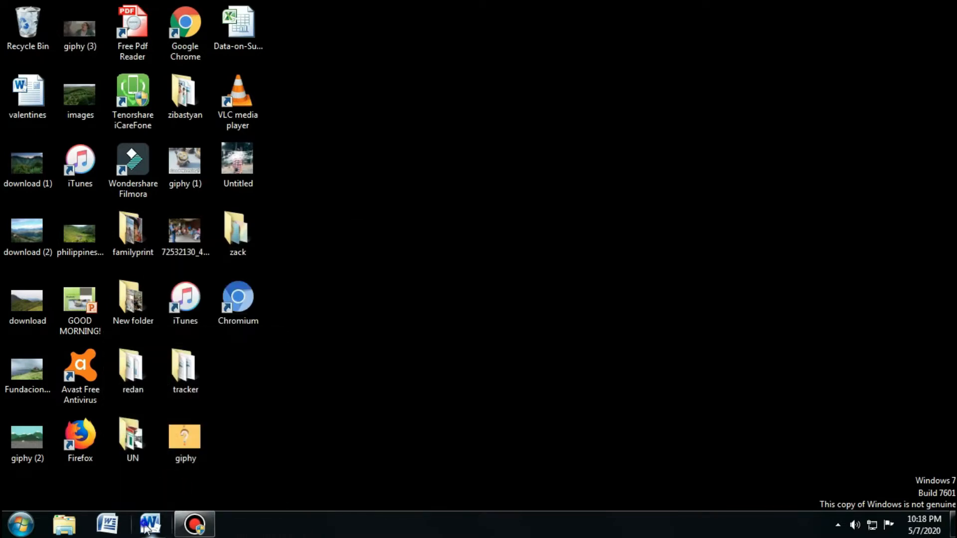
{"action": "right_click", "coordinate": [147, 529]}
{"action": "left_click", "coordinate": [133, 485]}
{"action": "right_click", "coordinate": [107, 524]}
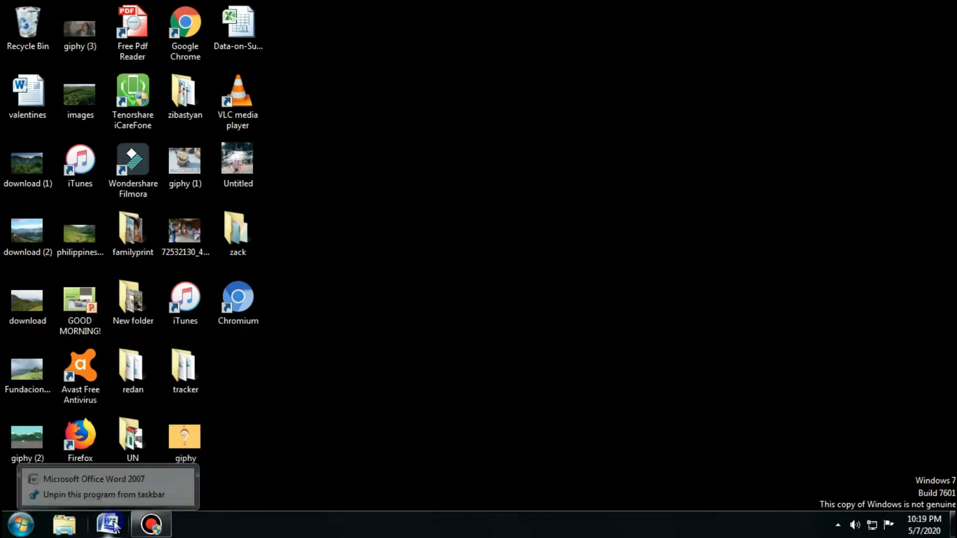
{"action": "left_click", "coordinate": [97, 491]}
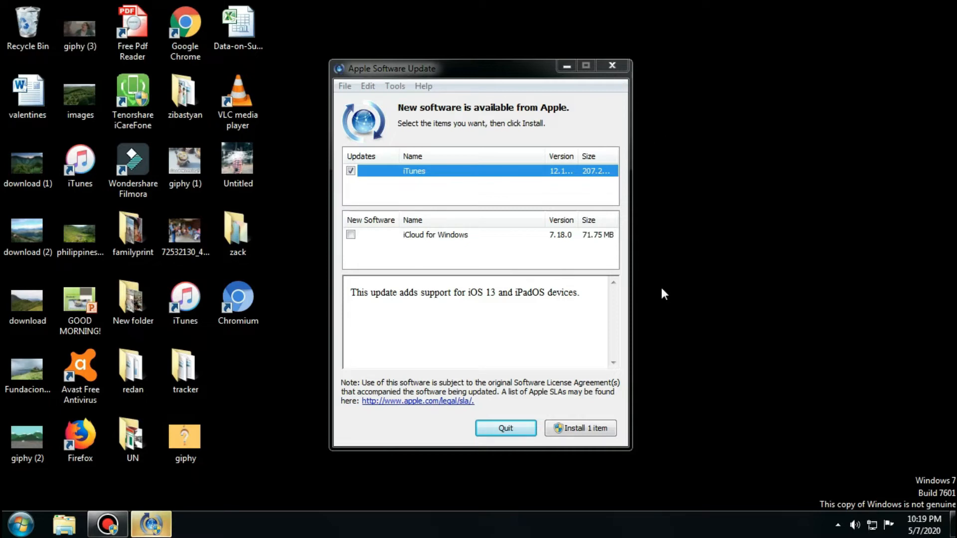
Close the Apple Software Update window and set Windows Update's important updates to "Never check for updates (not recommended)".
{"action": "left_click", "coordinate": [611, 66]}
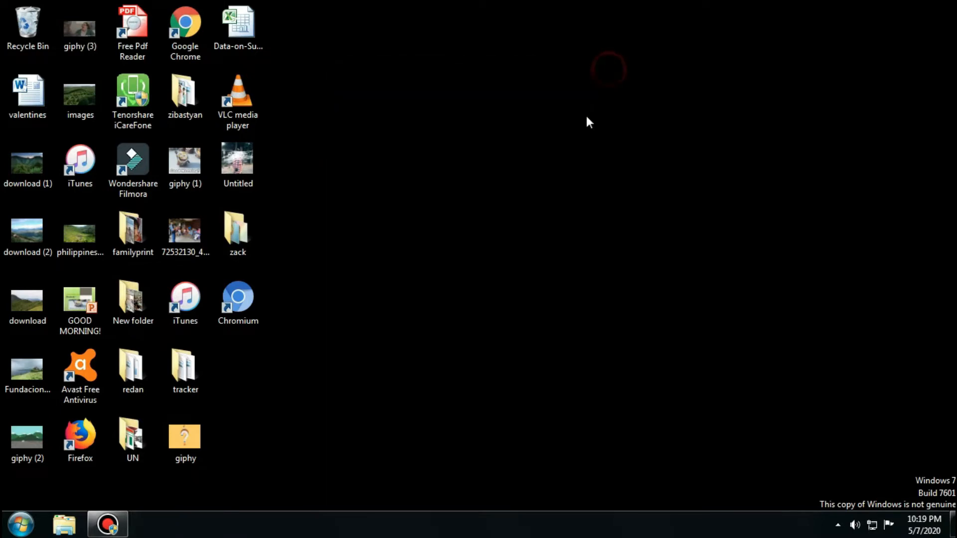
{"action": "left_click", "coordinate": [19, 524]}
{"action": "left_click", "coordinate": [224, 345]}
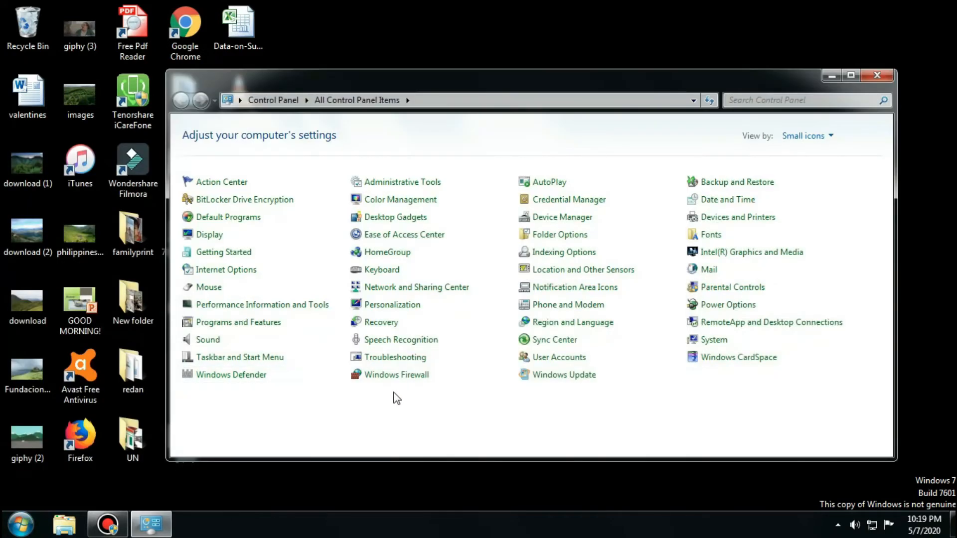
{"action": "left_click", "coordinate": [549, 381]}
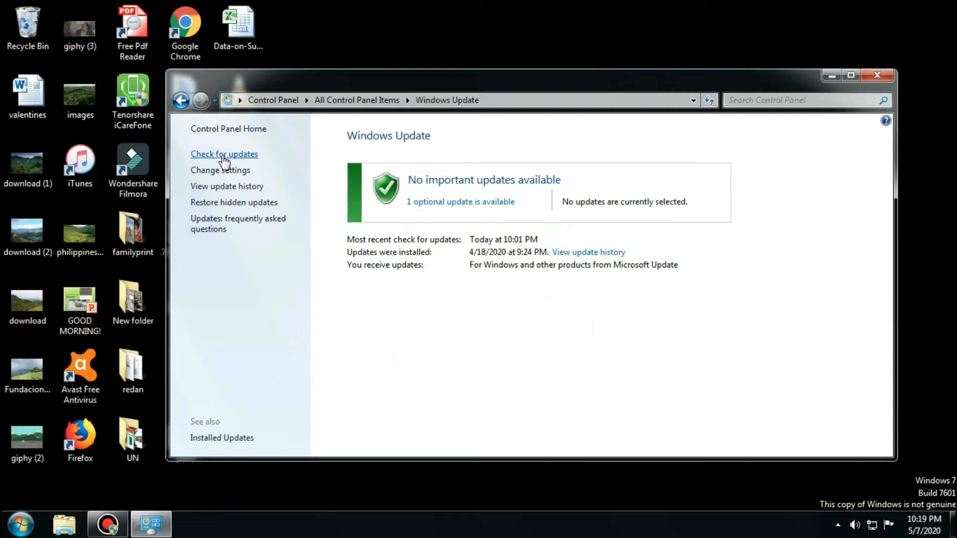
{"action": "left_click", "coordinate": [242, 171]}
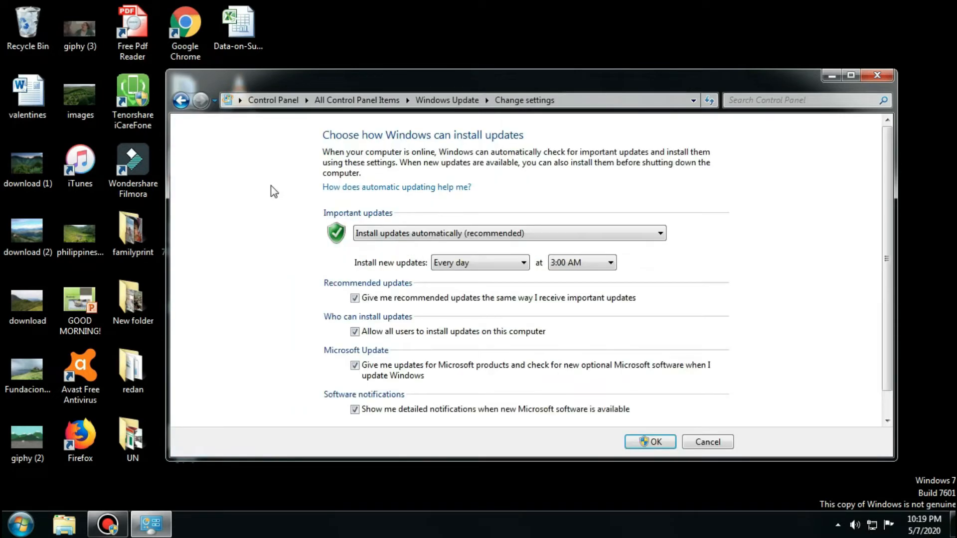
{"action": "left_click", "coordinate": [495, 234]}
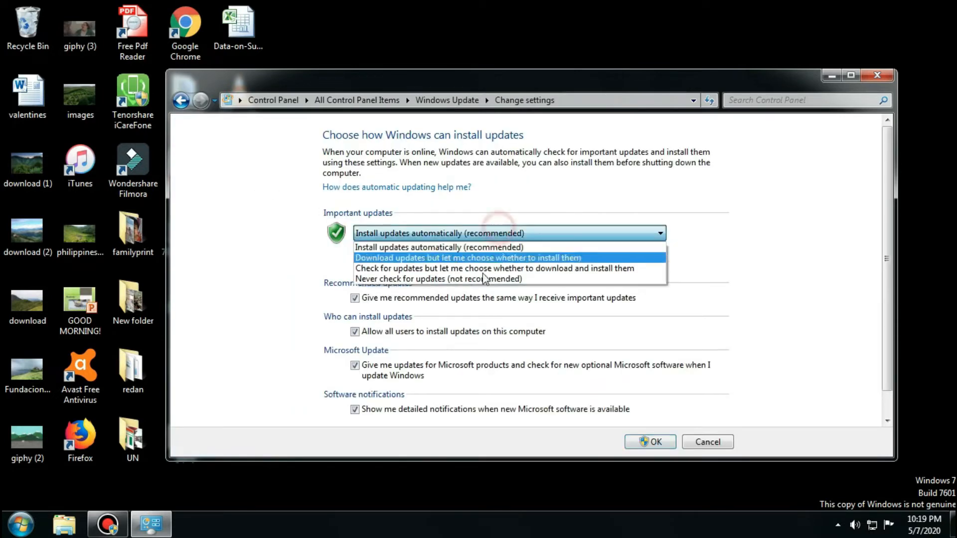
{"action": "left_click", "coordinate": [436, 282]}
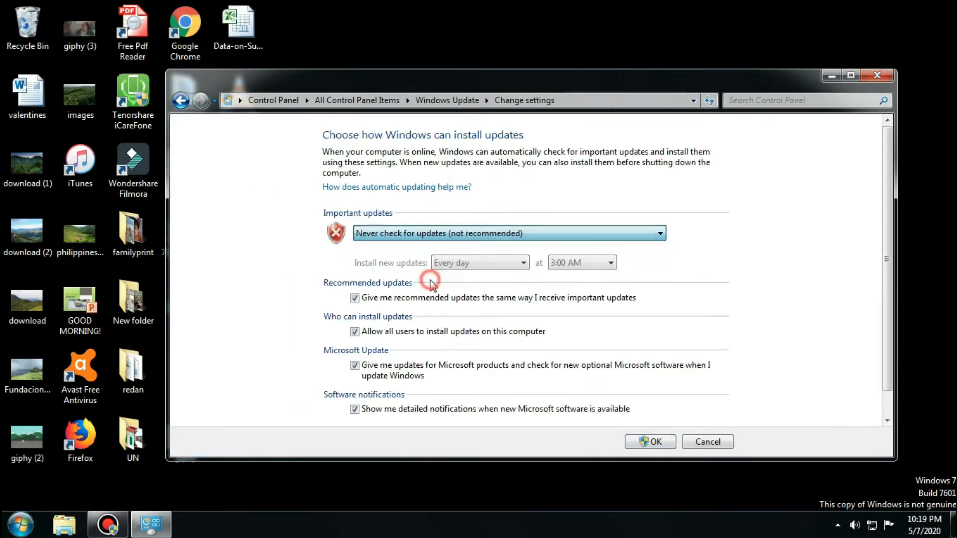
Turn off recommended updates, installation by all users, Microsoft product updates and detailed software notifications, and apply the update settings.
{"action": "left_click", "coordinate": [354, 298]}
{"action": "left_click", "coordinate": [354, 332]}
{"action": "left_click", "coordinate": [354, 366]}
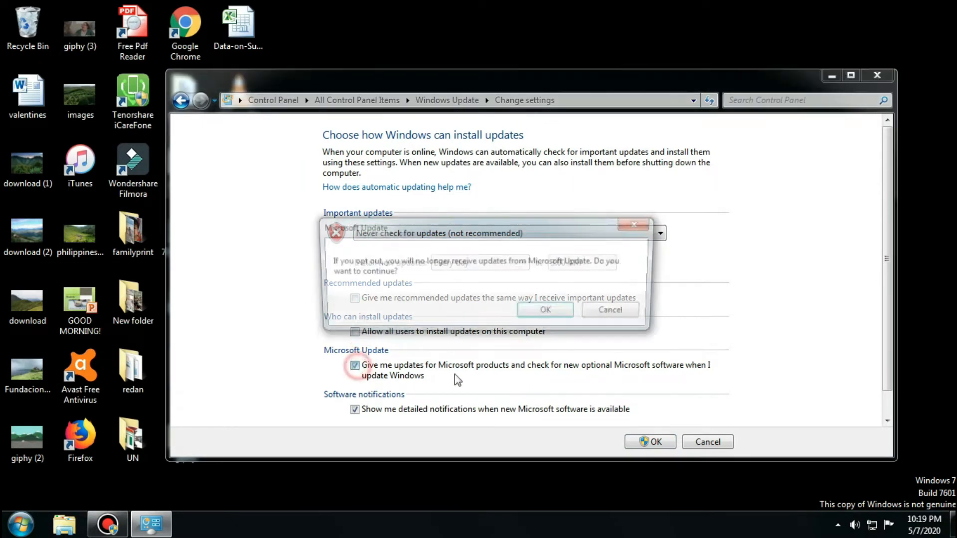
{"action": "left_click", "coordinate": [545, 312]}
{"action": "scroll", "coordinate": [325, 380], "scroll_direction": "down", "scroll_amount": 1}
{"action": "scroll", "coordinate": [373, 392], "scroll_direction": "down", "scroll_amount": 1}
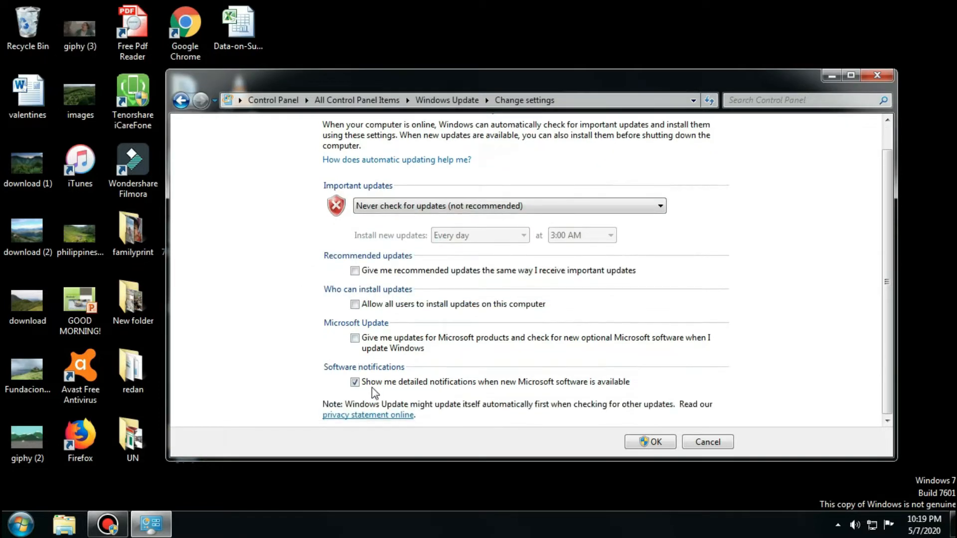
{"action": "left_click", "coordinate": [355, 382]}
{"action": "left_click", "coordinate": [650, 442]}
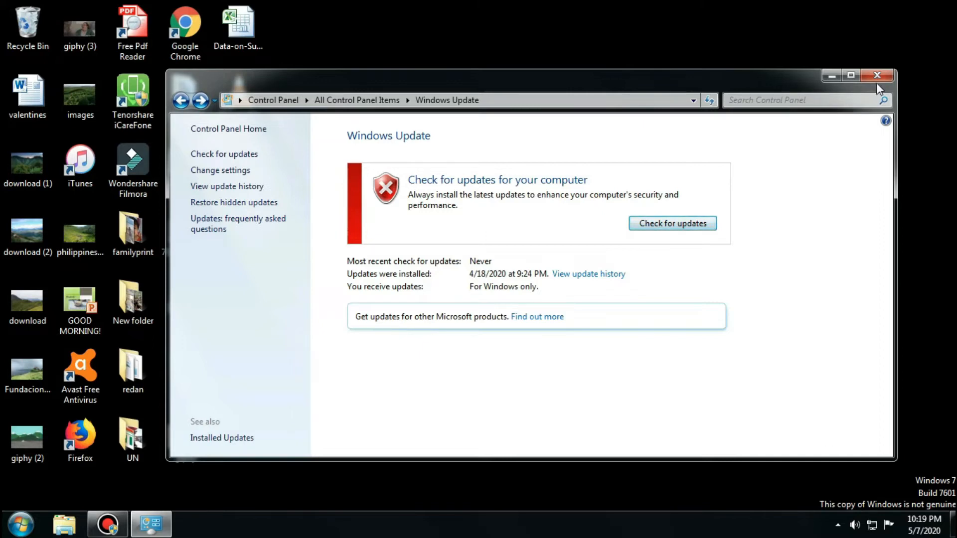
Turn off Windows Firewall for both home or work (private) networks and public networks.
{"action": "left_click", "coordinate": [182, 100]}
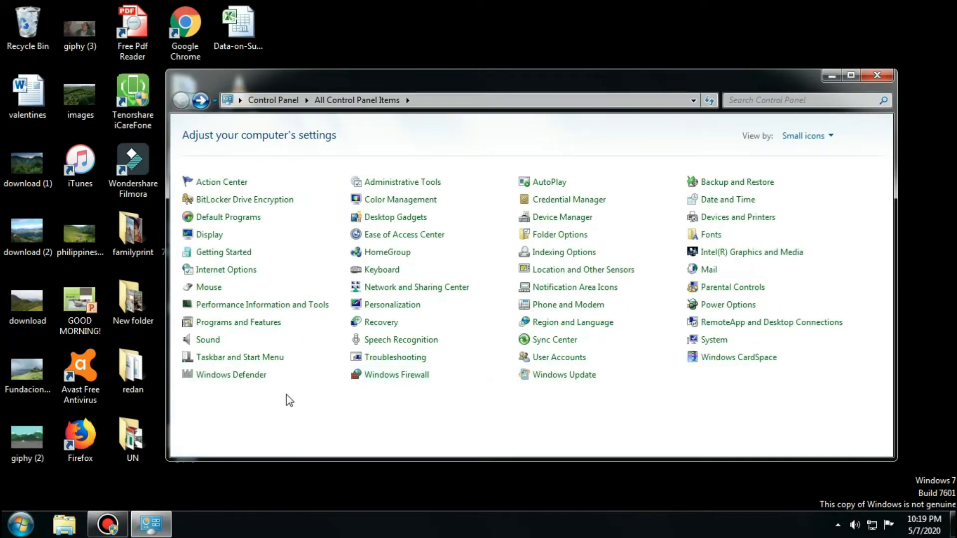
{"action": "left_click", "coordinate": [413, 374]}
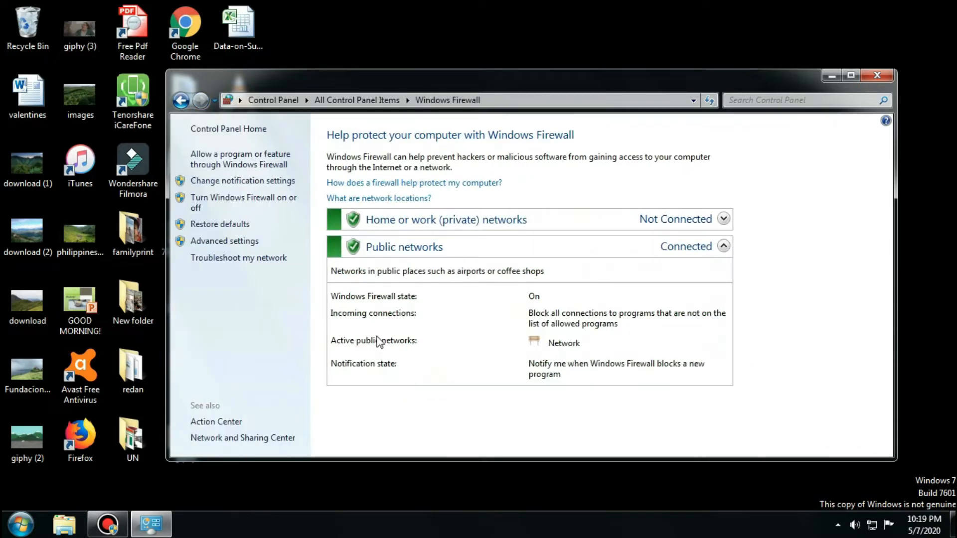
{"action": "left_click", "coordinate": [421, 220]}
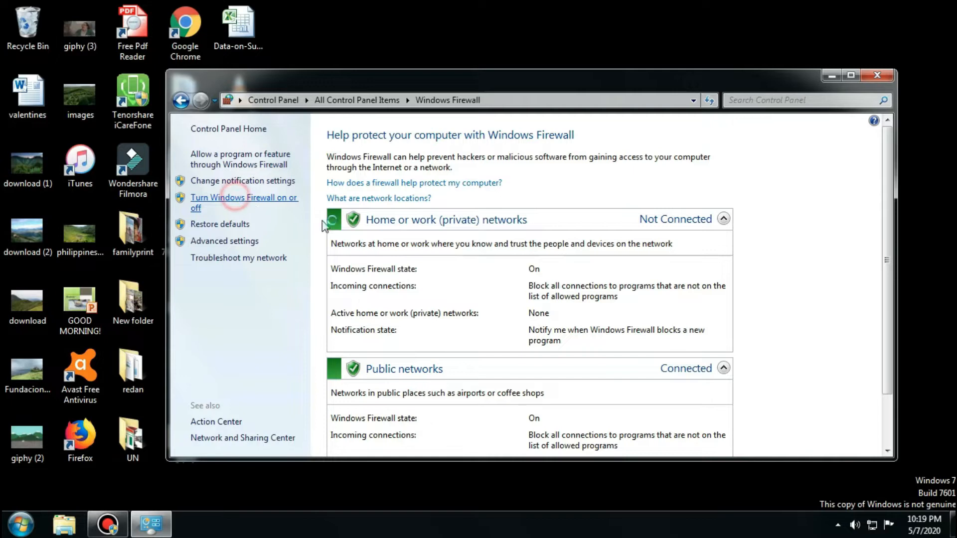
{"action": "left_click", "coordinate": [239, 199]}
{"action": "left_click", "coordinate": [371, 244]}
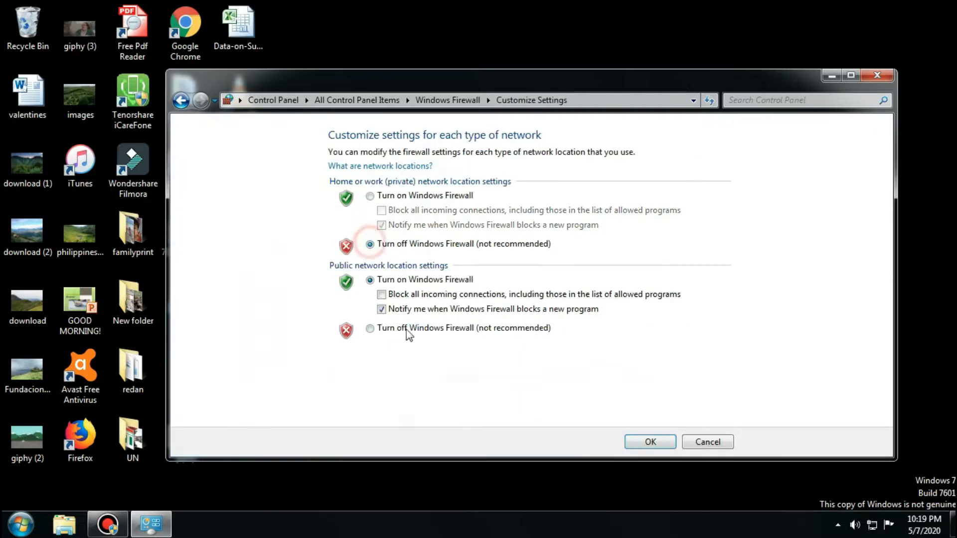
{"action": "left_click", "coordinate": [371, 328]}
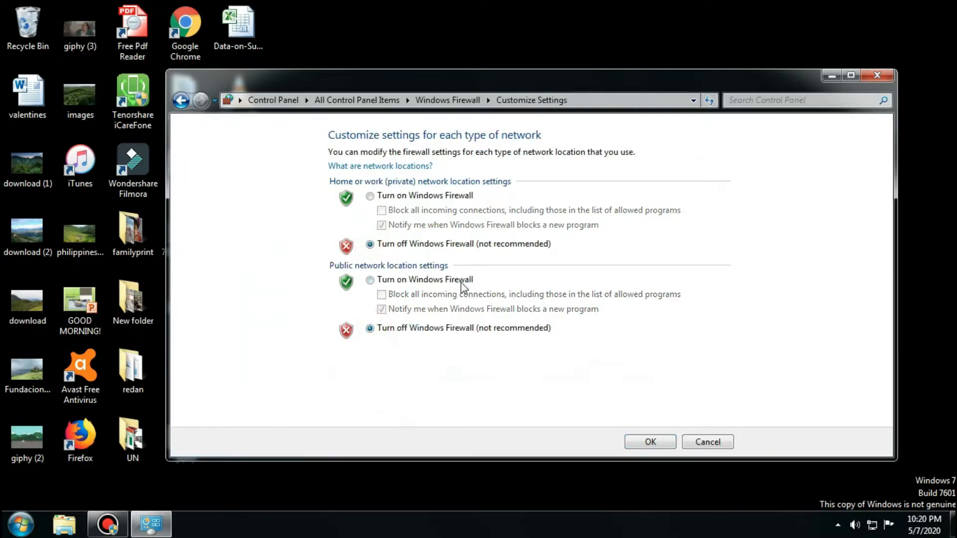
{"action": "left_click", "coordinate": [650, 443]}
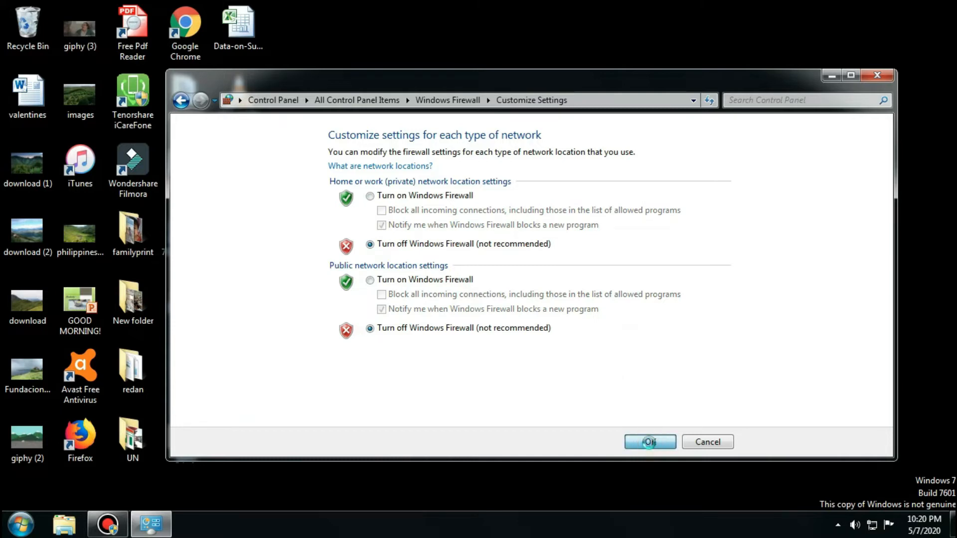
{"action": "scroll", "coordinate": [568, 348], "scroll_direction": "down", "scroll_amount": 1}
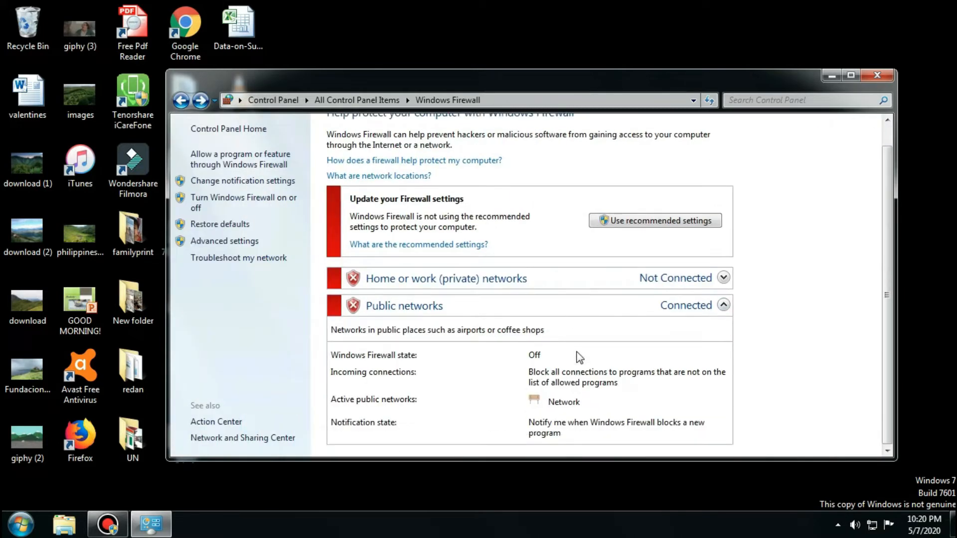
{"action": "scroll", "coordinate": [575, 355], "scroll_direction": "up", "scroll_amount": 1}
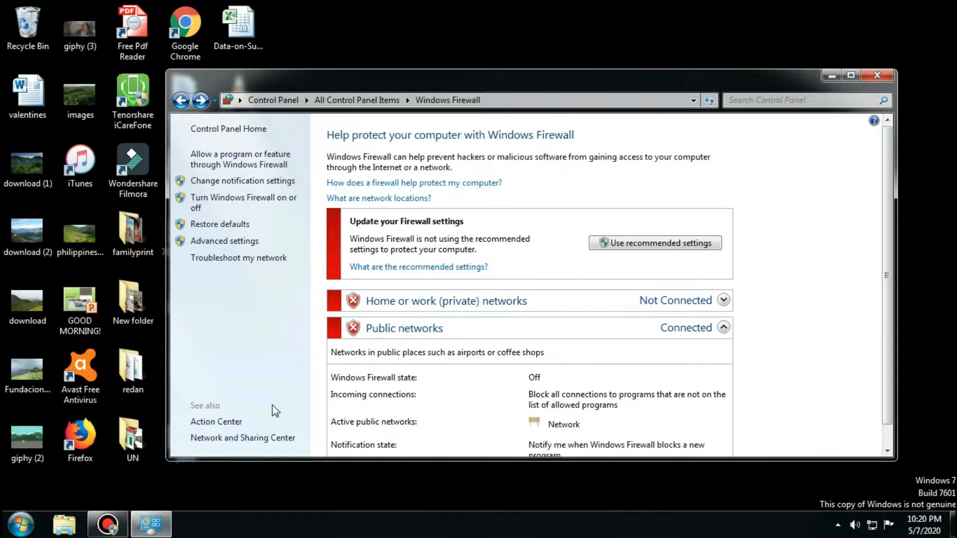
In the Action Center settings, turn off all six security messages, from Windows Update to Virus protection.
{"action": "left_click", "coordinate": [228, 422]}
{"action": "scroll", "coordinate": [308, 299], "scroll_direction": "down", "scroll_amount": 12}
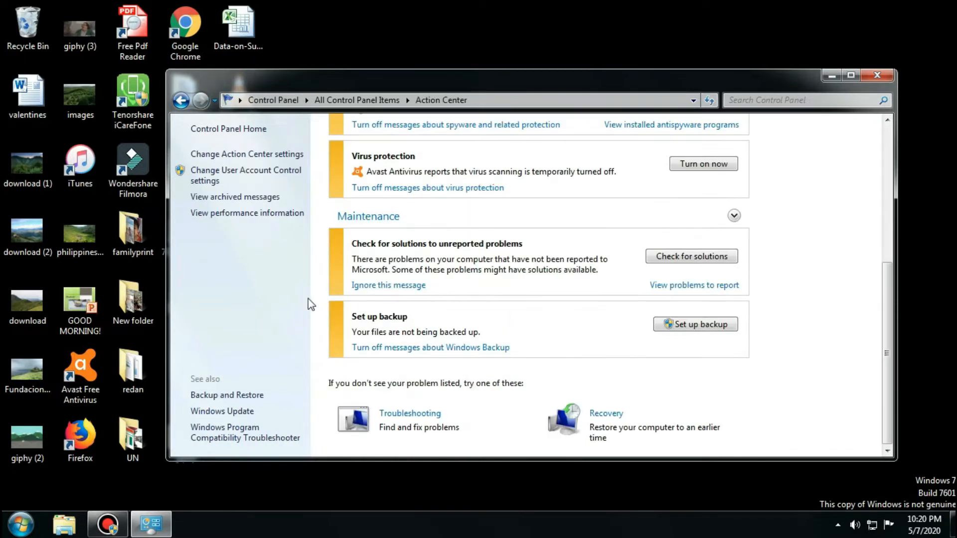
{"action": "left_click", "coordinate": [234, 155]}
{"action": "left_click", "coordinate": [360, 209]}
{"action": "left_click", "coordinate": [360, 226]}
{"action": "left_click", "coordinate": [360, 243]}
{"action": "left_click", "coordinate": [552, 243]}
{"action": "left_click", "coordinate": [552, 226]}
{"action": "left_click", "coordinate": [552, 210]}
Turn off the Windows Backup, Check for updates and Windows Troubleshooting maintenance messages and save the Action Center settings.
{"action": "left_click", "coordinate": [360, 300]}
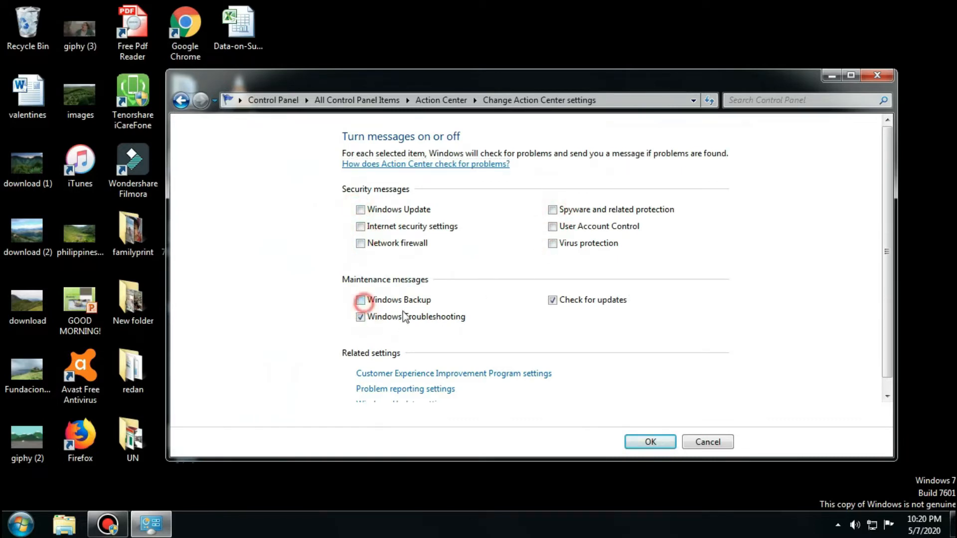
{"action": "left_click", "coordinate": [552, 300]}
{"action": "left_click", "coordinate": [360, 316]}
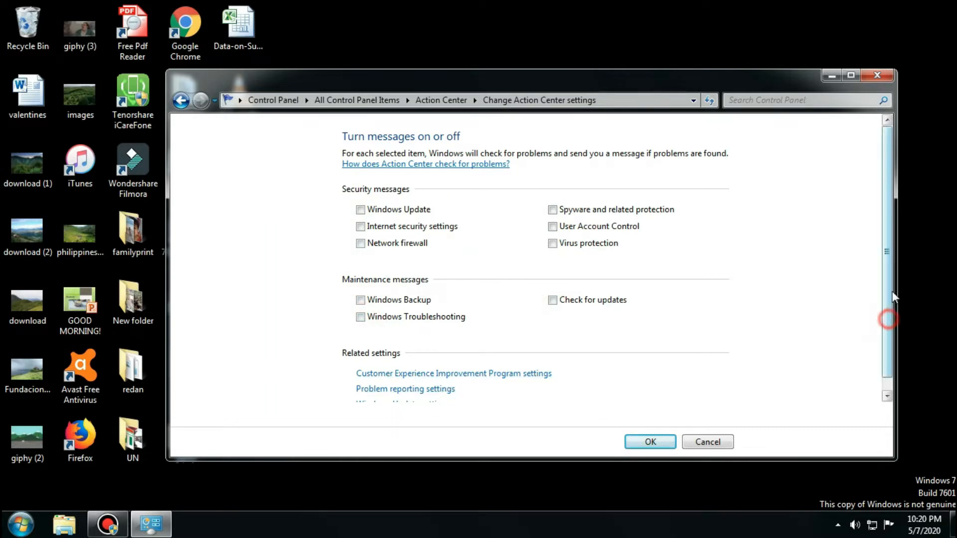
{"action": "scroll", "coordinate": [888, 318], "scroll_direction": "down", "scroll_amount": 1}
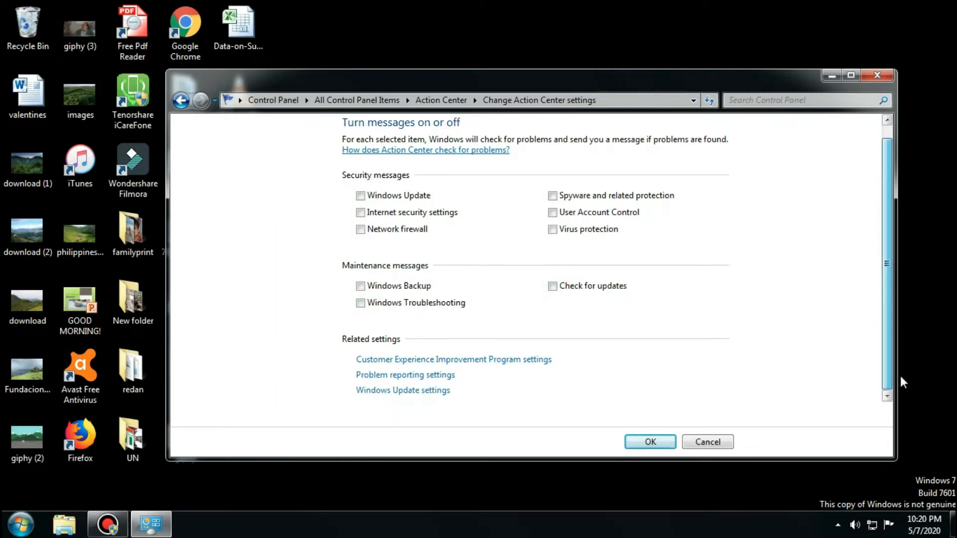
{"action": "left_click", "coordinate": [649, 442]}
Set the User Account Control notification level to "Never notify" and apply it.
{"action": "left_click", "coordinate": [215, 181]}
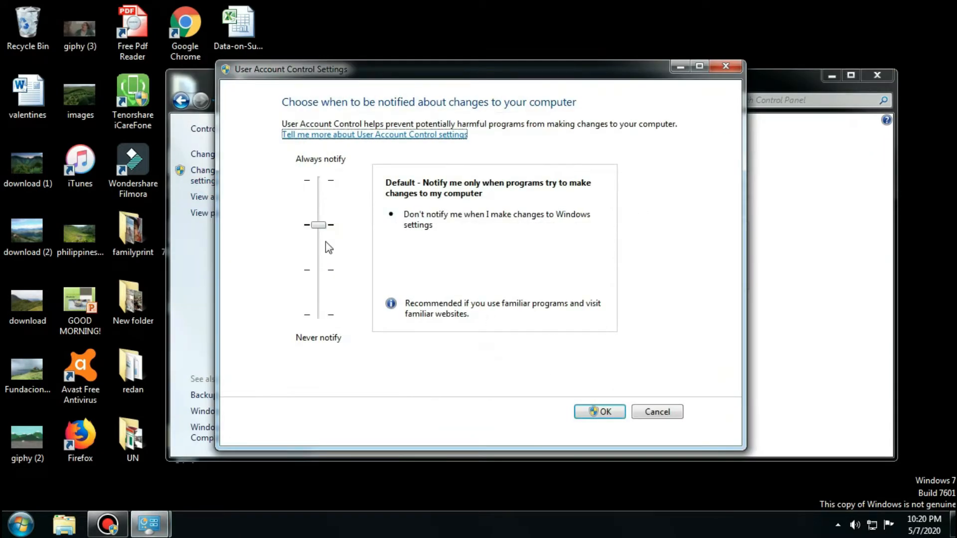
{"action": "left_click_drag", "start_coordinate": [319, 224], "coordinate": [319, 315]}
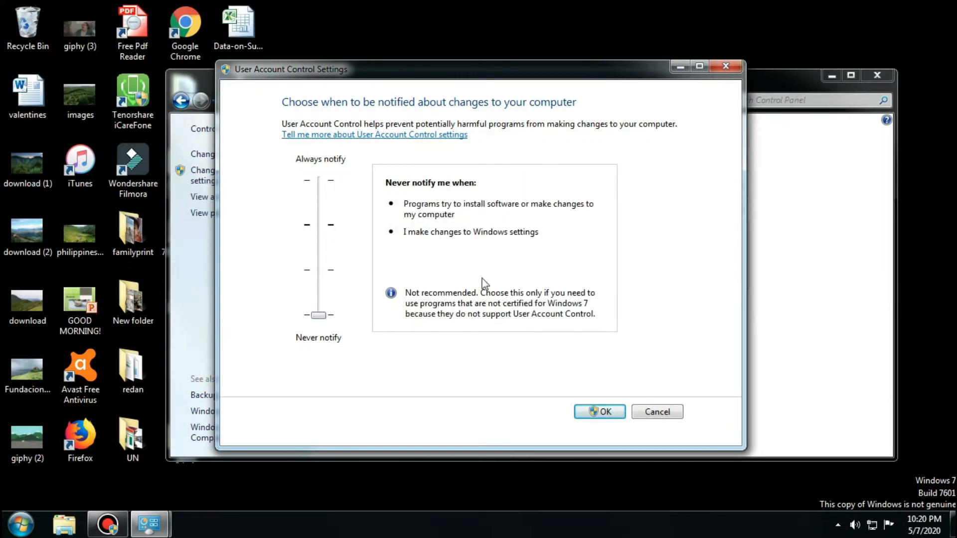
{"action": "left_click", "coordinate": [607, 412]}
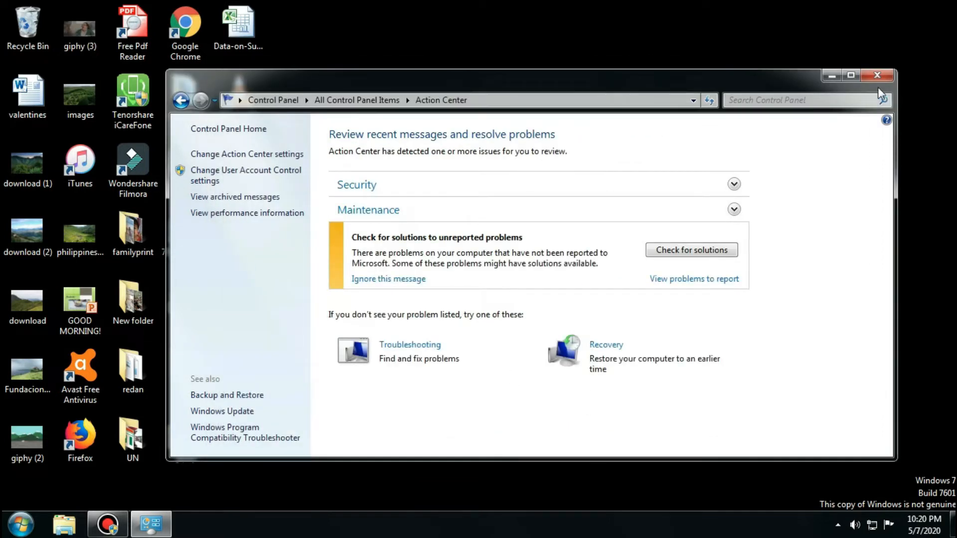
Close Action Center and open the advanced power settings of the High performance plan in Power Options.
{"action": "left_click", "coordinate": [877, 76]}
{"action": "left_click", "coordinate": [720, 303]}
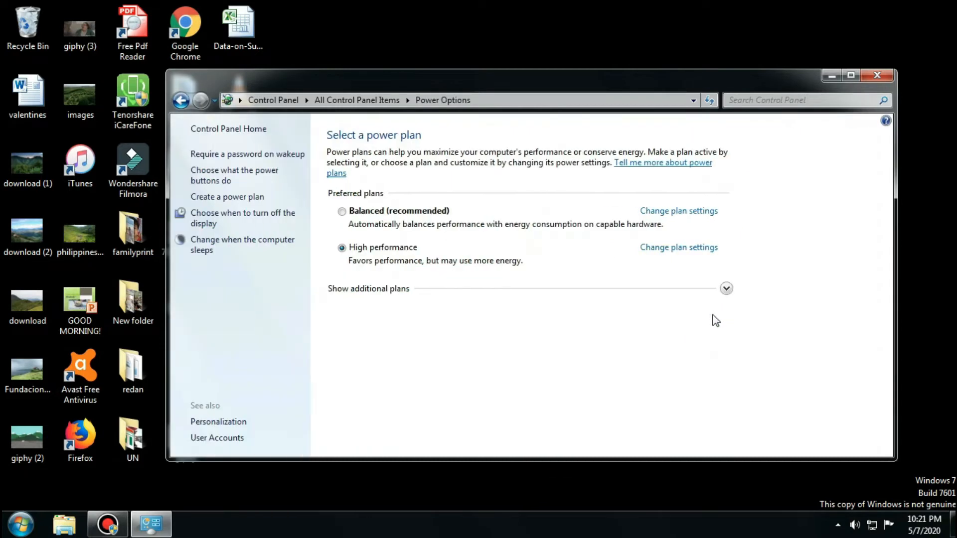
{"action": "left_click", "coordinate": [661, 249]}
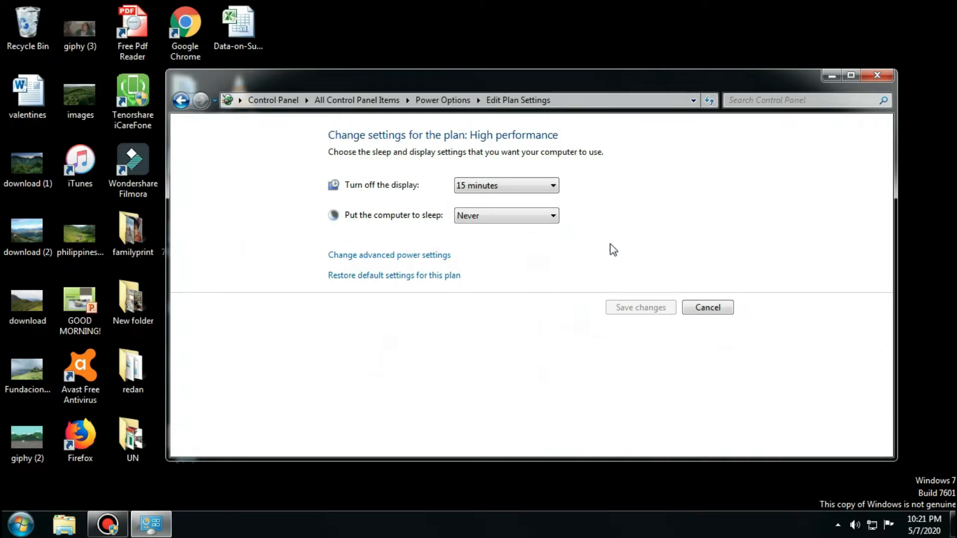
{"action": "left_click", "coordinate": [381, 256]}
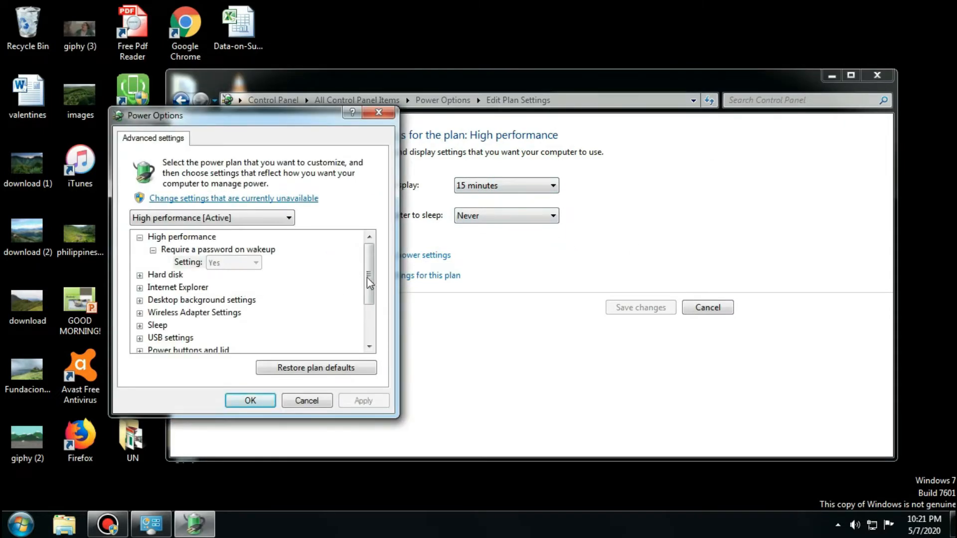
Check the plan's processor power management settings for minimum state, system cooling policy and maximum state, and close the dialog.
{"action": "left_click_drag", "start_coordinate": [367, 264], "coordinate": [376, 322]}
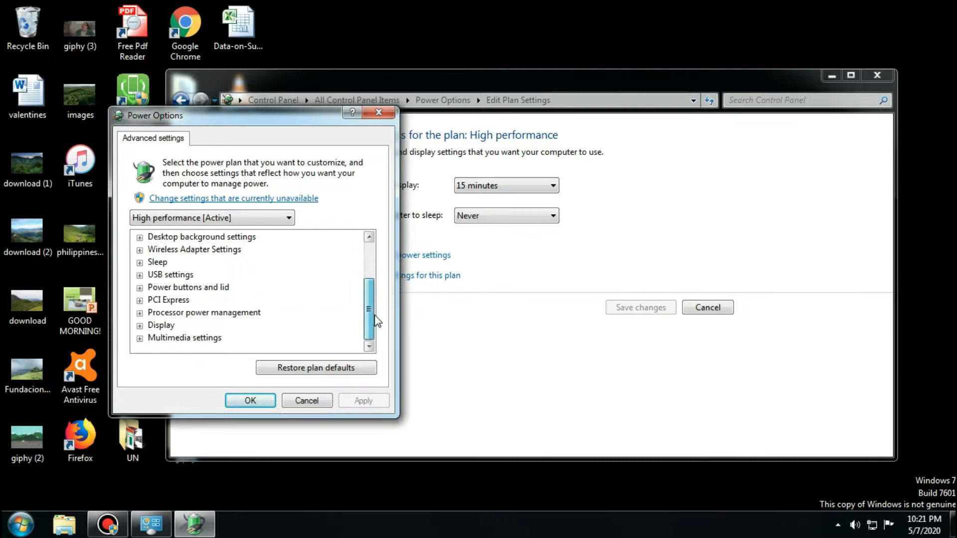
{"action": "left_click", "coordinate": [139, 313]}
{"action": "left_click", "coordinate": [153, 313]}
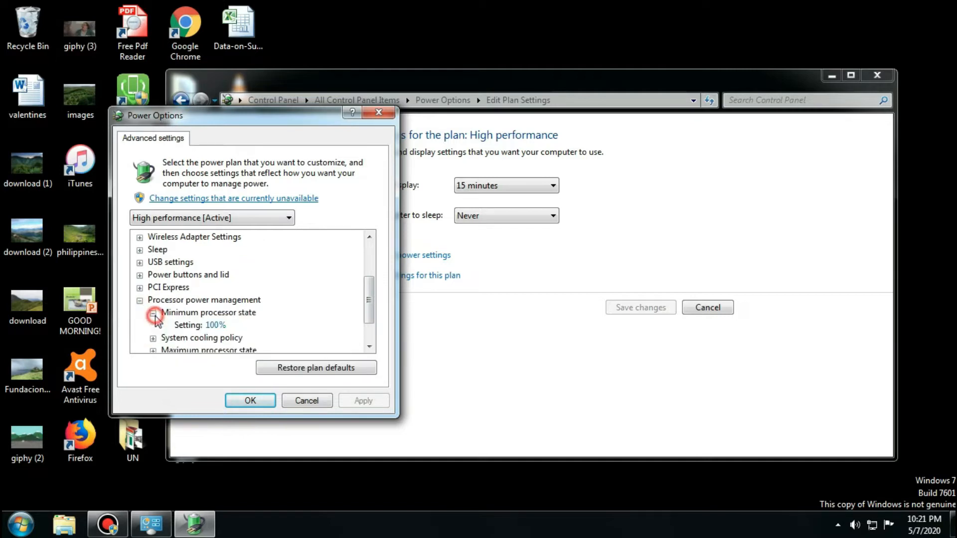
{"action": "left_click", "coordinate": [153, 339]}
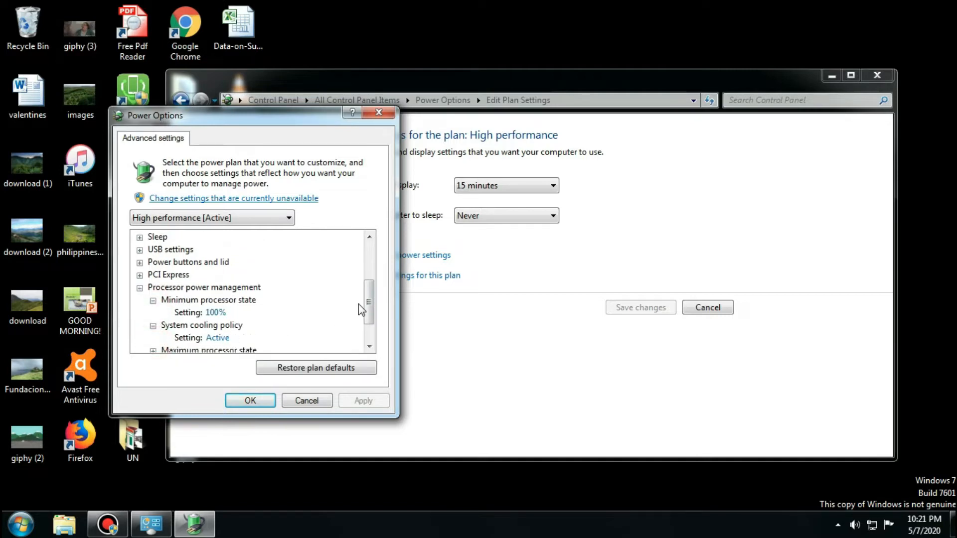
{"action": "left_click_drag", "start_coordinate": [369, 301], "coordinate": [369, 321]}
{"action": "left_click", "coordinate": [153, 313]}
{"action": "left_click", "coordinate": [153, 313]}
{"action": "left_click", "coordinate": [139, 250]}
{"action": "left_click", "coordinate": [369, 313]}
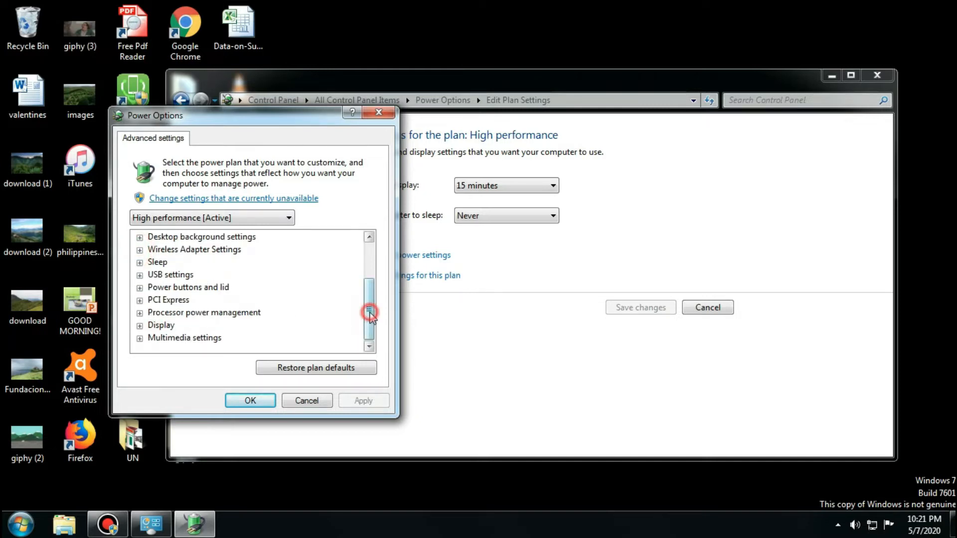
{"action": "left_click", "coordinate": [249, 401]}
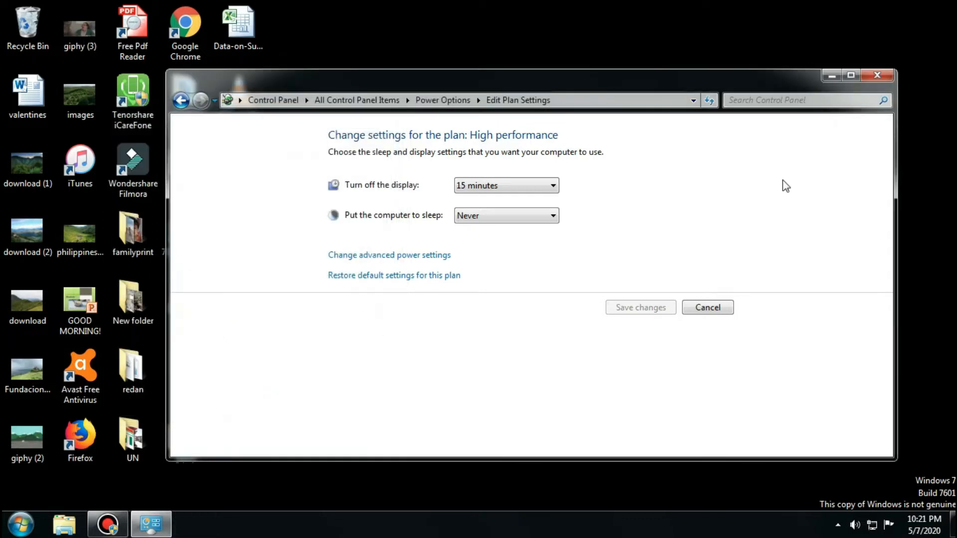
In Programs and Features, uninstall Apple Application Support (32-bit), letting the applications that use it be closed automatically.
{"action": "left_click", "coordinate": [182, 100]}
{"action": "left_click", "coordinate": [555, 291]}
{"action": "left_click", "coordinate": [181, 101]}
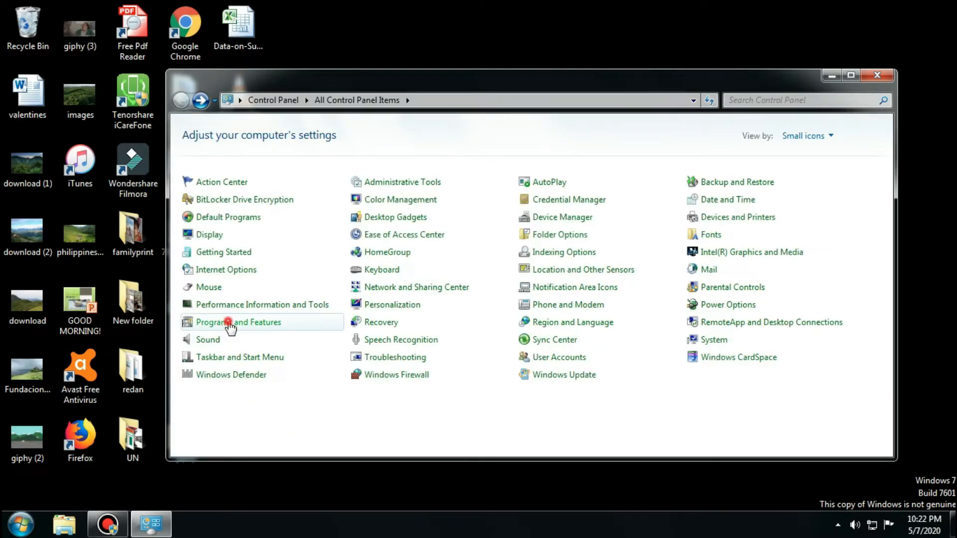
{"action": "left_click", "coordinate": [225, 322]}
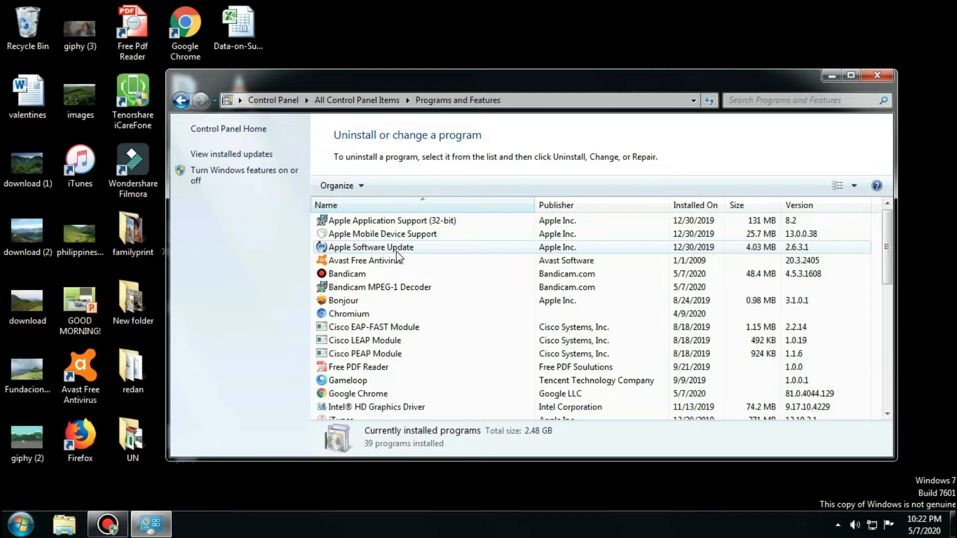
{"action": "left_click", "coordinate": [385, 222]}
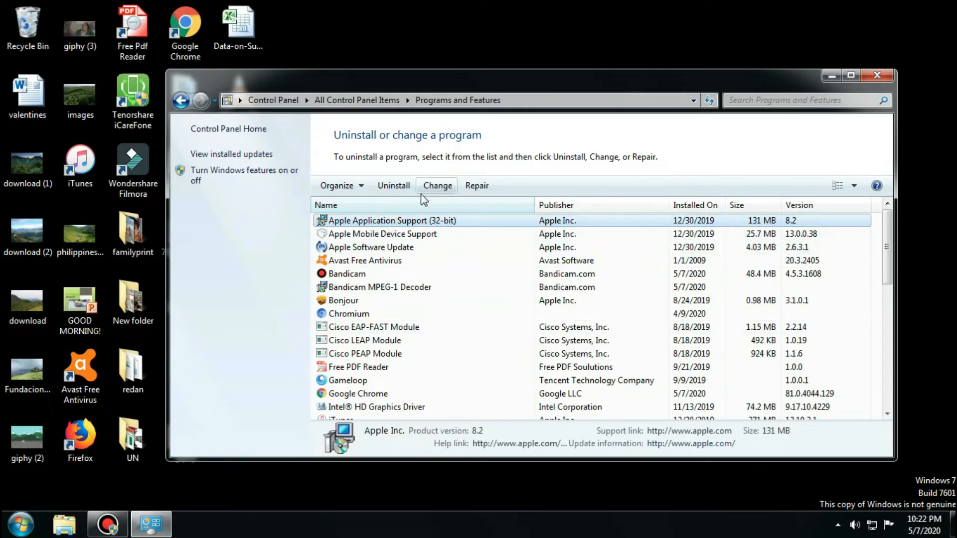
{"action": "left_click", "coordinate": [393, 185]}
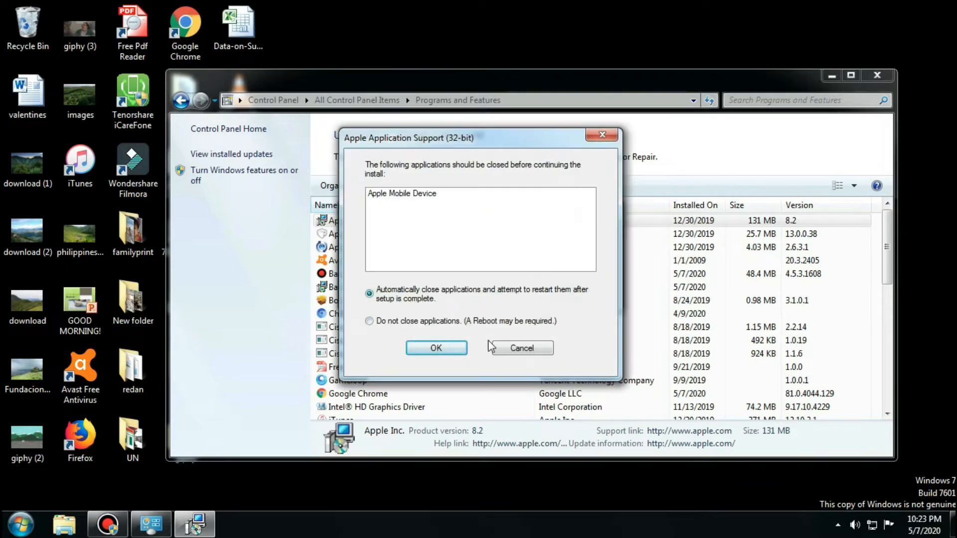
{"action": "left_click", "coordinate": [434, 348]}
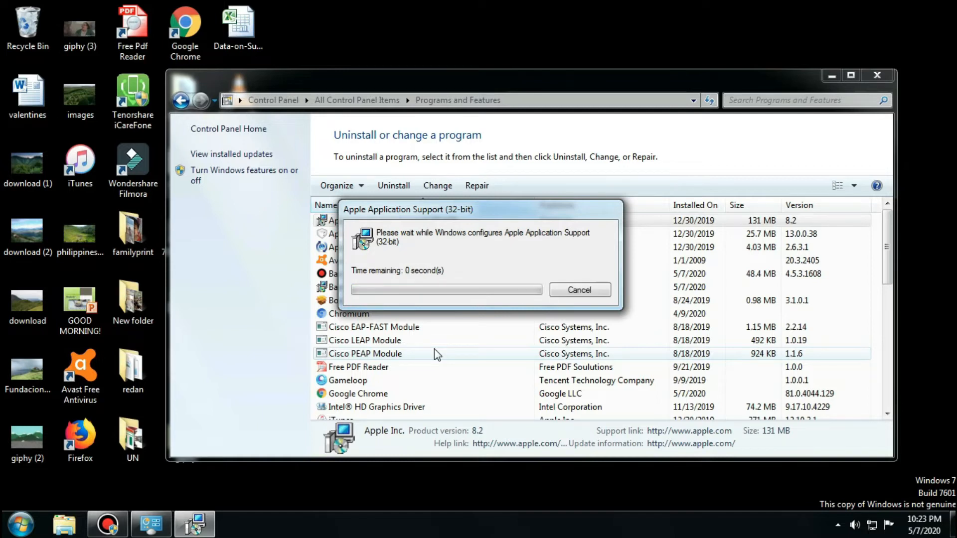
Uninstall Apple Mobile Device Support and Apple Software Update.
{"action": "left_click", "coordinate": [380, 220]}
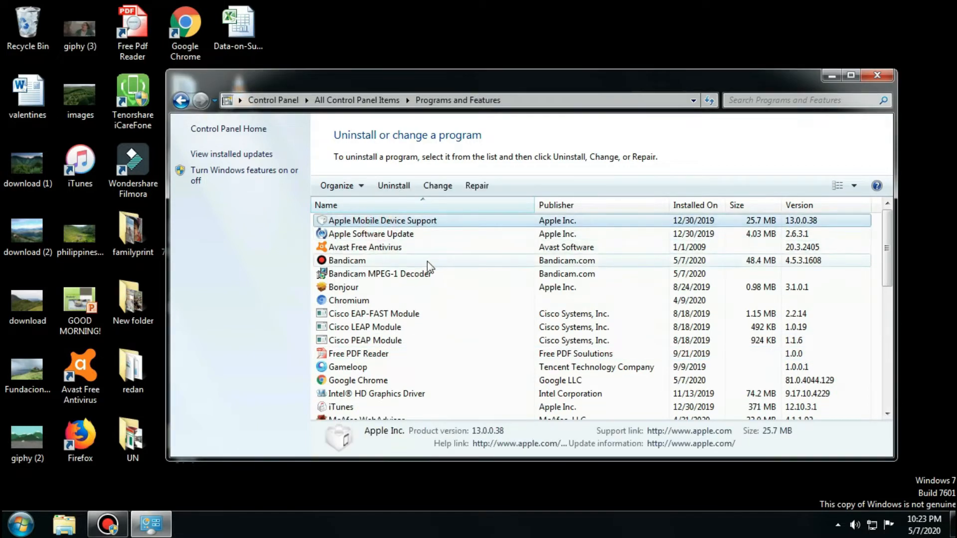
{"action": "left_click", "coordinate": [393, 186]}
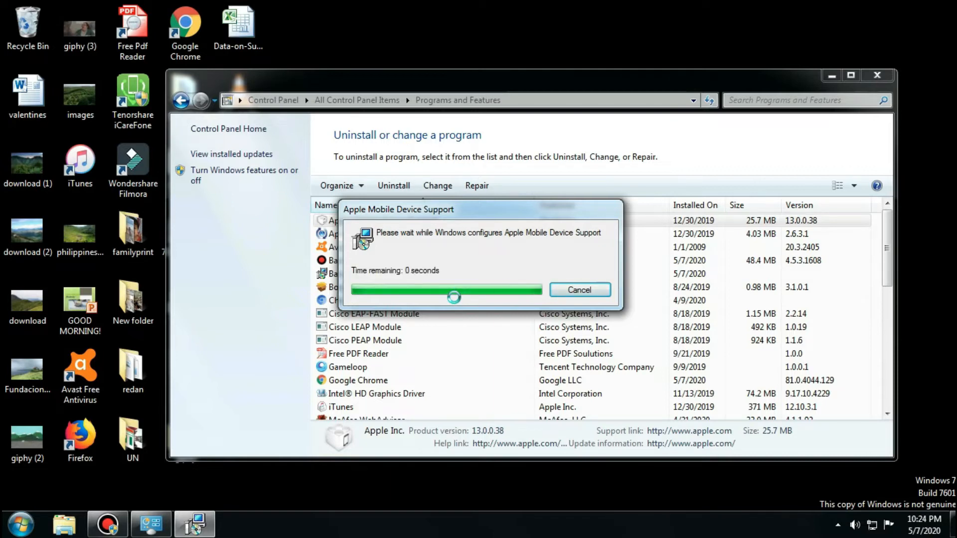
{"action": "left_click", "coordinate": [434, 220]}
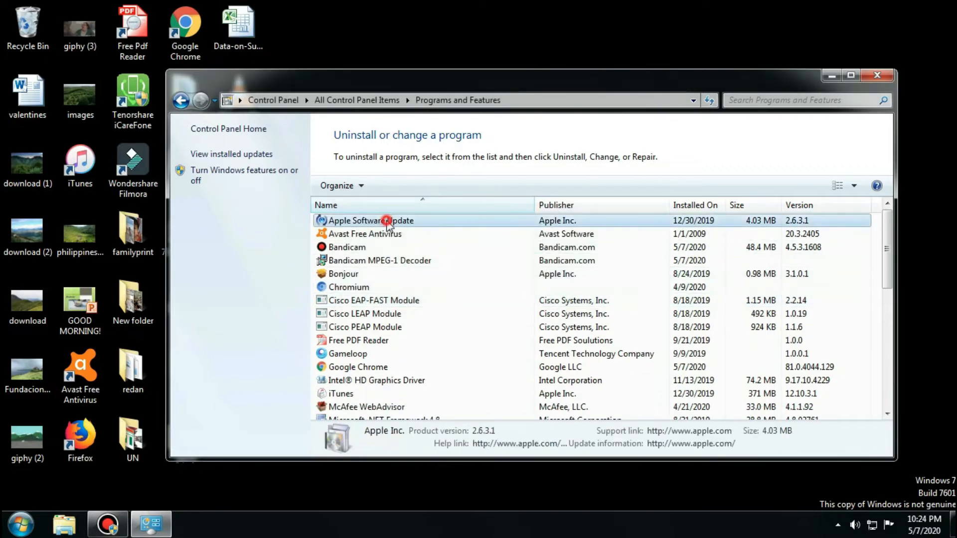
{"action": "left_click", "coordinate": [391, 186]}
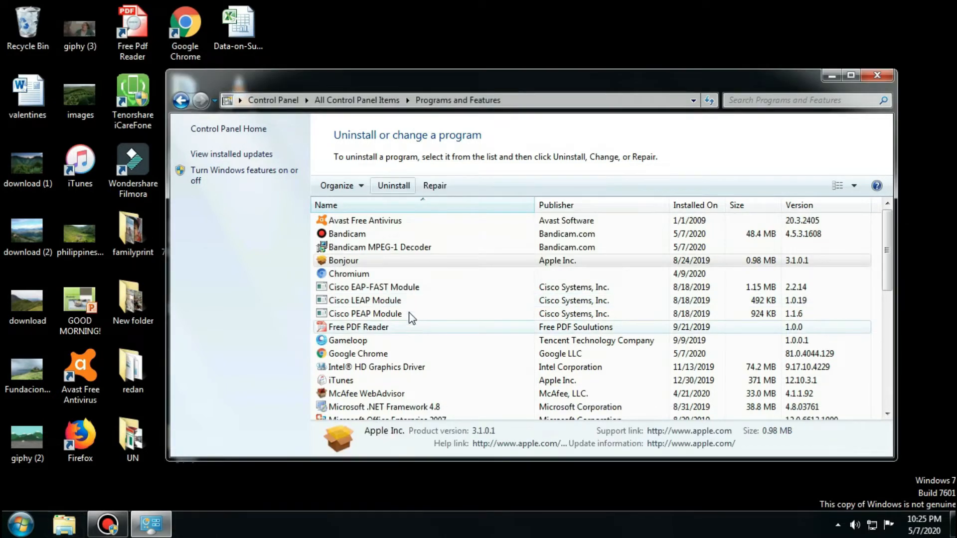
Uninstall Chromium and Mozilla Firefox 69.0, completing the Firefox uninstall wizard without giving Mozilla a reason.
{"action": "left_click", "coordinate": [401, 274]}
{"action": "left_click", "coordinate": [403, 186]}
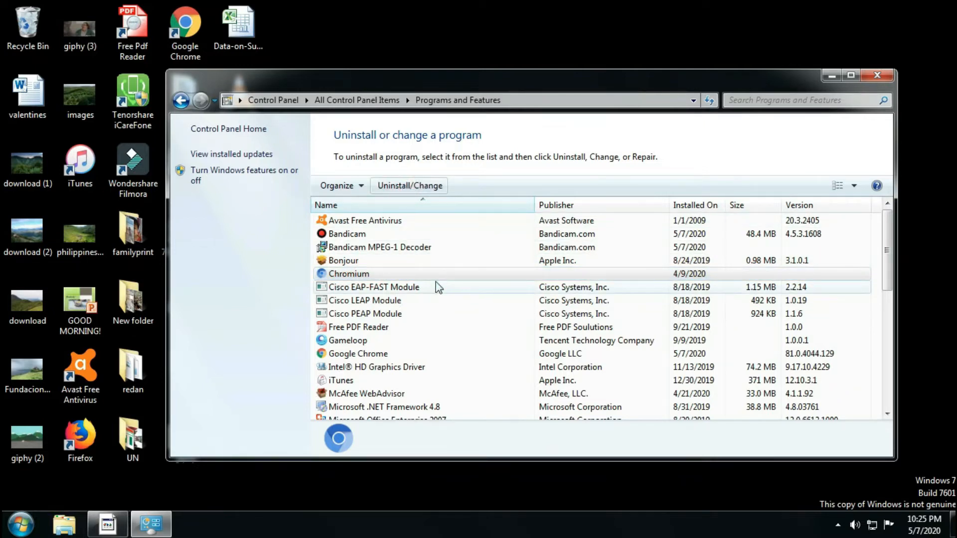
{"action": "left_click_drag", "start_coordinate": [887, 254], "coordinate": [905, 318]}
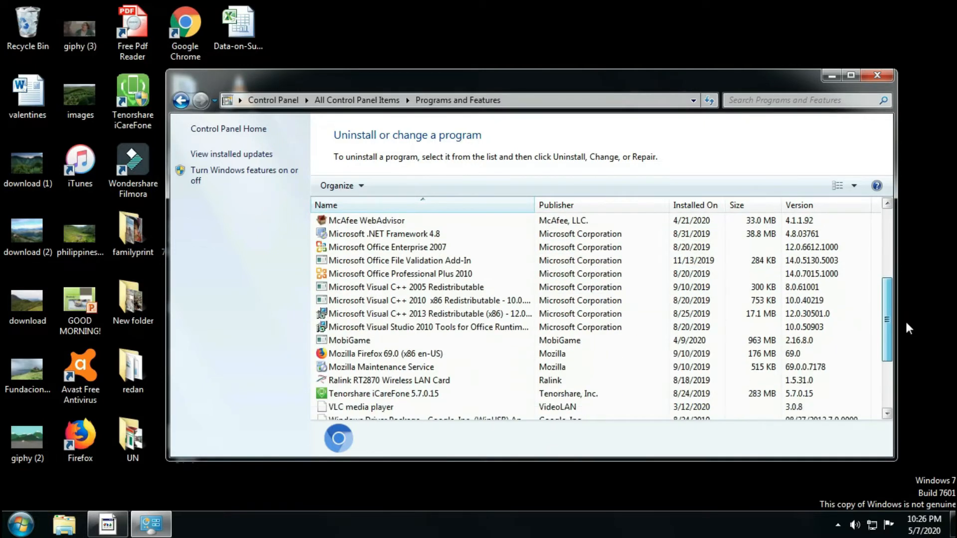
{"action": "left_click", "coordinate": [378, 355]}
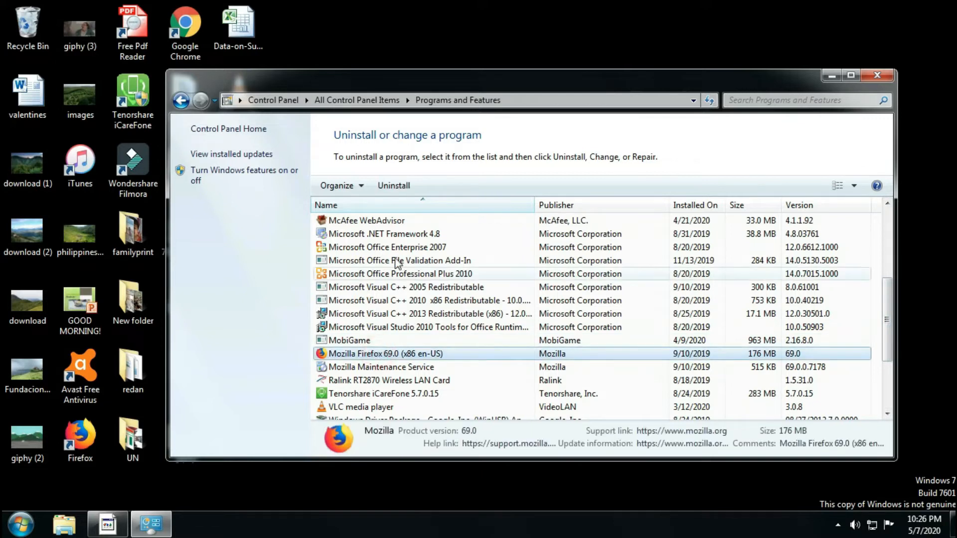
{"action": "left_click", "coordinate": [394, 186]}
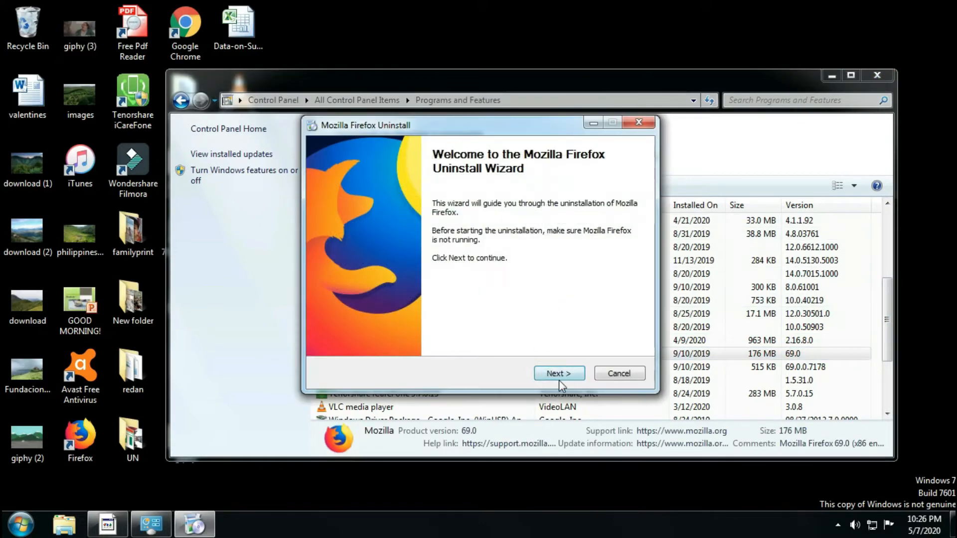
{"action": "left_click", "coordinate": [556, 375]}
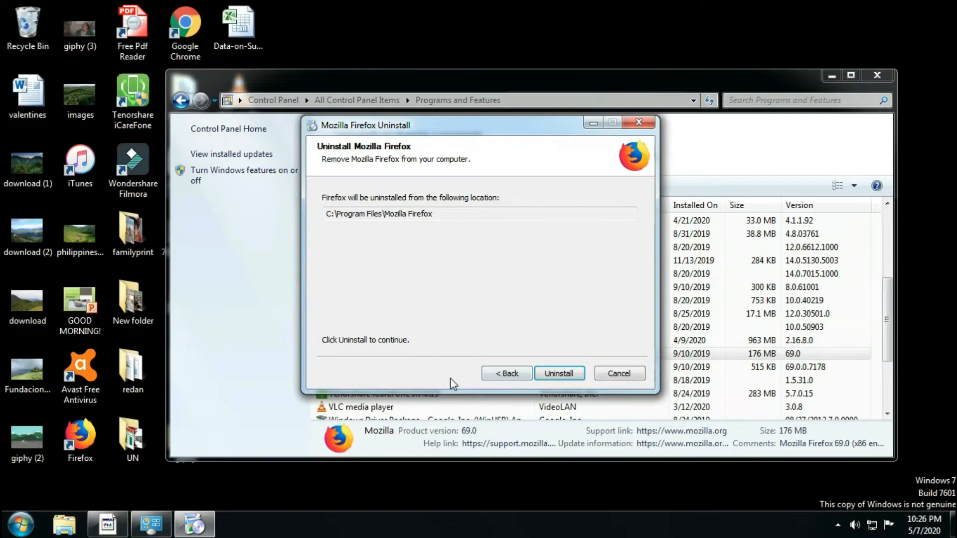
{"action": "left_click", "coordinate": [550, 375]}
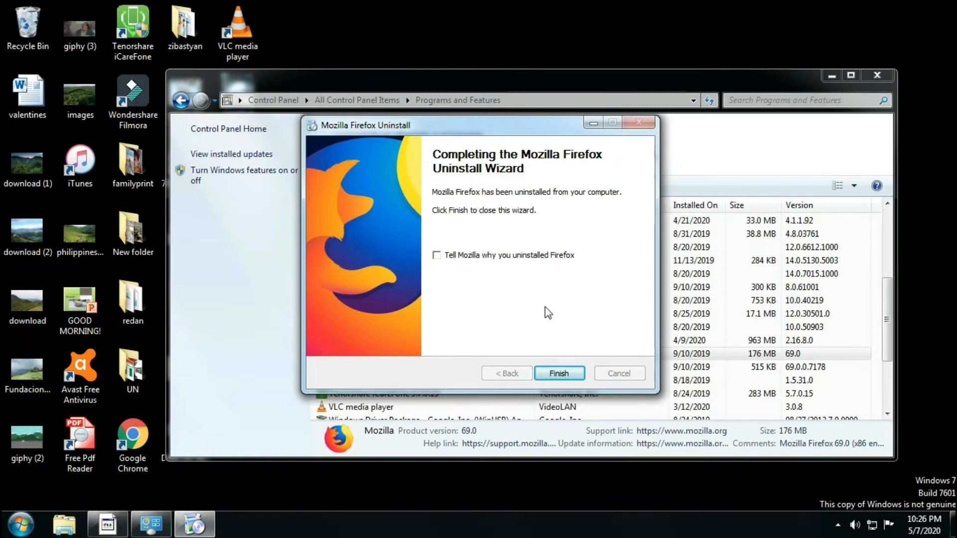
{"action": "left_click", "coordinate": [559, 373]}
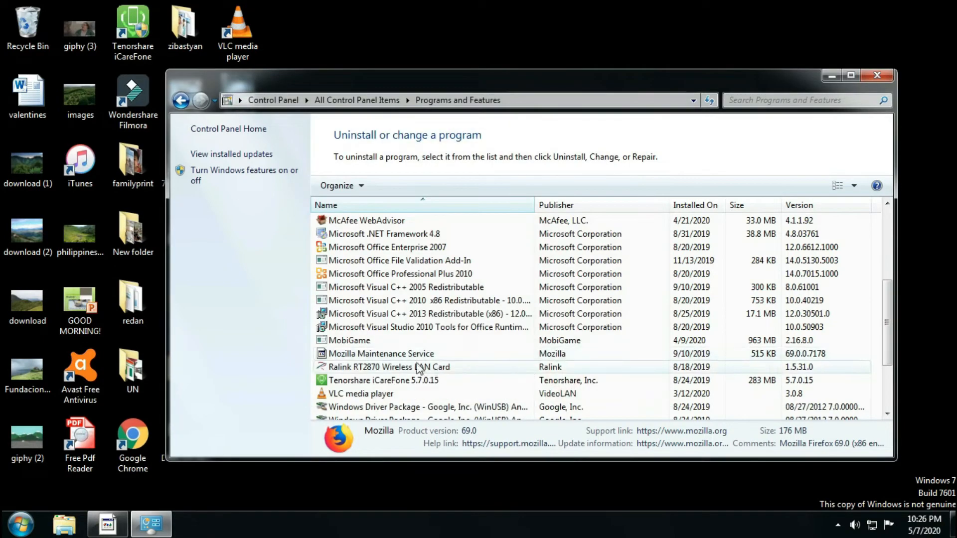
Remove Mozilla Maintenance Service from the installed programs.
{"action": "left_click", "coordinate": [395, 353]}
{"action": "left_click", "coordinate": [394, 186]}
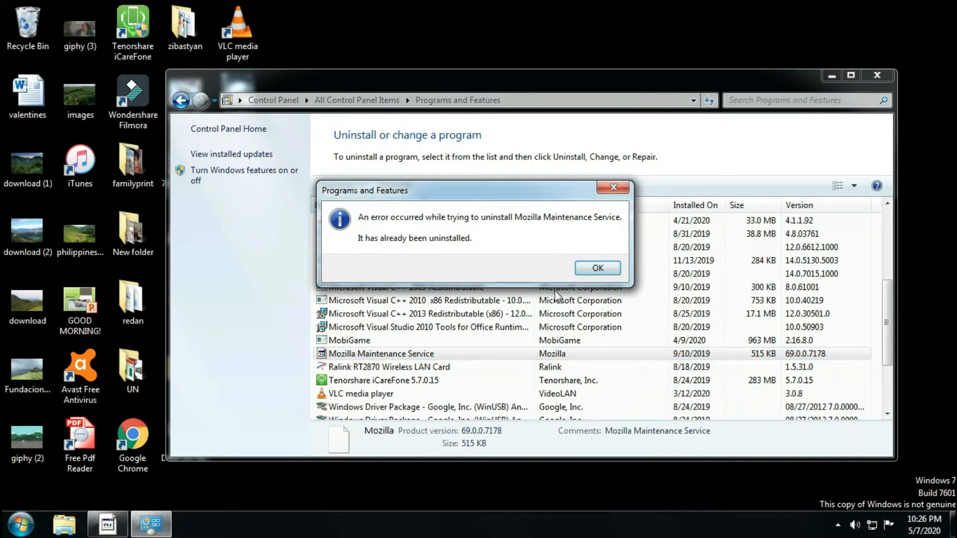
{"action": "left_click", "coordinate": [594, 269]}
Uninstall both Google, Inc. Windows driver packages, agreeing to remove all devices that use them.
{"action": "scroll", "coordinate": [464, 366], "scroll_direction": "down", "scroll_amount": 1}
{"action": "left_click", "coordinate": [451, 327]}
{"action": "left_click", "coordinate": [397, 186]}
{"action": "left_click", "coordinate": [546, 309]}
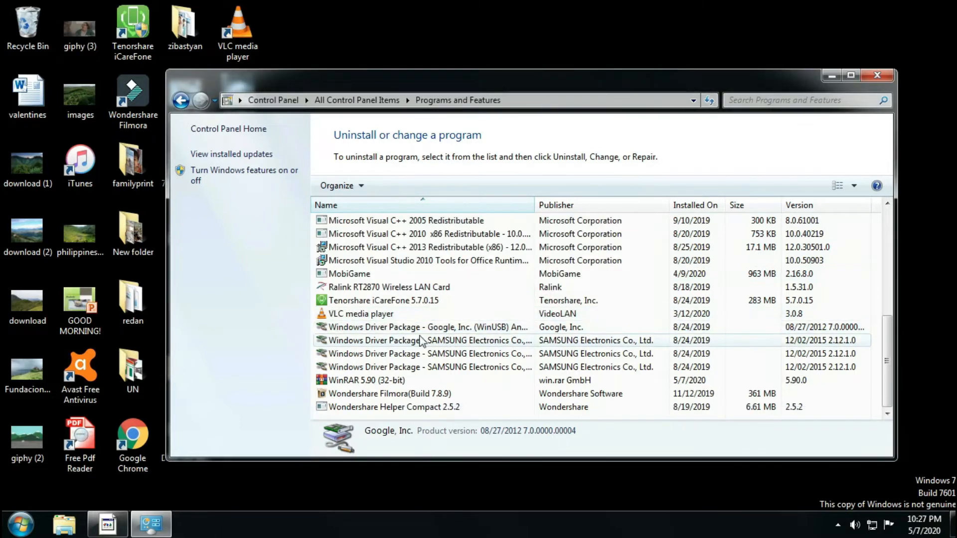
{"action": "left_click", "coordinate": [420, 329]}
{"action": "left_click", "coordinate": [408, 185]}
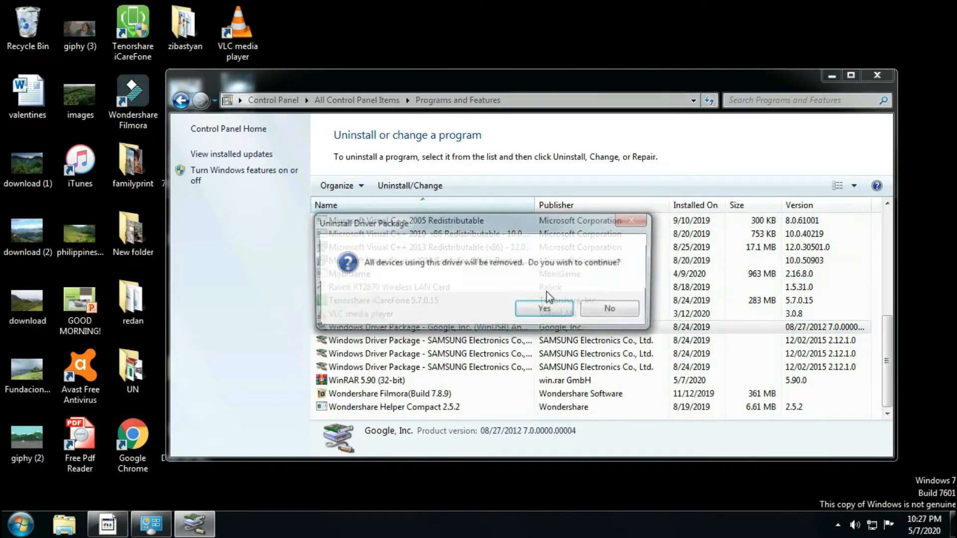
{"action": "left_click", "coordinate": [546, 306]}
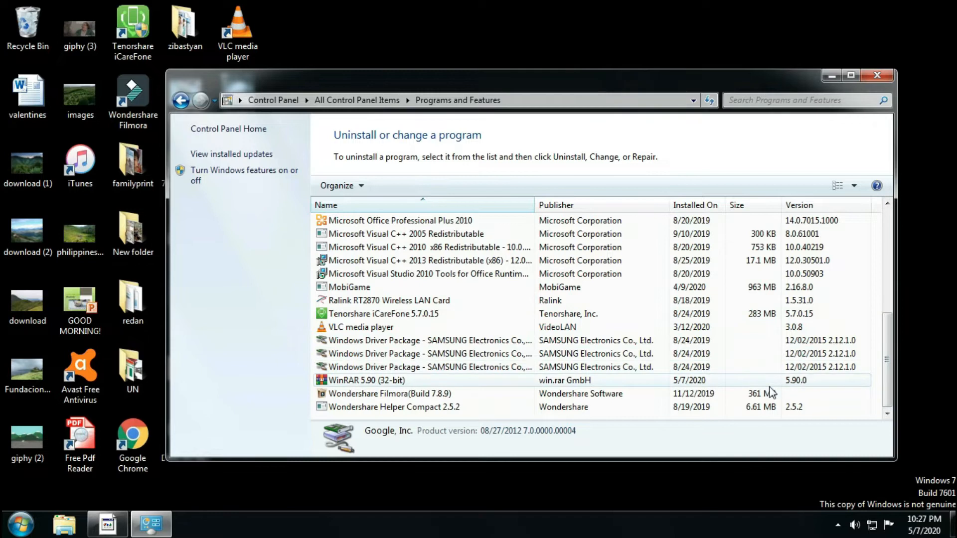
Close the Programs and Features window and refresh the desktop.
{"action": "left_click_drag", "start_coordinate": [887, 367], "coordinate": [887, 259]}
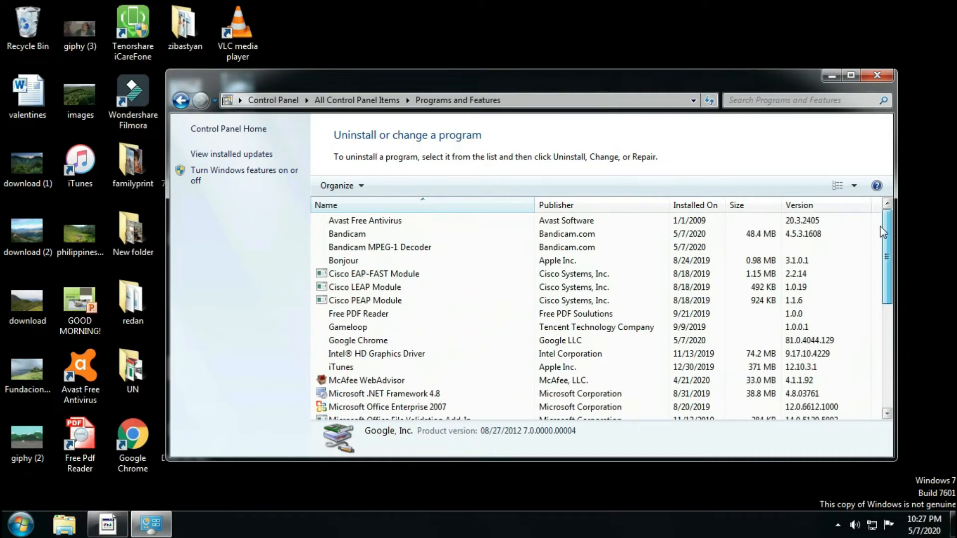
{"action": "left_click", "coordinate": [877, 76]}
{"action": "right_click", "coordinate": [428, 165]}
{"action": "left_click", "coordinate": [458, 205]}
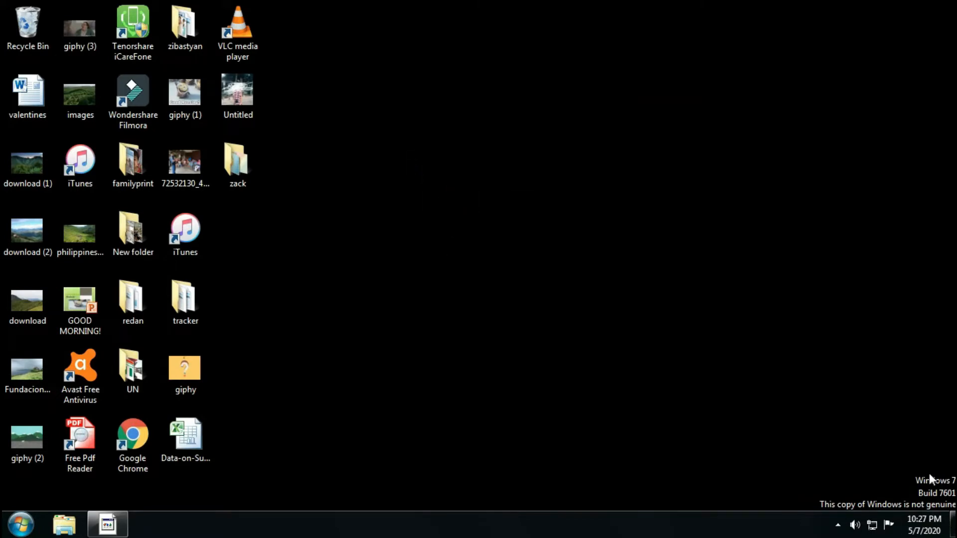
Empty the Recycle Bin, permanently deleting all of its items.
{"action": "right_click", "coordinate": [38, 28]}
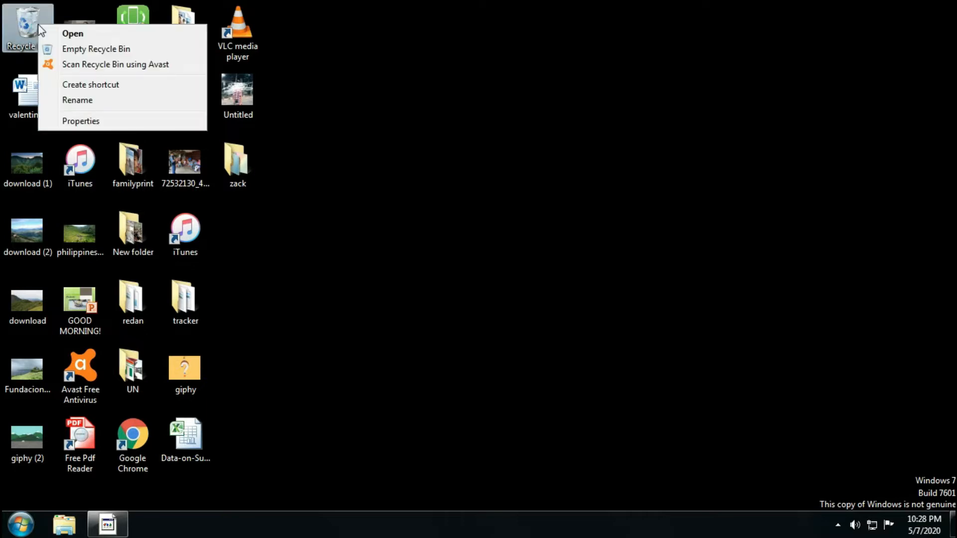
{"action": "left_click", "coordinate": [73, 49]}
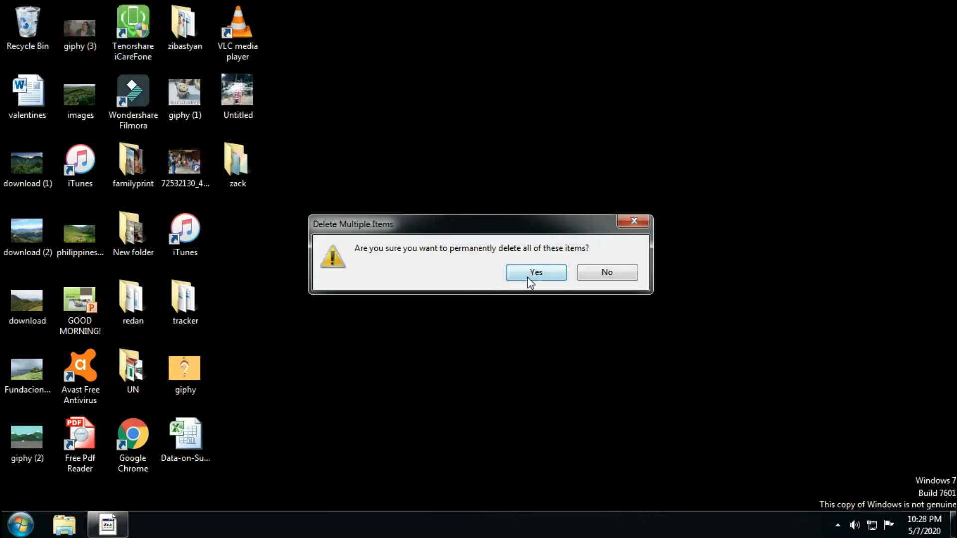
{"action": "left_click", "coordinate": [530, 276]}
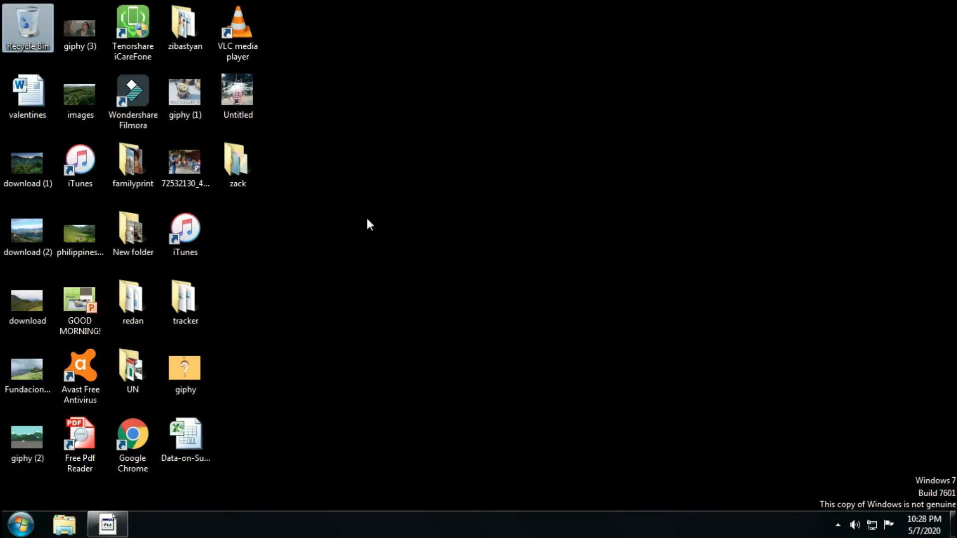
Set the Recycle Bin for Local Disk (C:) to remove files immediately when deleted, and apply the change.
{"action": "right_click", "coordinate": [34, 34]}
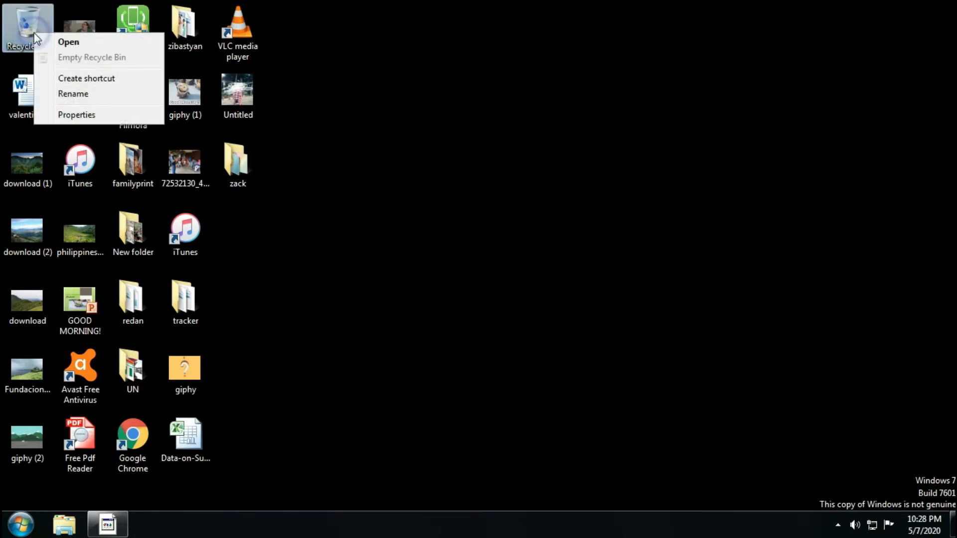
{"action": "left_click", "coordinate": [76, 115]}
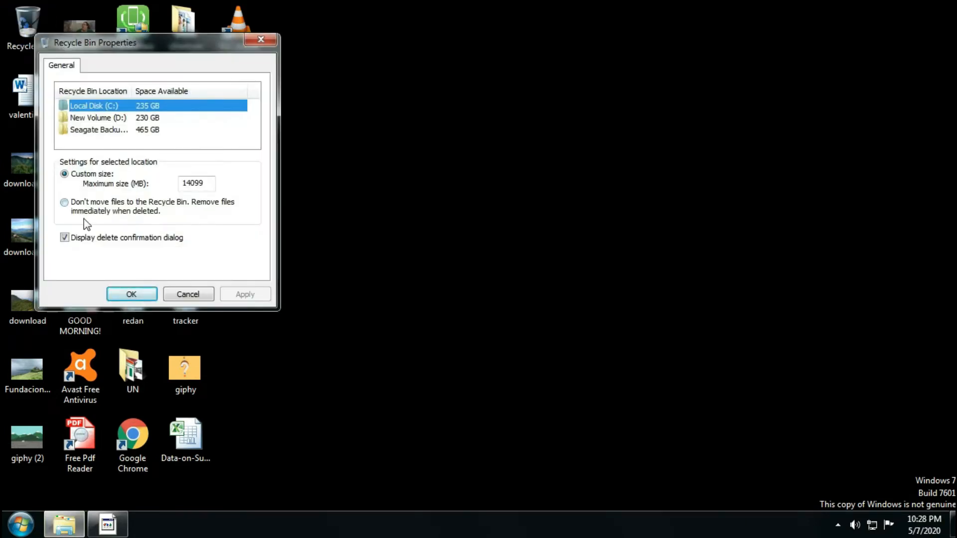
{"action": "left_click", "coordinate": [63, 203]}
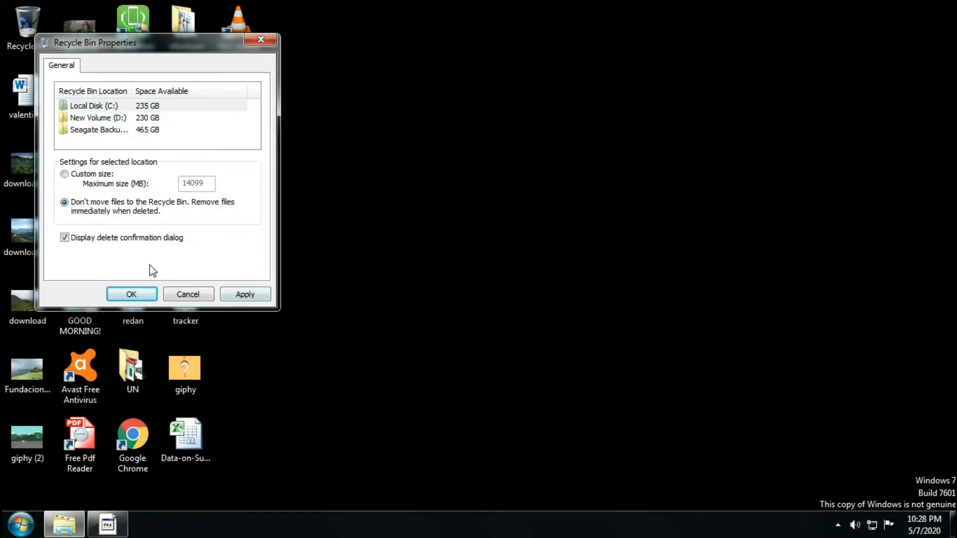
{"action": "left_click", "coordinate": [231, 299]}
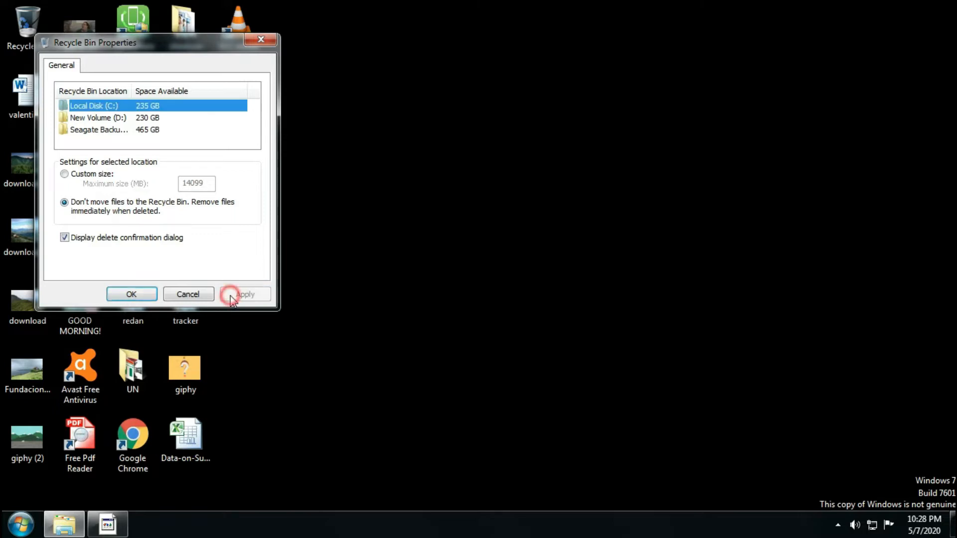
{"action": "left_click", "coordinate": [131, 294]}
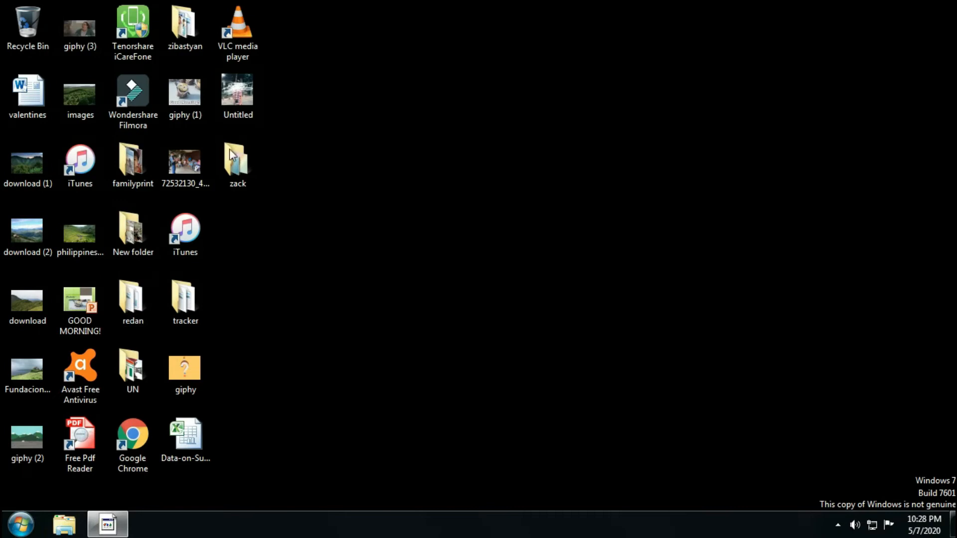
Open the user's temporary files folder by running %temp%.
{"action": "left_click", "coordinate": [20, 524]}
{"action": "left_click", "coordinate": [85, 487]}
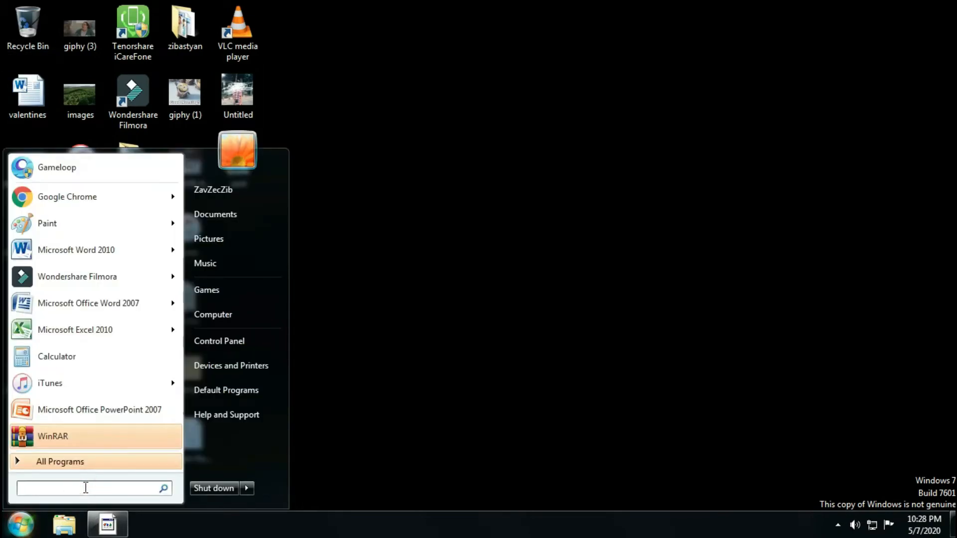
{"action": "type", "text": "%"}
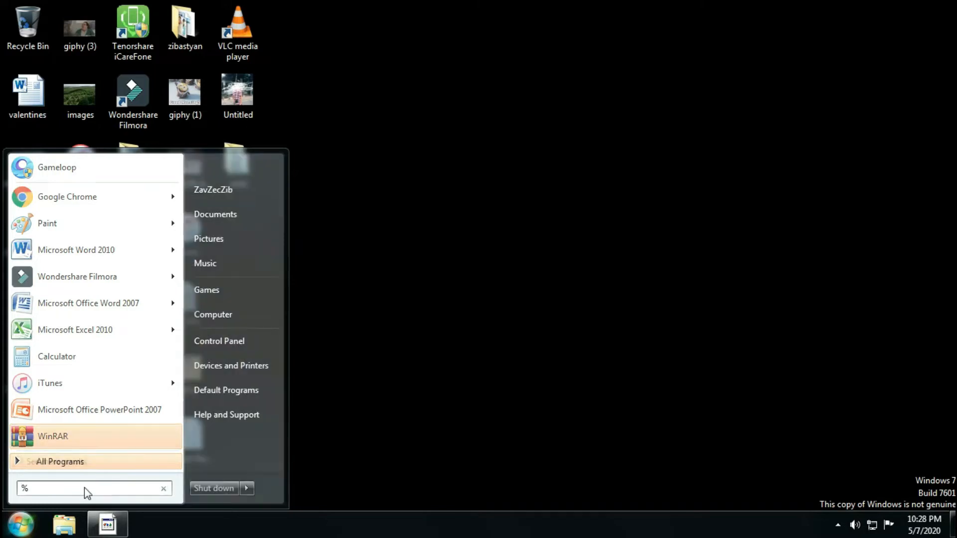
{"action": "type", "text": "temp"}
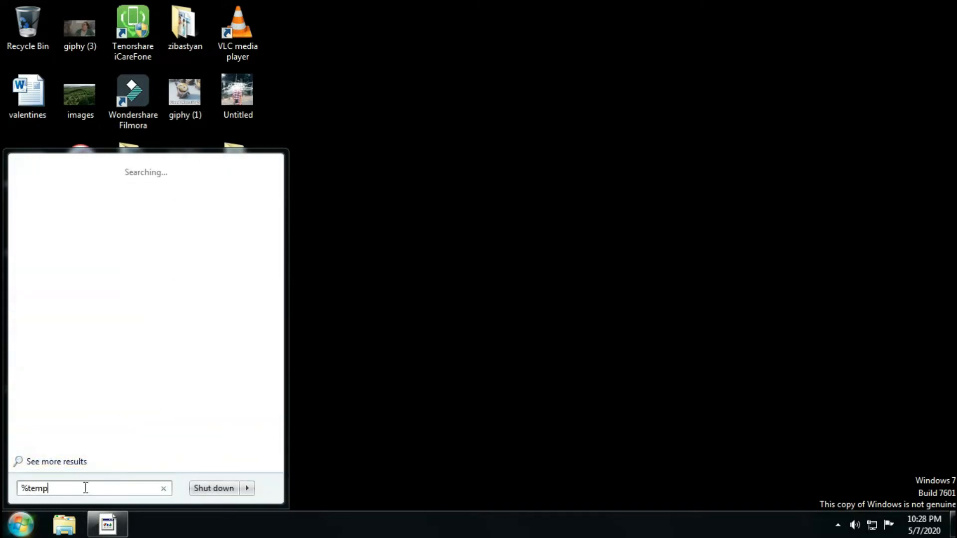
{"action": "type", "text": "%"}
{"action": "key", "text": "Return"}
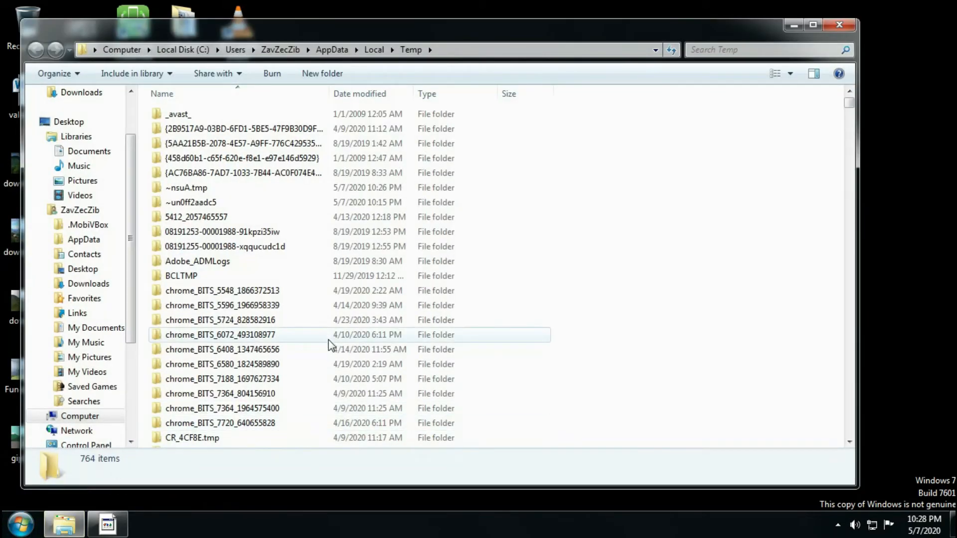
Permanently delete all items in the Temp folder, skipping those that are in use.
{"action": "key", "text": "ctrl+a"}
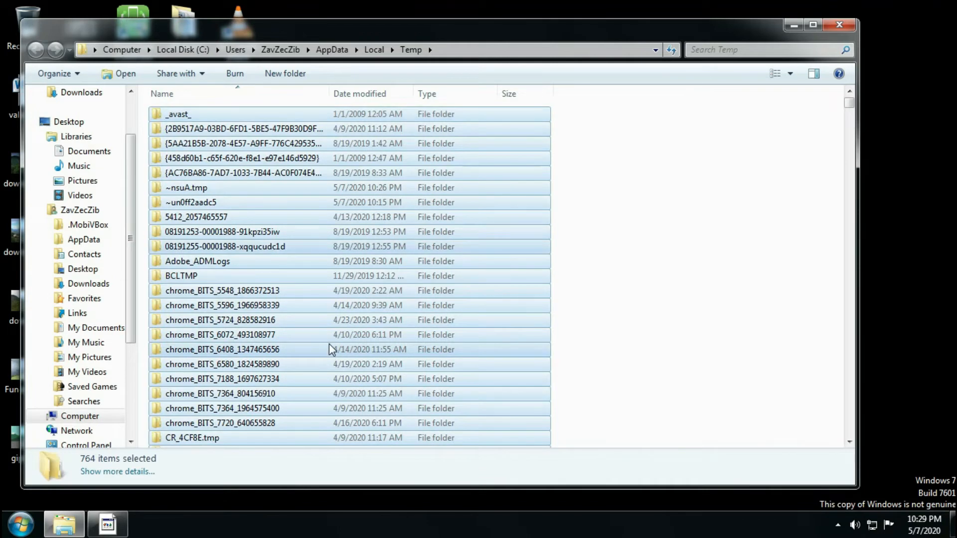
{"action": "key", "text": "shift+Delete"}
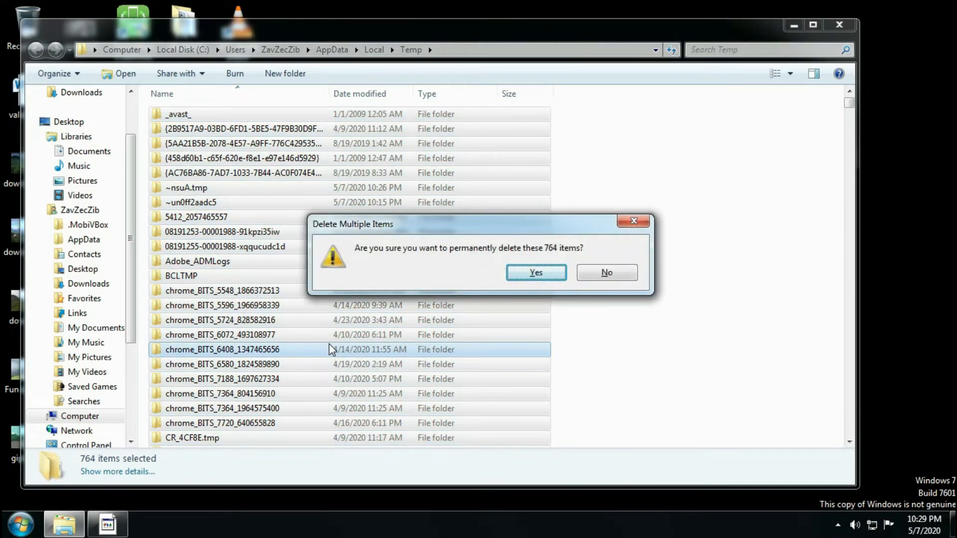
{"action": "key", "text": "Return"}
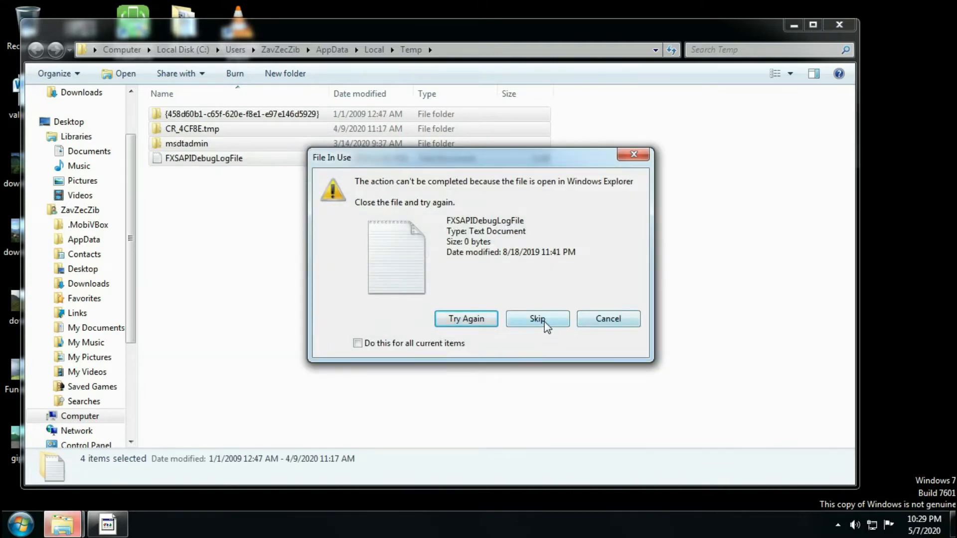
{"action": "left_click", "coordinate": [520, 317]}
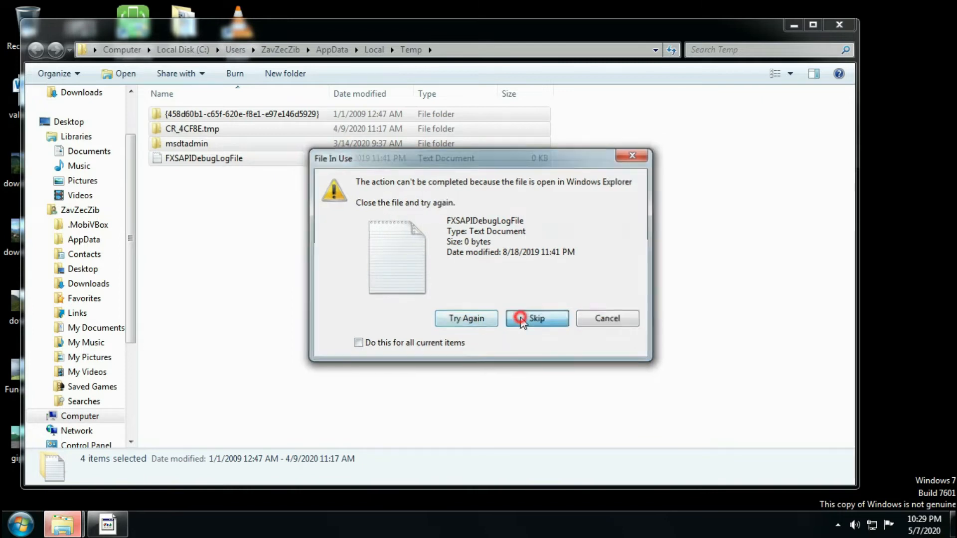
{"action": "left_click", "coordinate": [535, 309]}
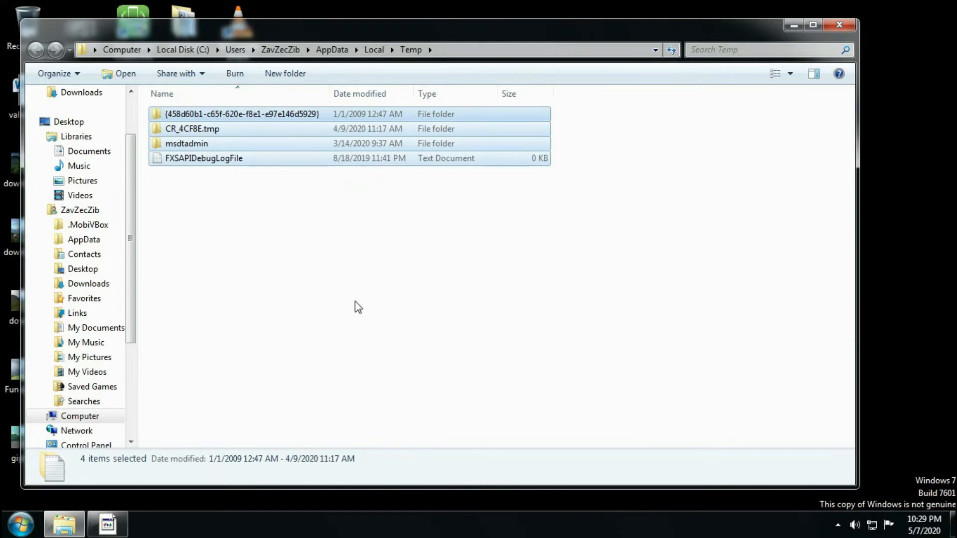
Permanently delete everything in the Downloads folder, agreeing to remove system files for all current items.
{"action": "left_click_drag", "start_coordinate": [131, 193], "coordinate": [129, 148]}
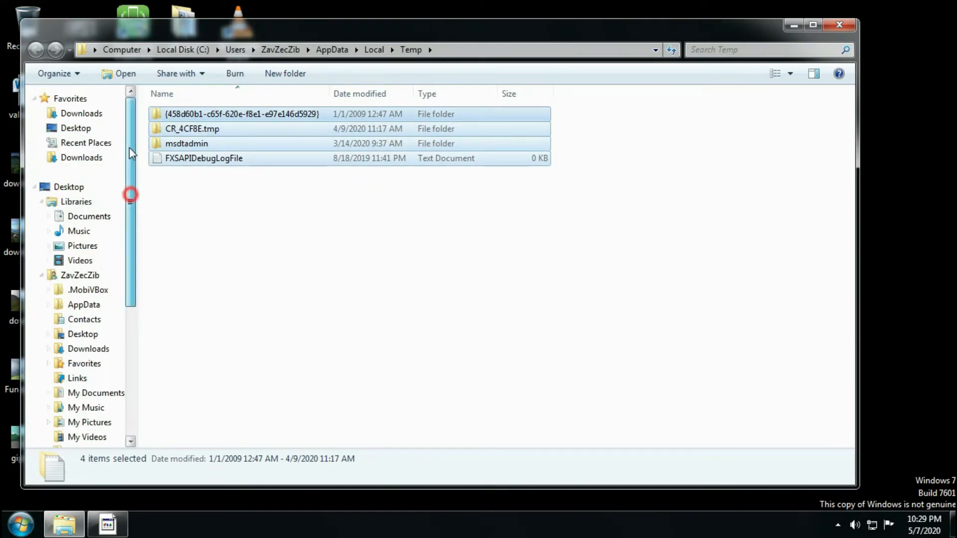
{"action": "left_click", "coordinate": [81, 113]}
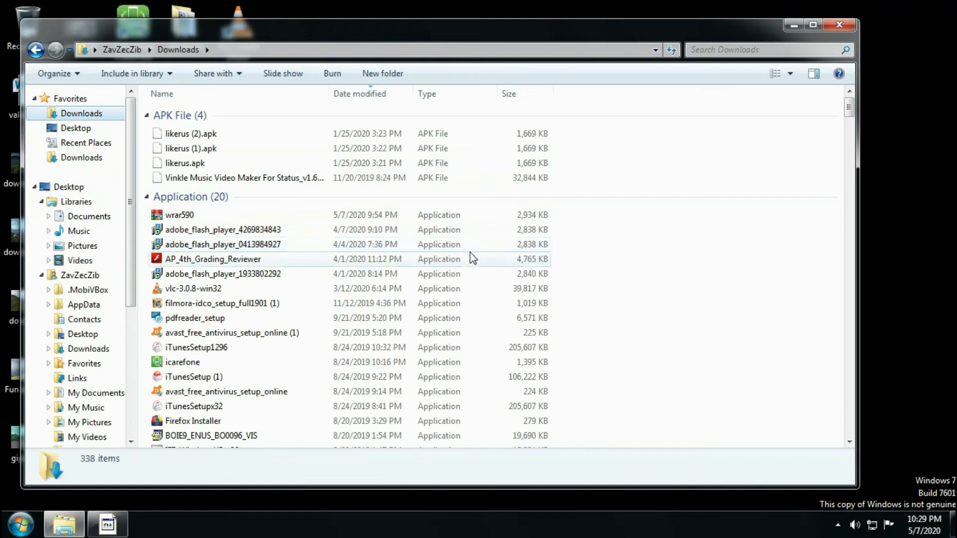
{"action": "key", "text": "ctrl+a"}
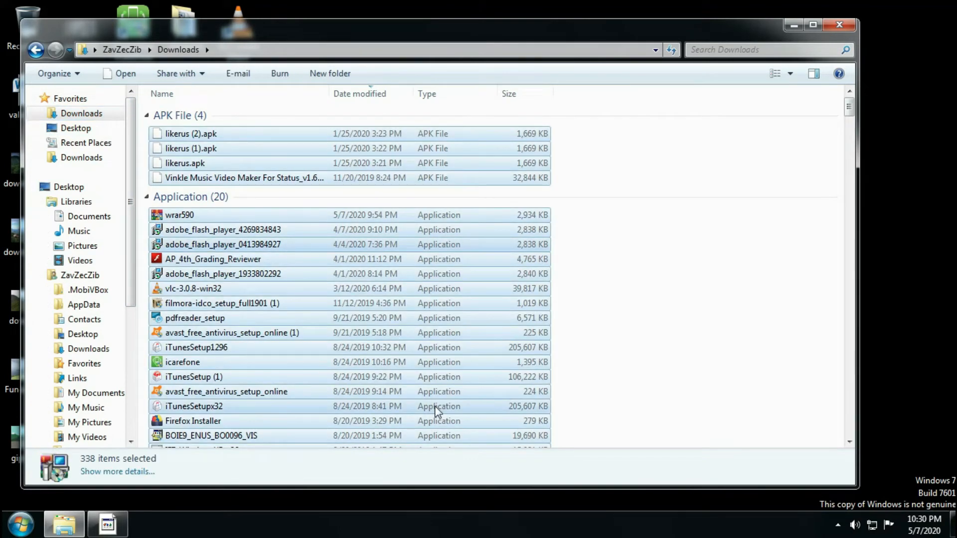
{"action": "key", "text": "shift+Delete"}
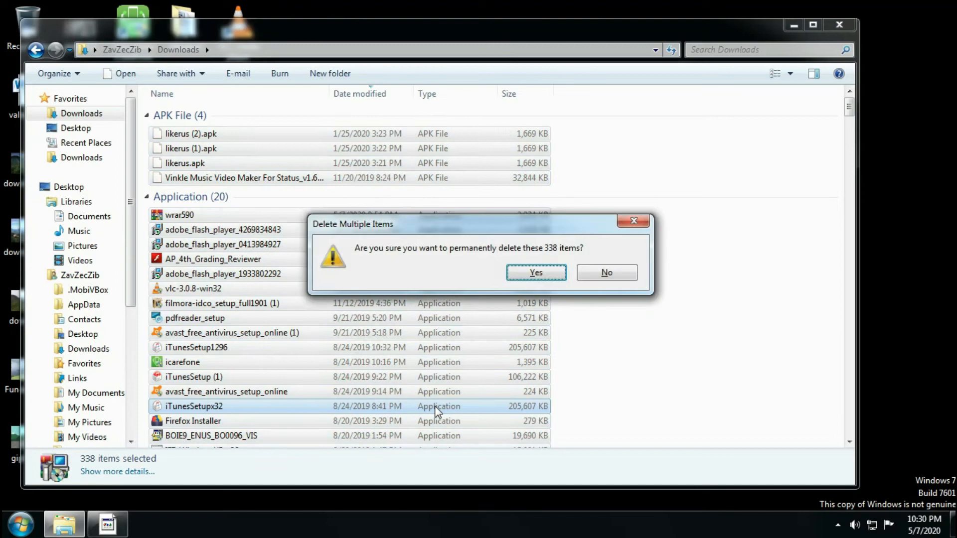
{"action": "key", "text": "Return"}
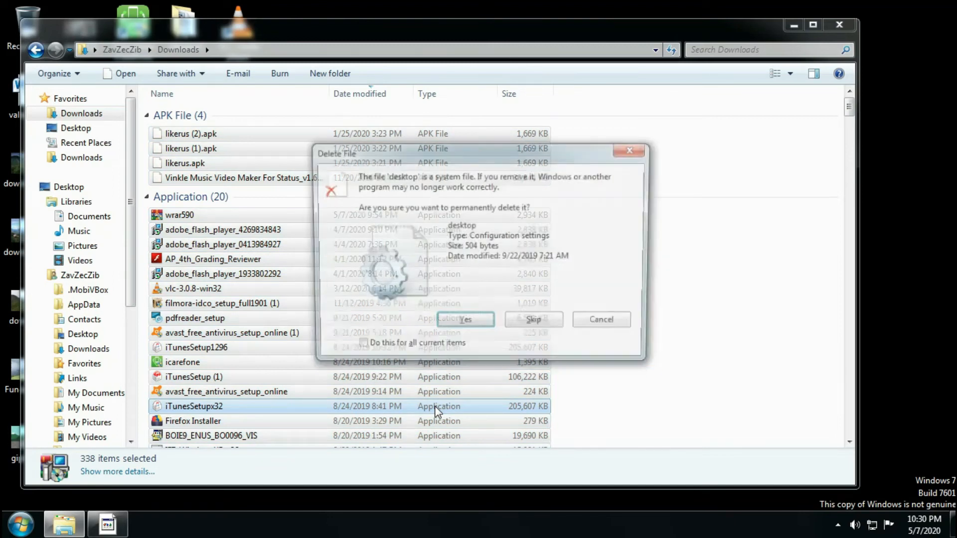
{"action": "left_click", "coordinate": [358, 348]}
{"action": "left_click", "coordinate": [464, 324]}
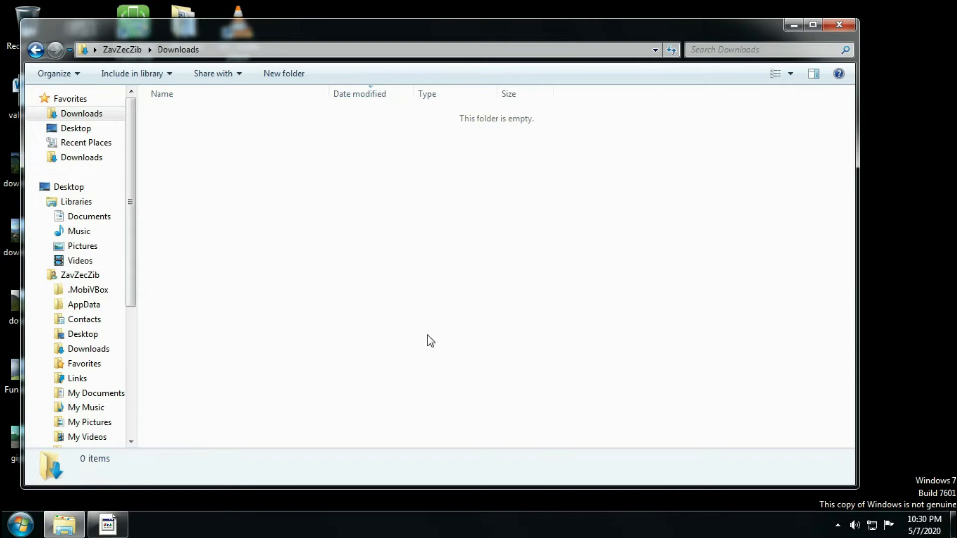
Close the Downloads window and refresh the desktop.
{"action": "left_click_drag", "start_coordinate": [130, 184], "coordinate": [156, 207]}
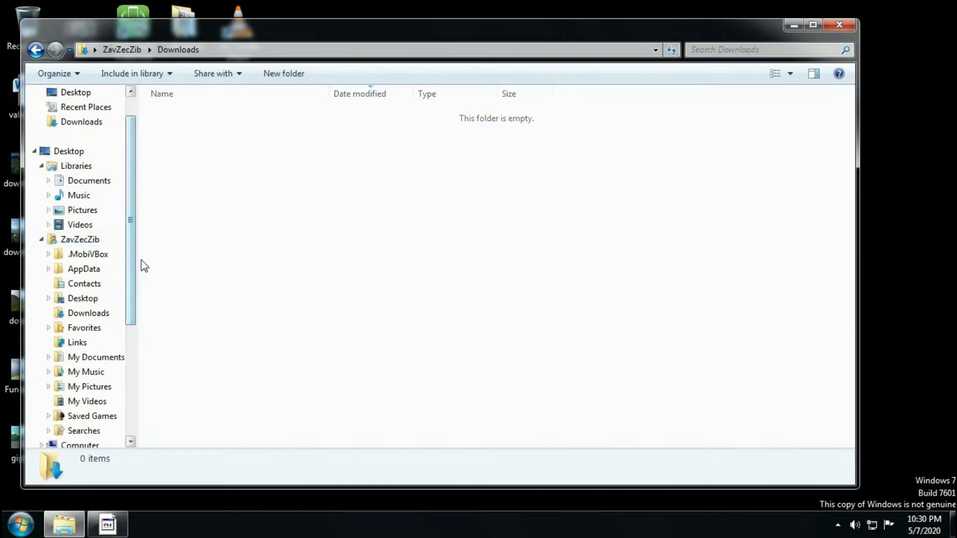
{"action": "left_click", "coordinate": [839, 24]}
{"action": "right_click", "coordinate": [455, 159]}
{"action": "left_click", "coordinate": [478, 204]}
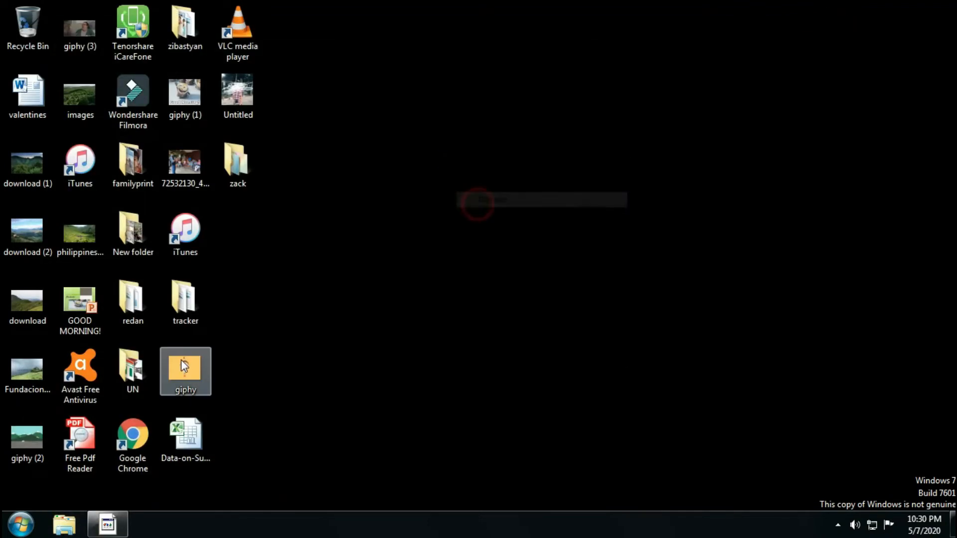
Open System Configuration by running msconfig.
{"action": "left_click", "coordinate": [20, 525]}
{"action": "left_click", "coordinate": [70, 489]}
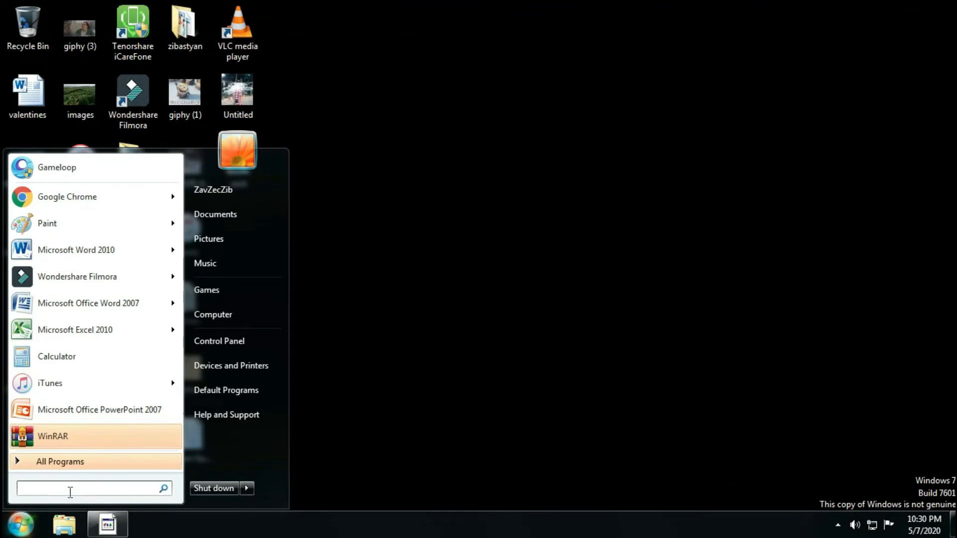
{"action": "type", "text": "mscongi"}
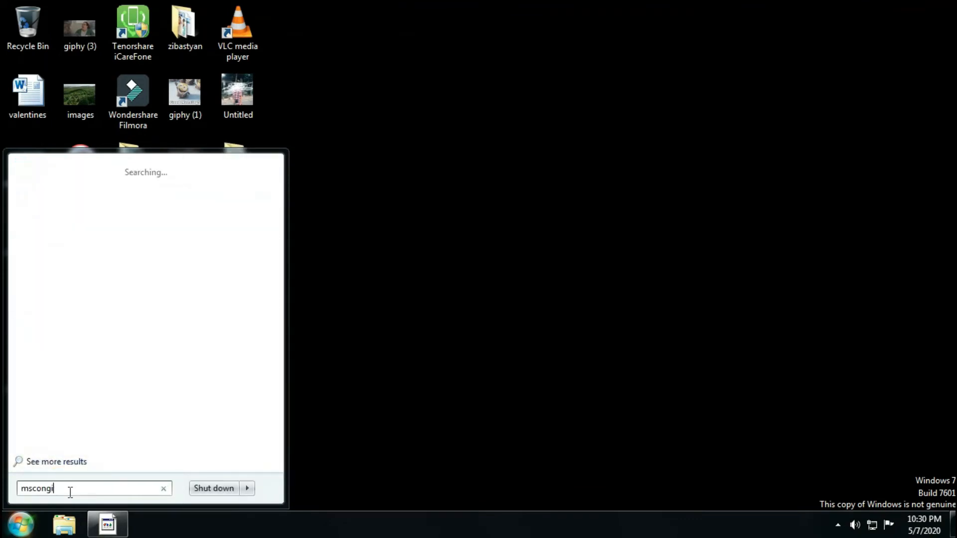
{"action": "key", "text": "BackSpace"}
{"action": "key", "text": "BackSpace"}
{"action": "type", "text": "fig"}
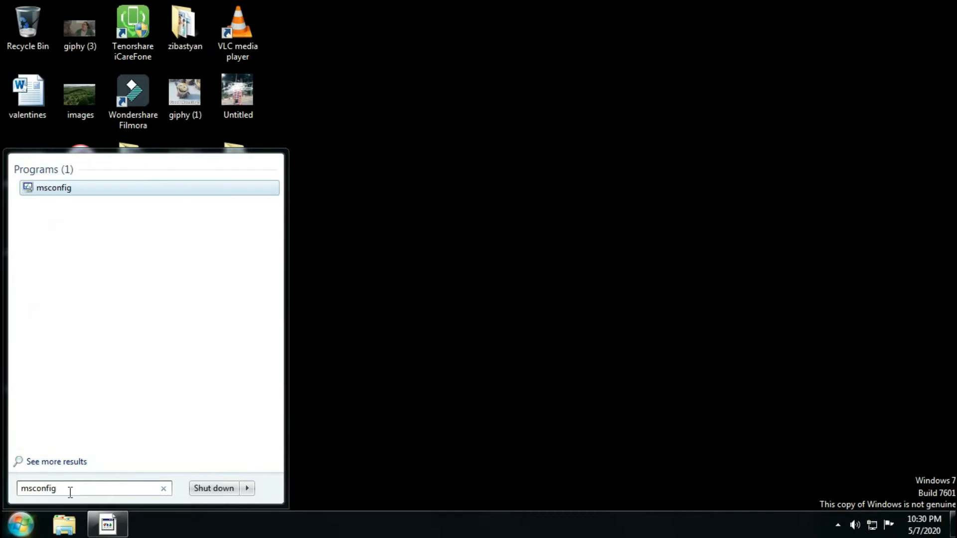
{"action": "key", "text": "Return"}
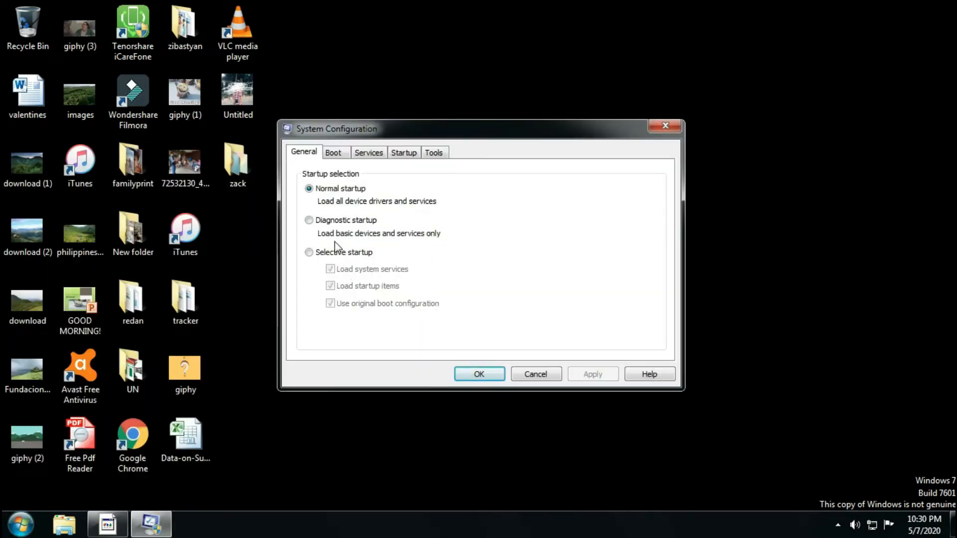
Choose Selective startup and set the boot timeout to 5 seconds.
{"action": "left_click", "coordinate": [309, 252]}
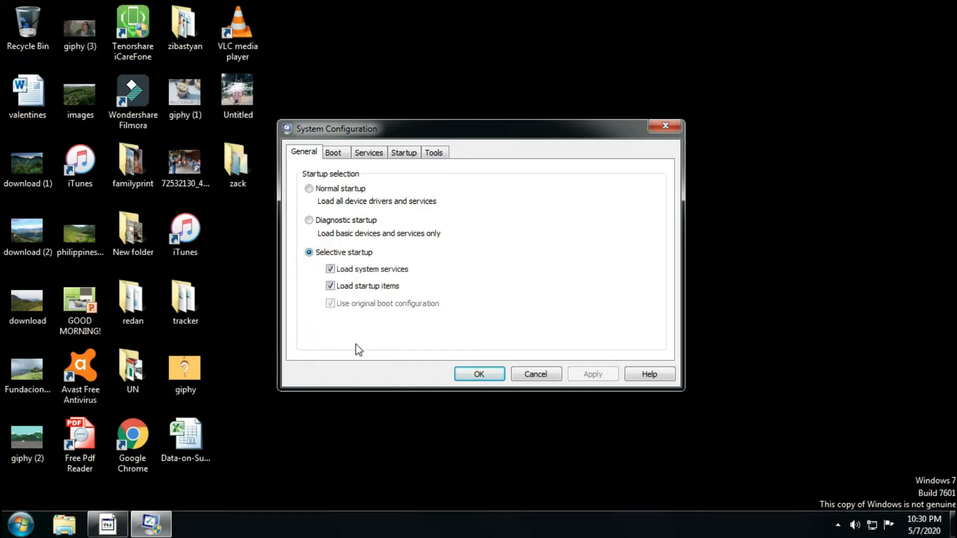
{"action": "left_click", "coordinate": [333, 154]}
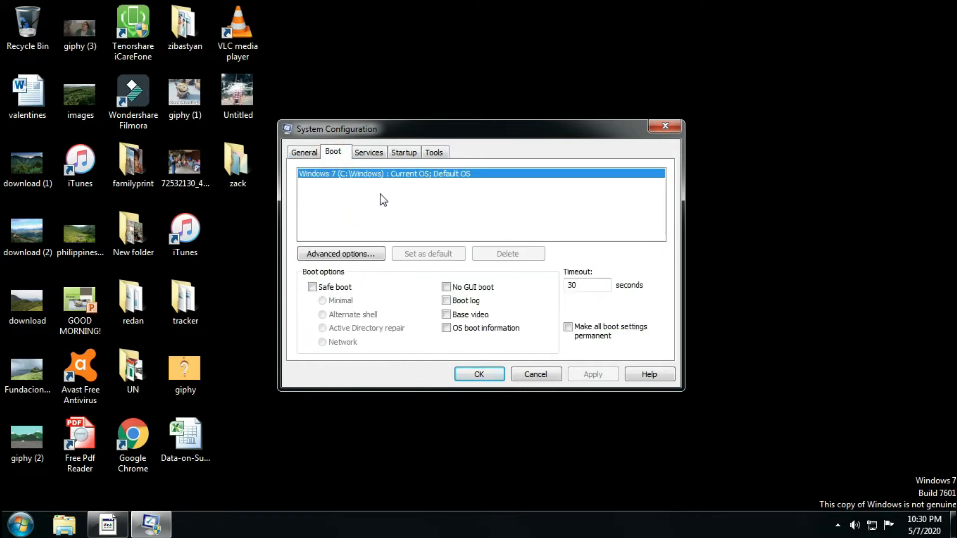
{"action": "double_click", "coordinate": [578, 286]}
{"action": "type", "text": "5"}
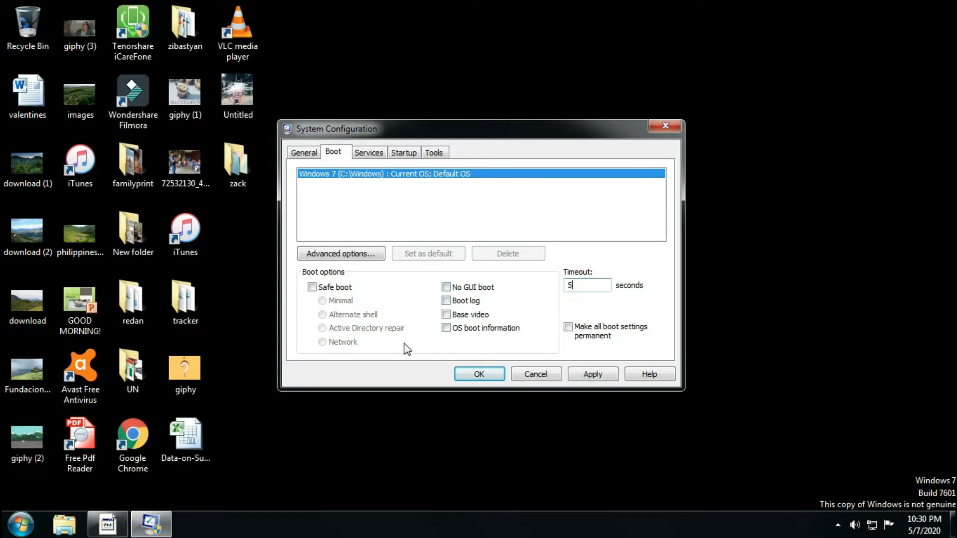
Hide all Microsoft services in the System Configuration services list and look through the remaining ones.
{"action": "left_click", "coordinate": [373, 153]}
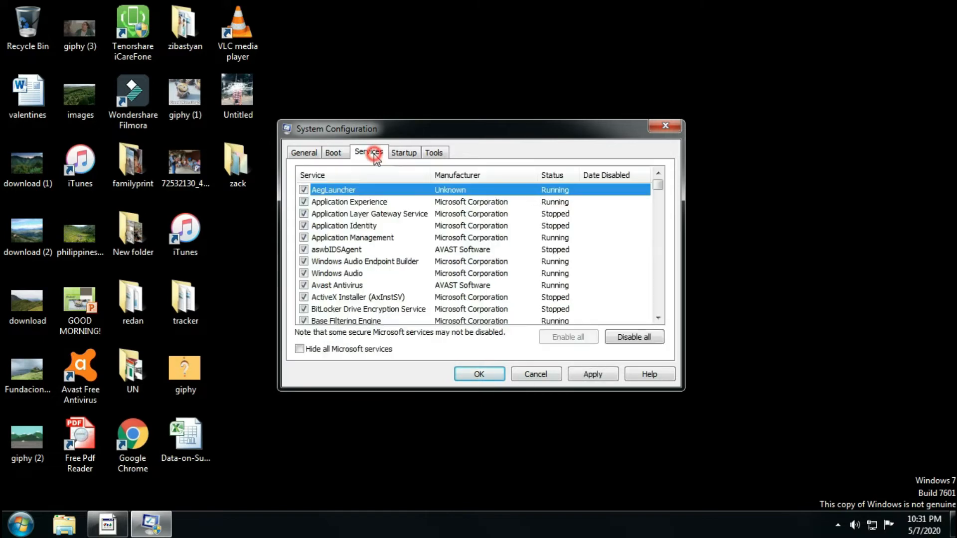
{"action": "left_click", "coordinate": [299, 349]}
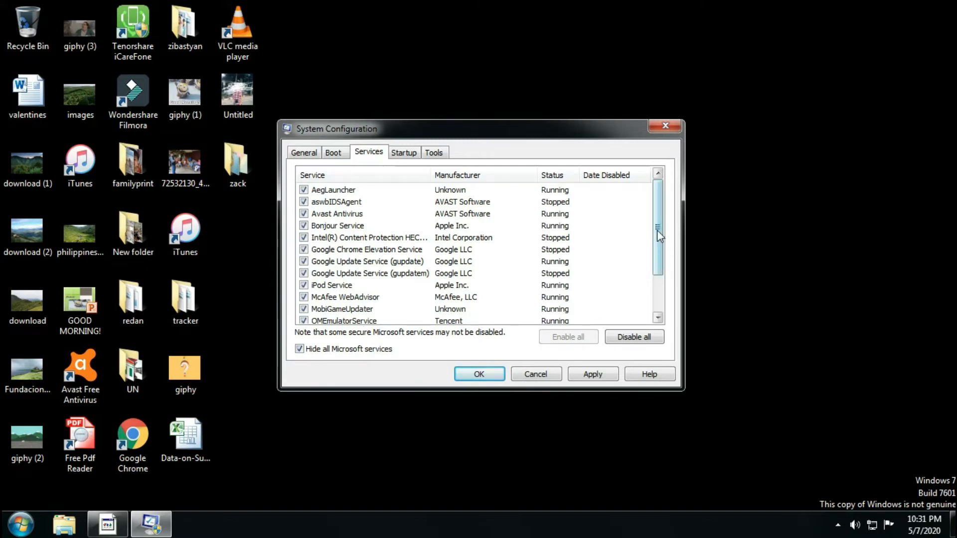
{"action": "scroll", "coordinate": [657, 229], "scroll_direction": "down", "scroll_amount": 2}
{"action": "scroll", "coordinate": [658, 264], "scroll_direction": "up", "scroll_amount": 2}
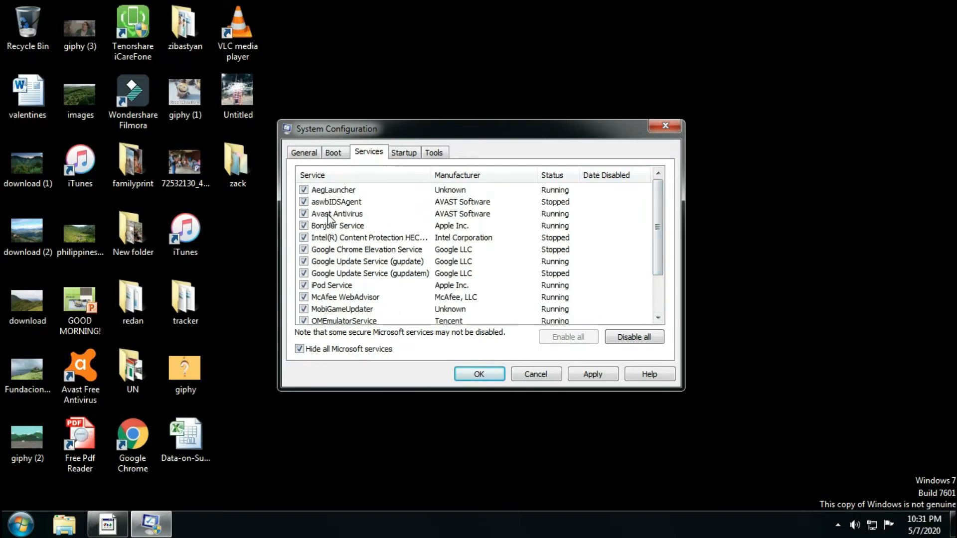
Uncheck AegLauncher, Bonjour Service, Intel(R) Content Protection, the three Google services, iPod Service, McAfee WebAdvisor, MobiGameUpdater and QMEmulatorService.
{"action": "left_click", "coordinate": [303, 190]}
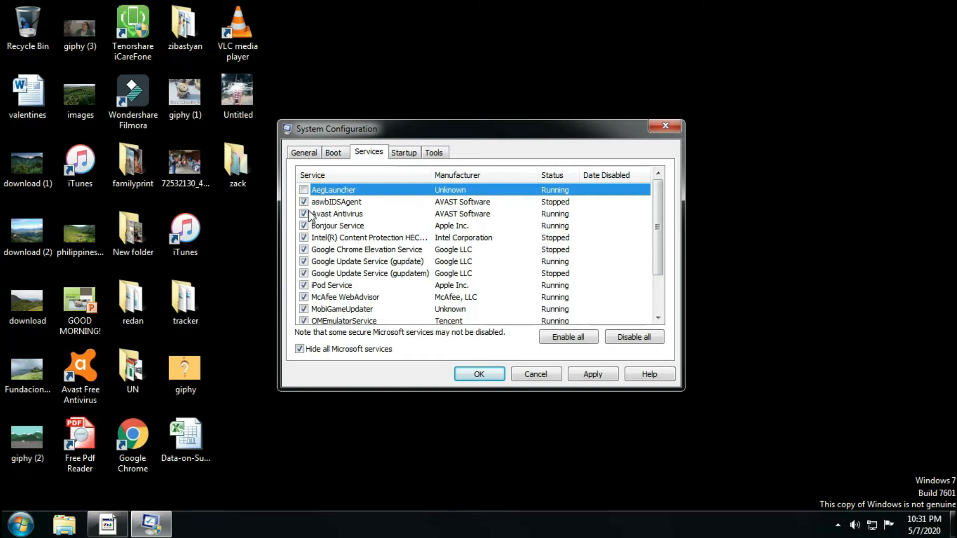
{"action": "left_click", "coordinate": [304, 226]}
{"action": "left_click", "coordinate": [304, 238]}
{"action": "left_click", "coordinate": [303, 250]}
{"action": "left_click", "coordinate": [303, 262]}
{"action": "left_click", "coordinate": [302, 273]}
{"action": "left_click", "coordinate": [303, 286]}
{"action": "left_click", "coordinate": [303, 298]}
{"action": "left_click", "coordinate": [303, 309]}
{"action": "left_click", "coordinate": [303, 320]}
Uncheck the RalinkRegistryWriter and VIA Karaoke digital mixer services at the end of the services list.
{"action": "left_click_drag", "start_coordinate": [659, 253], "coordinate": [659, 311]}
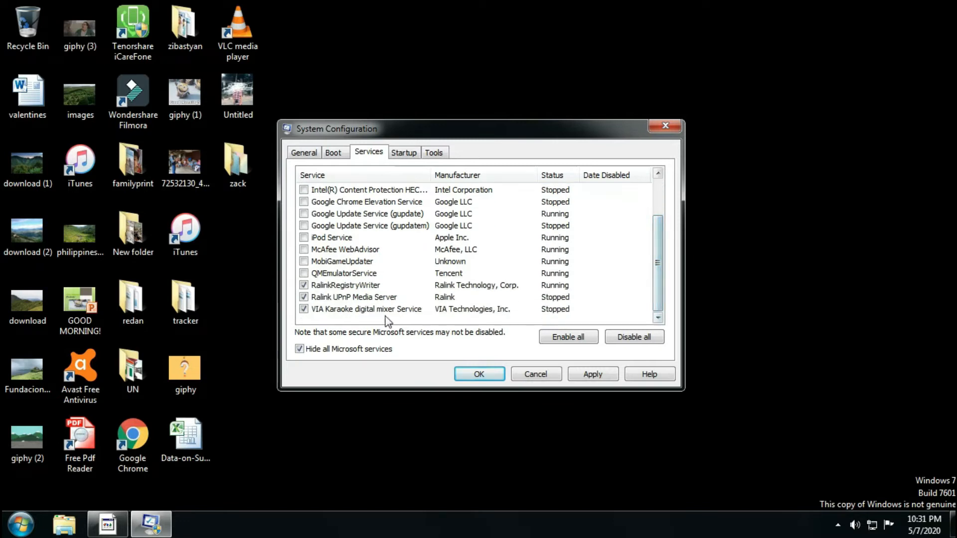
{"action": "left_click", "coordinate": [303, 285]}
{"action": "left_click", "coordinate": [303, 309]}
{"action": "left_click_drag", "start_coordinate": [657, 301], "coordinate": [656, 263]}
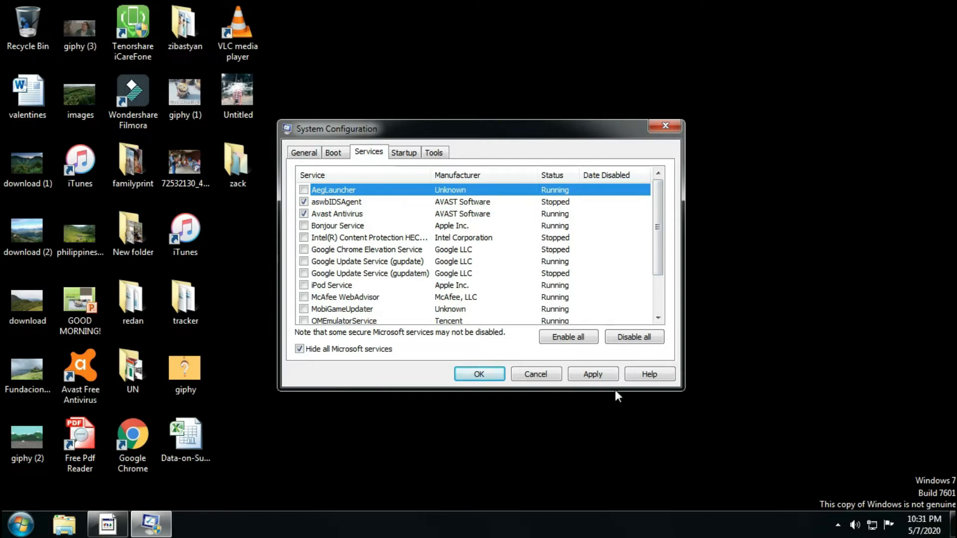
Disable every startup item in System Configuration except Avast Antivirus, including Microsoft Office 2010, Wondershare Studio, Intel(R) Common User Interface, iTunes and RaUI Application.
{"action": "left_click", "coordinate": [404, 152]}
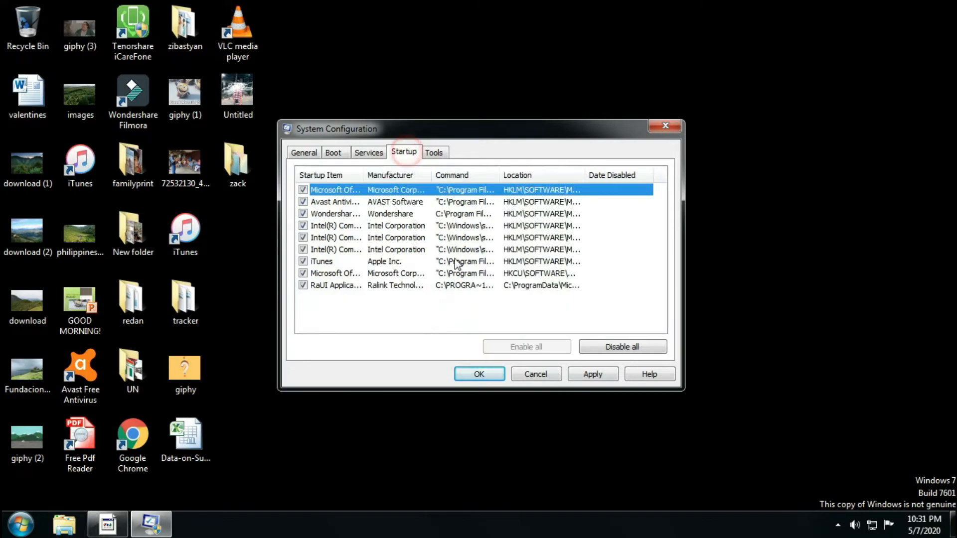
{"action": "left_click_drag", "start_coordinate": [365, 180], "coordinate": [442, 180]}
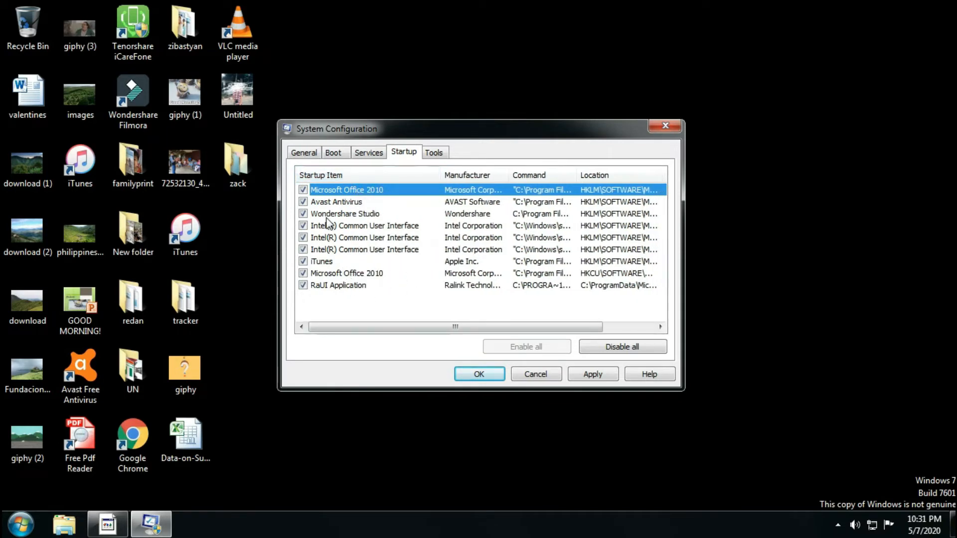
{"action": "left_click", "coordinate": [303, 189]}
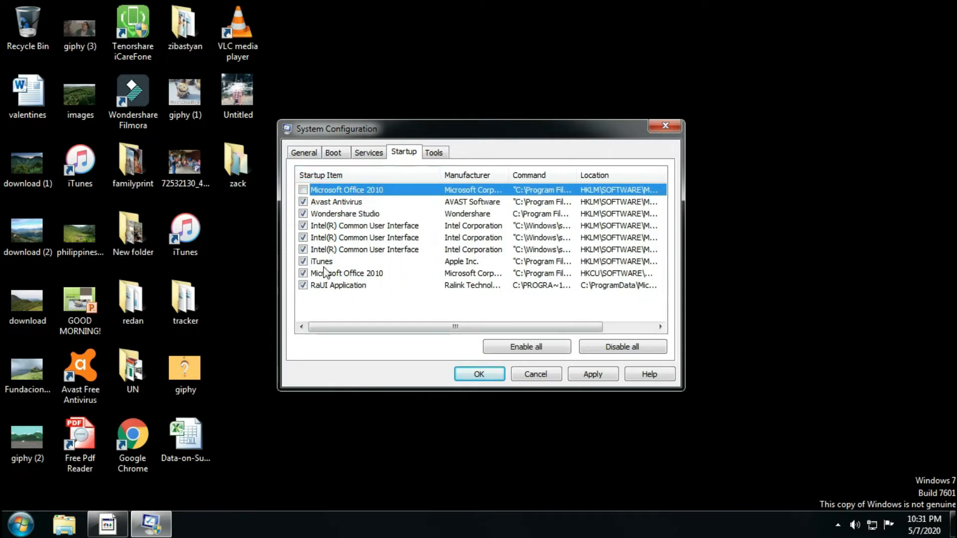
{"action": "left_click", "coordinate": [302, 213]}
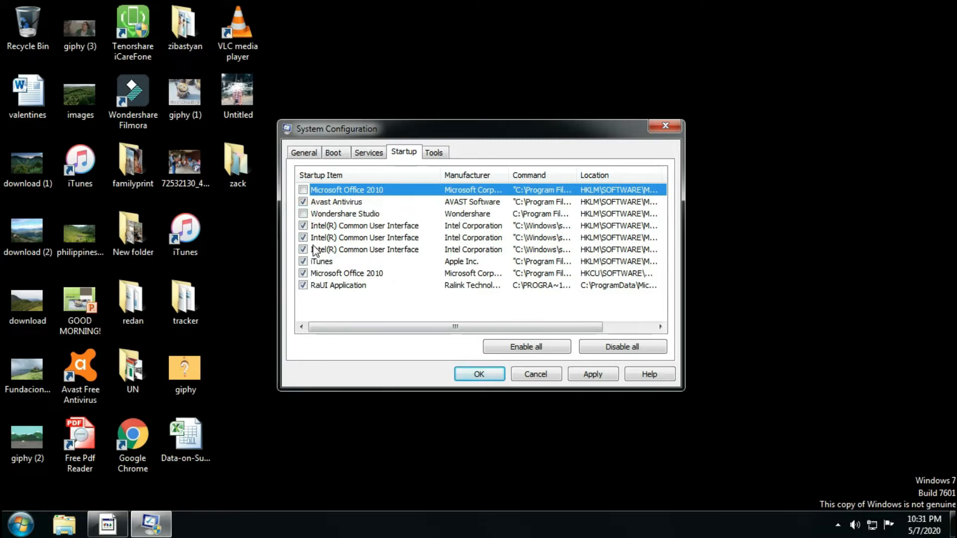
{"action": "left_click", "coordinate": [303, 225]}
{"action": "left_click", "coordinate": [302, 238]}
{"action": "left_click", "coordinate": [303, 249]}
{"action": "left_click", "coordinate": [303, 262]}
{"action": "left_click", "coordinate": [303, 273]}
{"action": "left_click", "coordinate": [303, 285]}
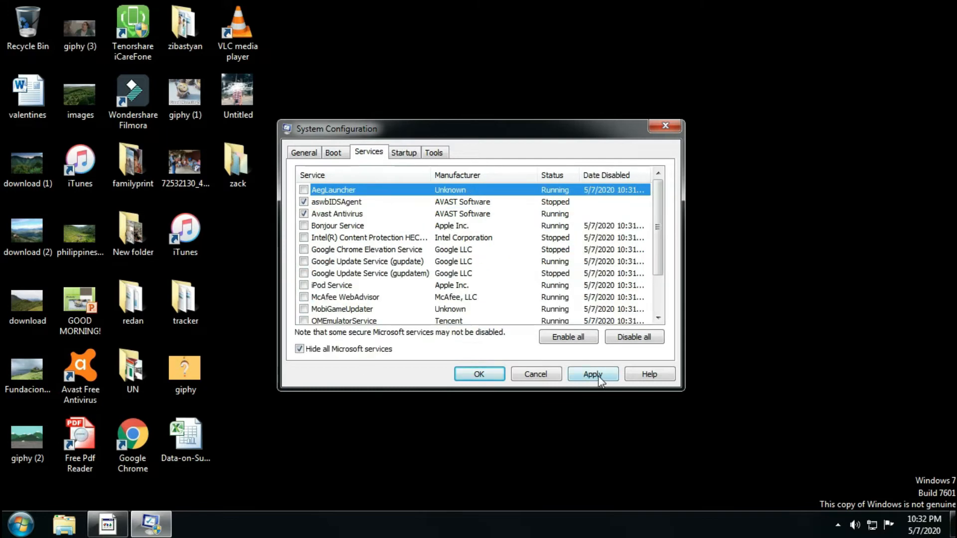
Apply the System Configuration changes, exit without restarting and refresh the desktop.
{"action": "left_click", "coordinate": [598, 379]}
{"action": "left_click", "coordinate": [479, 374]}
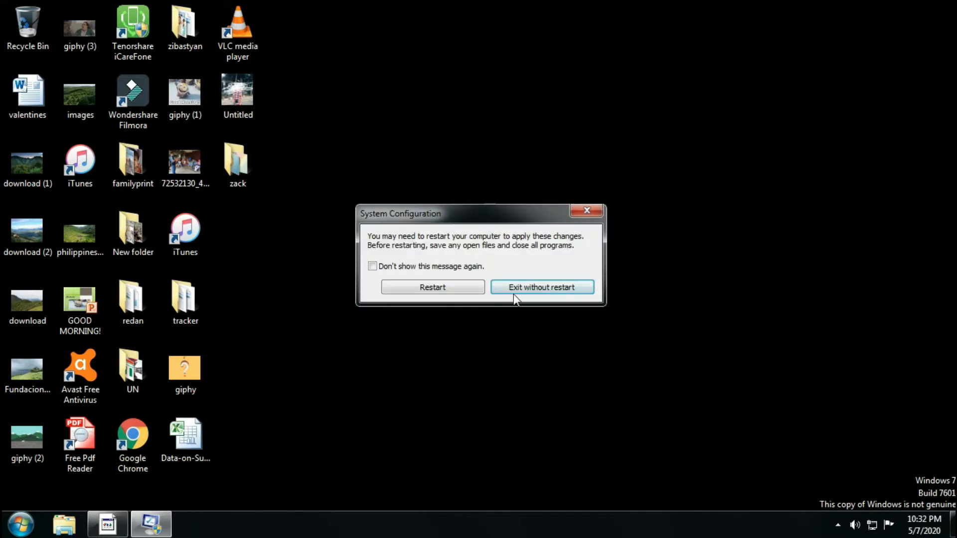
{"action": "left_click", "coordinate": [522, 292]}
{"action": "right_click", "coordinate": [414, 200]}
{"action": "left_click", "coordinate": [456, 244]}
Open the computer's advanced performance settings and adjust the visual effects for best performance.
{"action": "left_click", "coordinate": [21, 523]}
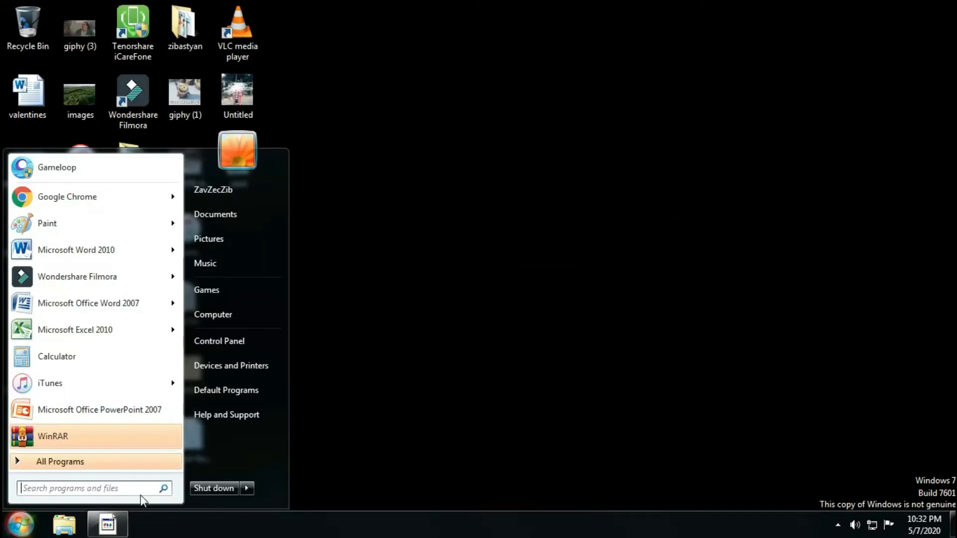
{"action": "right_click", "coordinate": [232, 317]}
{"action": "left_click", "coordinate": [291, 439]}
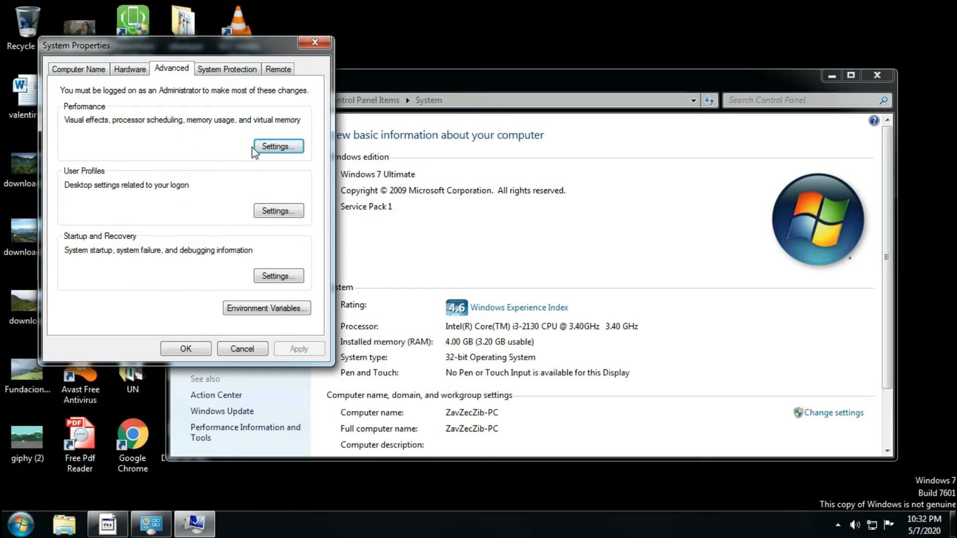
{"action": "left_click", "coordinate": [272, 147]}
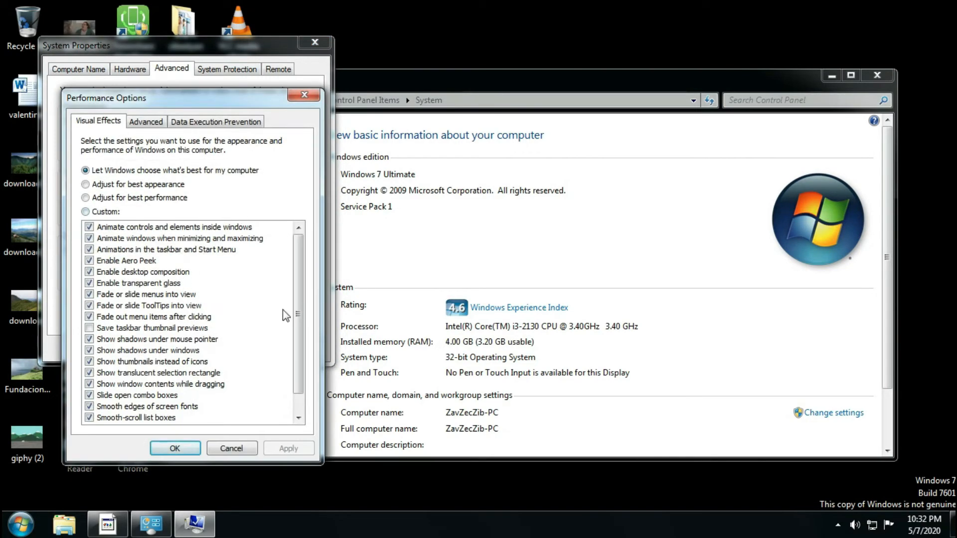
{"action": "left_click", "coordinate": [86, 211]}
{"action": "left_click", "coordinate": [86, 197]}
{"action": "scroll", "coordinate": [298, 314], "scroll_direction": "down", "scroll_amount": 1}
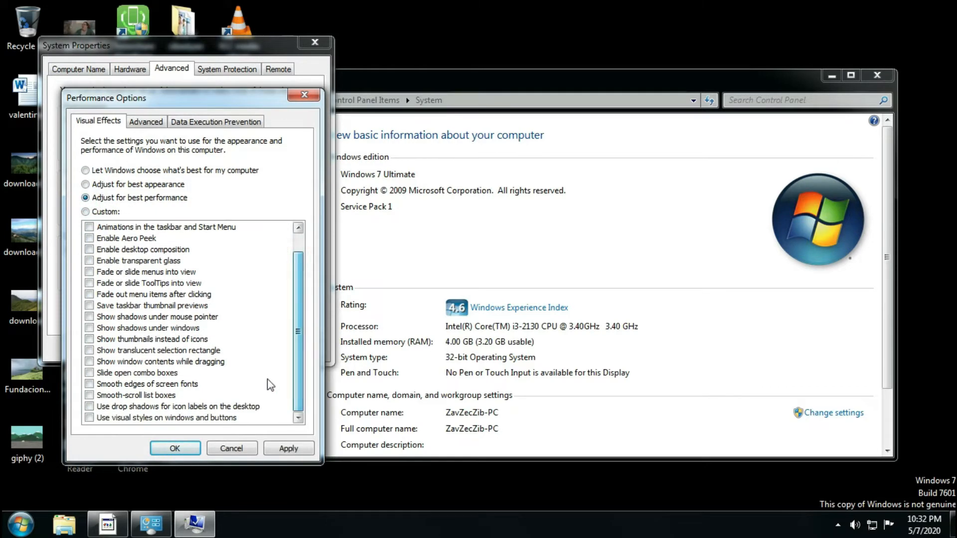
Re-enable visual styles, icon label drop shadows, smooth-scroll list boxes, smooth screen font edges and slide open combo boxes, and apply the visual effects.
{"action": "left_click", "coordinate": [89, 417]}
{"action": "left_click", "coordinate": [89, 406]}
{"action": "left_click", "coordinate": [89, 395]}
{"action": "left_click", "coordinate": [89, 385]}
{"action": "left_click", "coordinate": [89, 384]}
{"action": "left_click", "coordinate": [90, 383]}
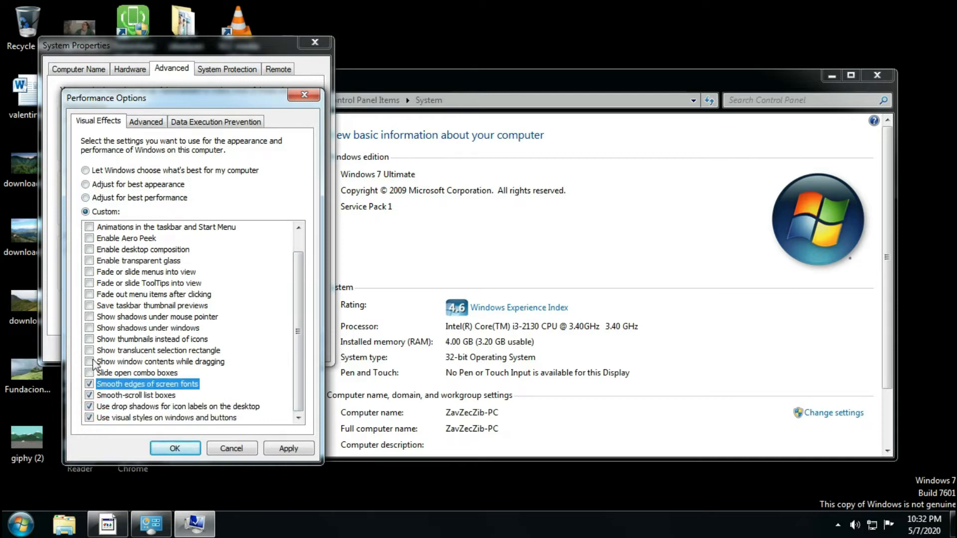
{"action": "left_click", "coordinate": [287, 447]}
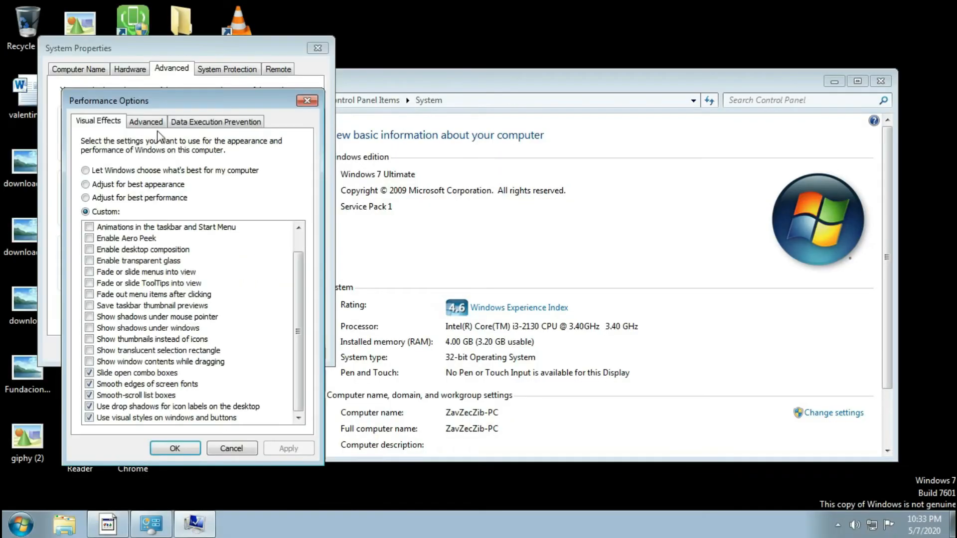
Turn off automatic paging file management in the virtual memory settings and choose a custom size for drive C:.
{"action": "left_click", "coordinate": [154, 123]}
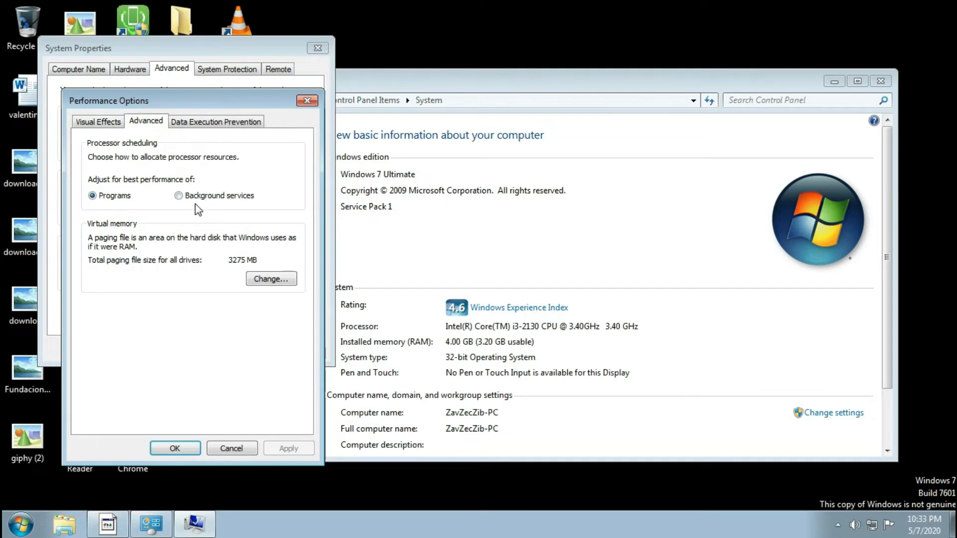
{"action": "left_click", "coordinate": [272, 280]}
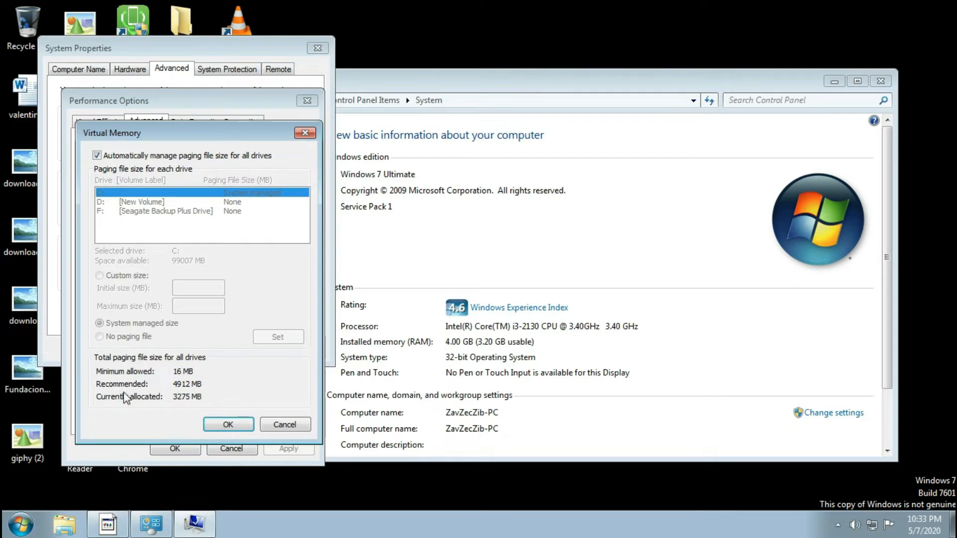
{"action": "left_click", "coordinate": [175, 399]}
{"action": "left_click", "coordinate": [174, 398]}
{"action": "left_click", "coordinate": [97, 156]}
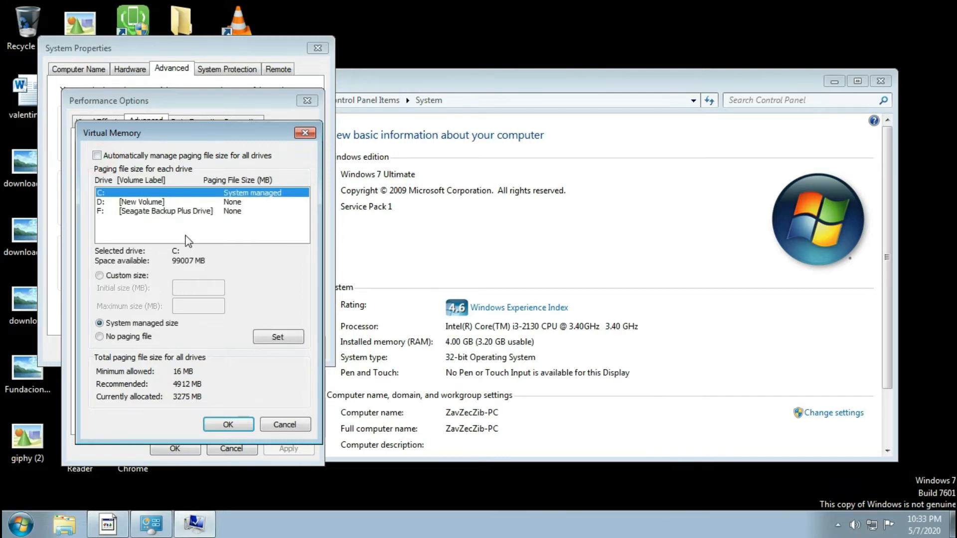
{"action": "left_click", "coordinate": [99, 276]}
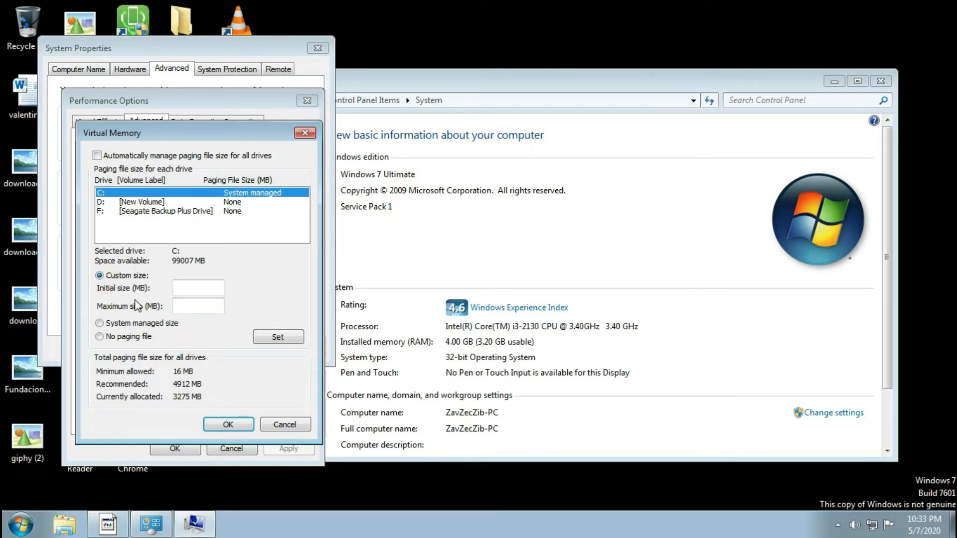
Set both the initial and maximum paging file size of drive C: to 4912 MB and accept the change.
{"action": "left_click", "coordinate": [192, 287]}
{"action": "type", "text": "4912"}
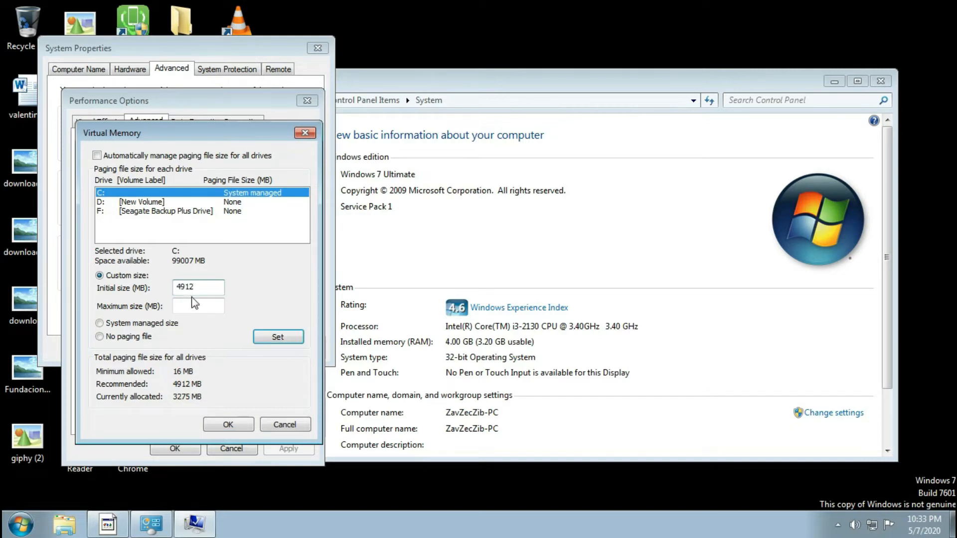
{"action": "left_click", "coordinate": [203, 311]}
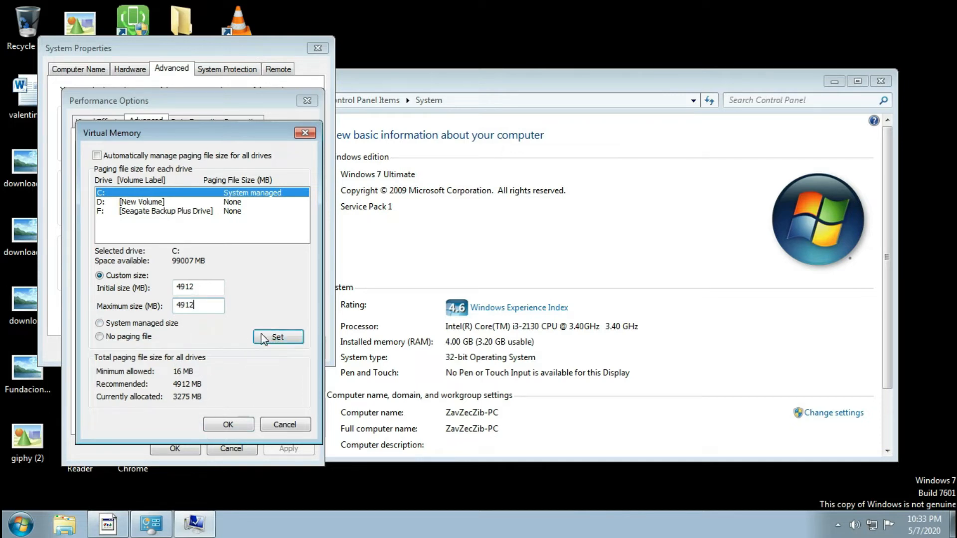
{"action": "left_click", "coordinate": [278, 340]}
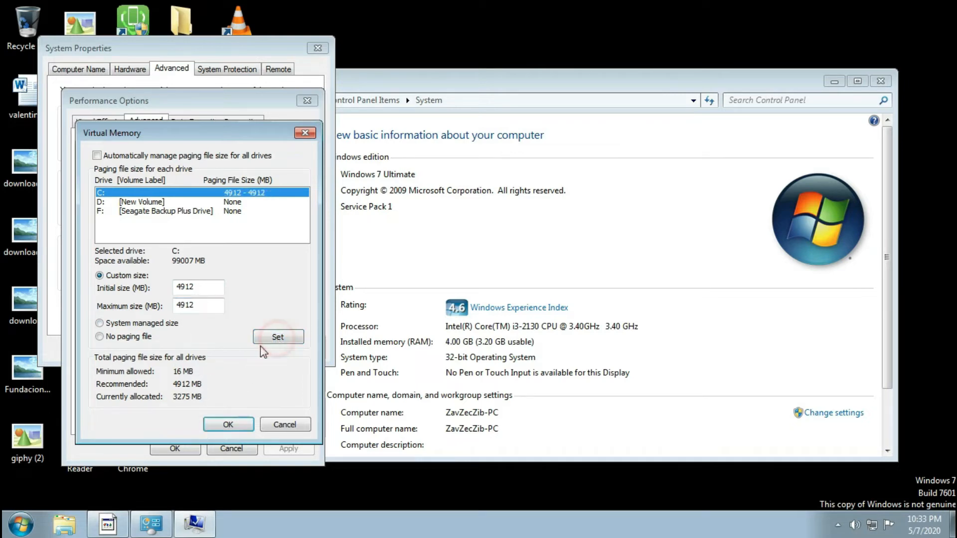
{"action": "left_click", "coordinate": [229, 426]}
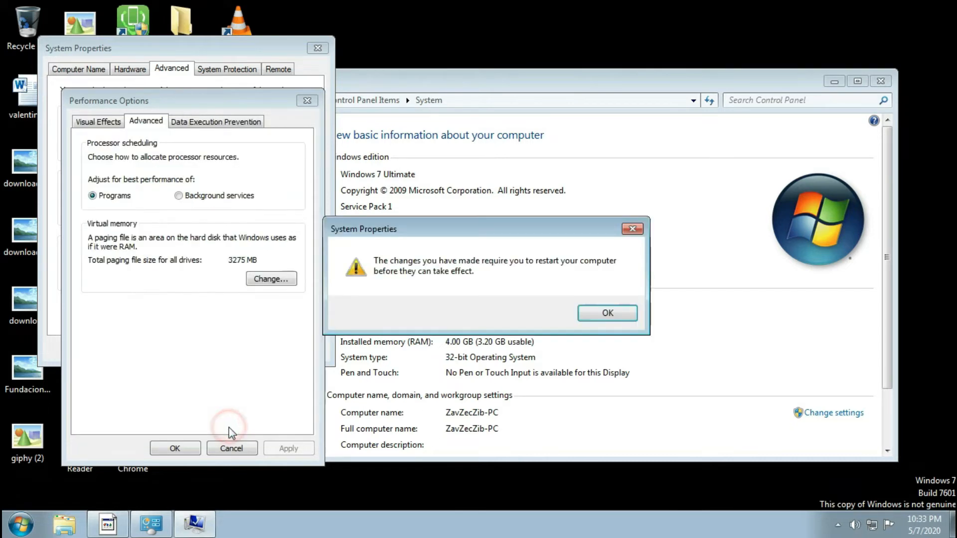
{"action": "left_click", "coordinate": [606, 313]}
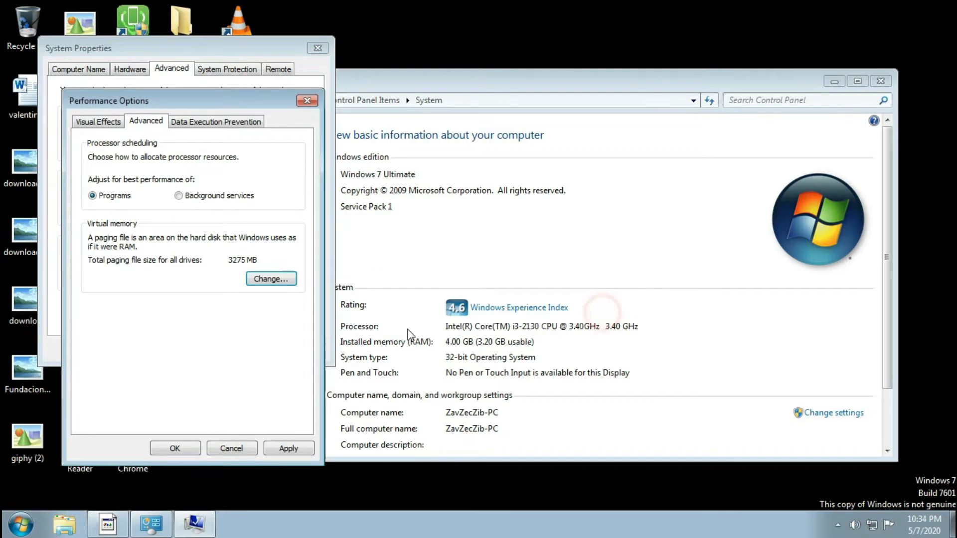
Apply the performance options, close System Properties and postpone the restart.
{"action": "left_click", "coordinate": [289, 448]}
{"action": "left_click", "coordinate": [175, 448]}
{"action": "key", "text": "ctrl+Tab"}
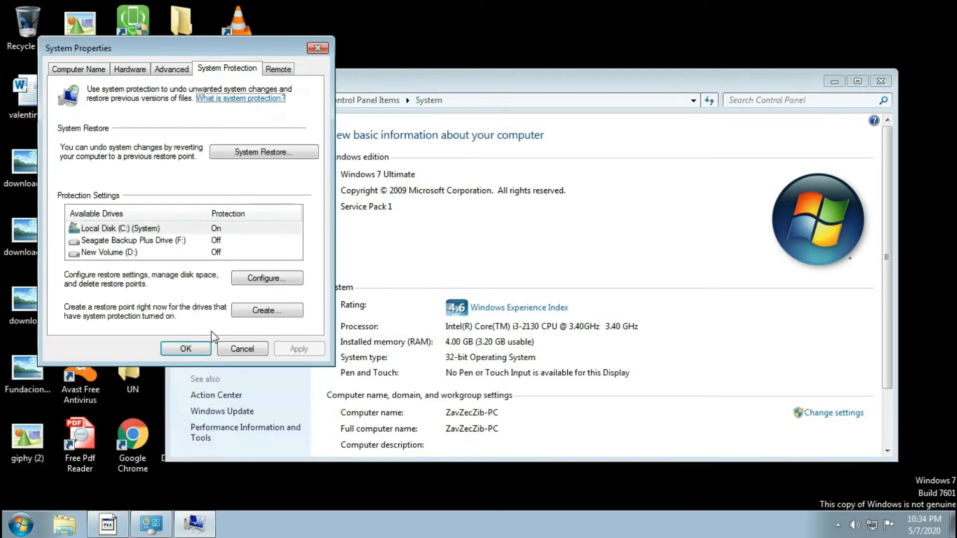
{"action": "left_click", "coordinate": [186, 349]}
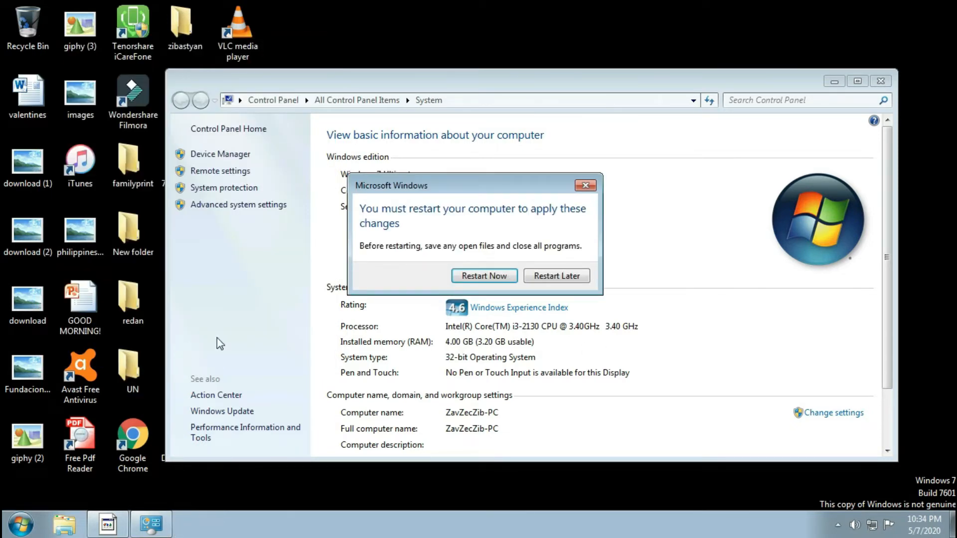
{"action": "left_click", "coordinate": [546, 279]}
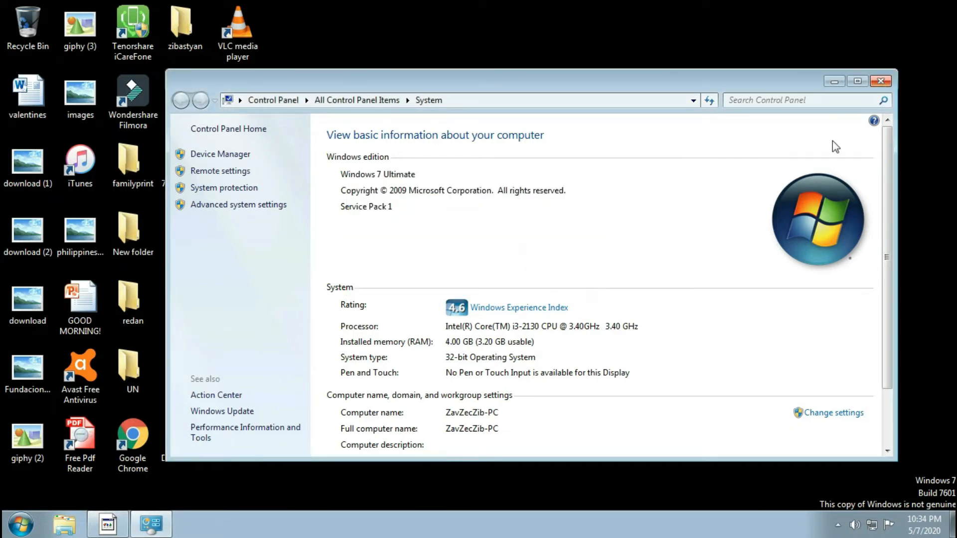
Close the System window and refresh the desktop.
{"action": "mouse_move", "coordinate": [884, 293]}
{"action": "left_mouse_down"}
{"action": "mouse_move", "coordinate": [907, 372]}
{"action": "mouse_move", "coordinate": [887, 294]}
{"action": "left_mouse_up"}
{"action": "left_click", "coordinate": [880, 81]}
{"action": "right_click", "coordinate": [335, 174]}
{"action": "left_click", "coordinate": [366, 216]}
Launch Google Chrome and open its full browsing history page.
{"action": "double_click", "coordinate": [145, 436]}
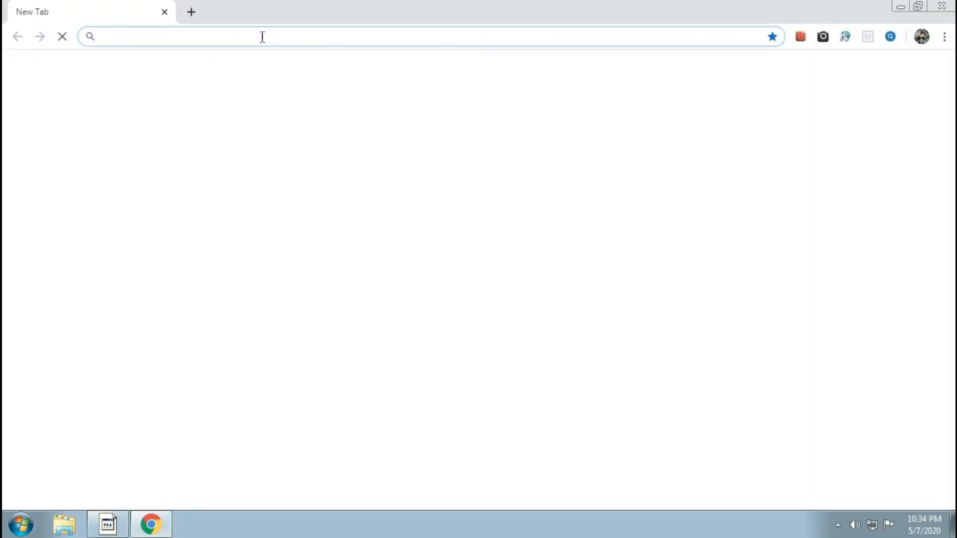
{"action": "left_click", "coordinate": [262, 37]}
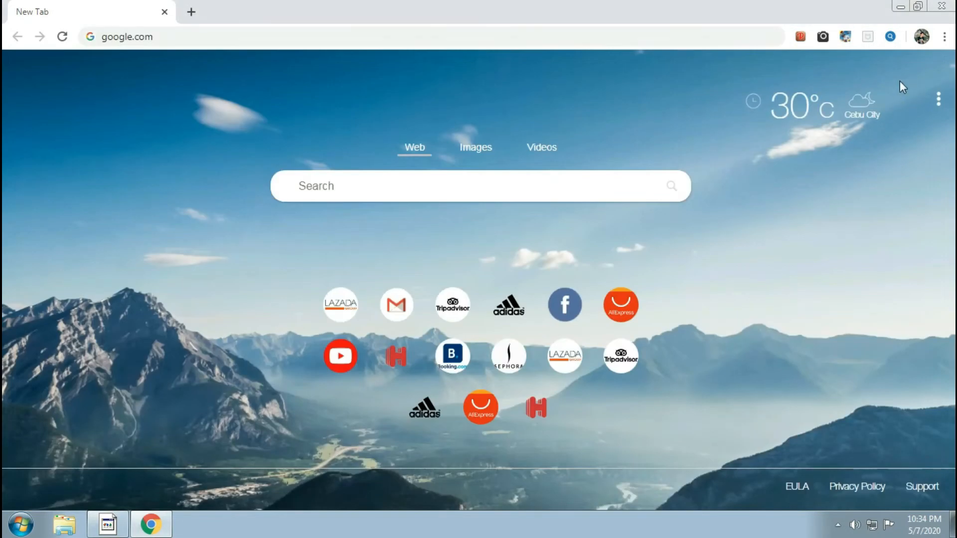
{"action": "left_click", "coordinate": [943, 38]}
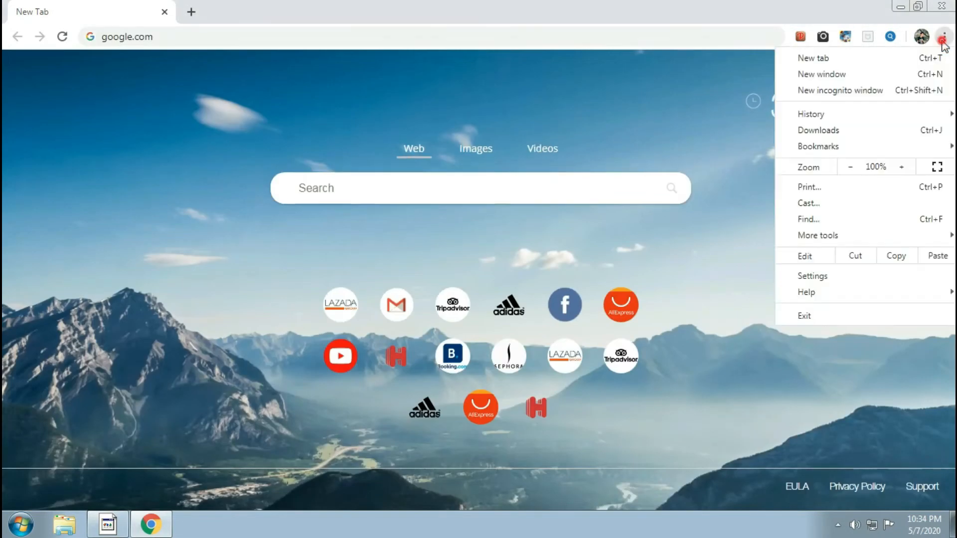
{"action": "left_click", "coordinate": [842, 116]}
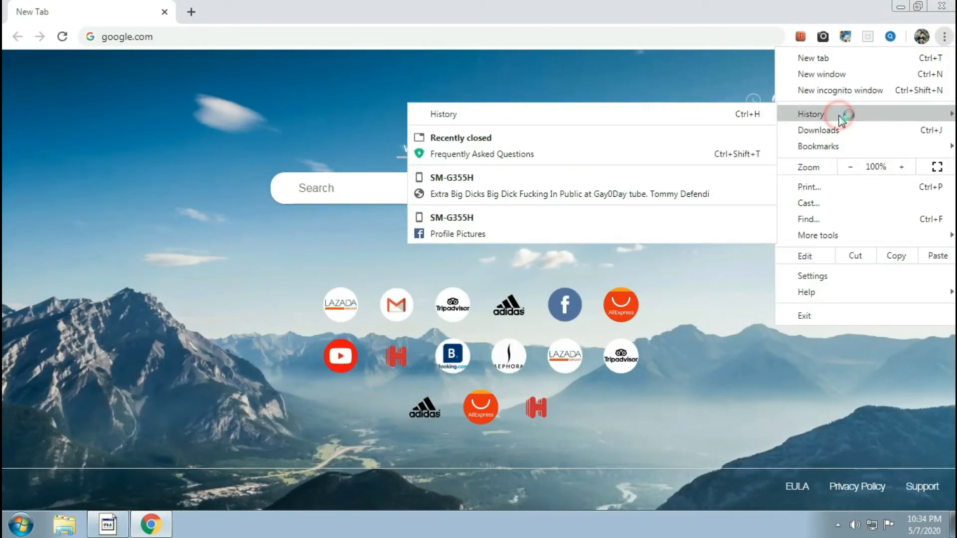
{"action": "left_click", "coordinate": [461, 116]}
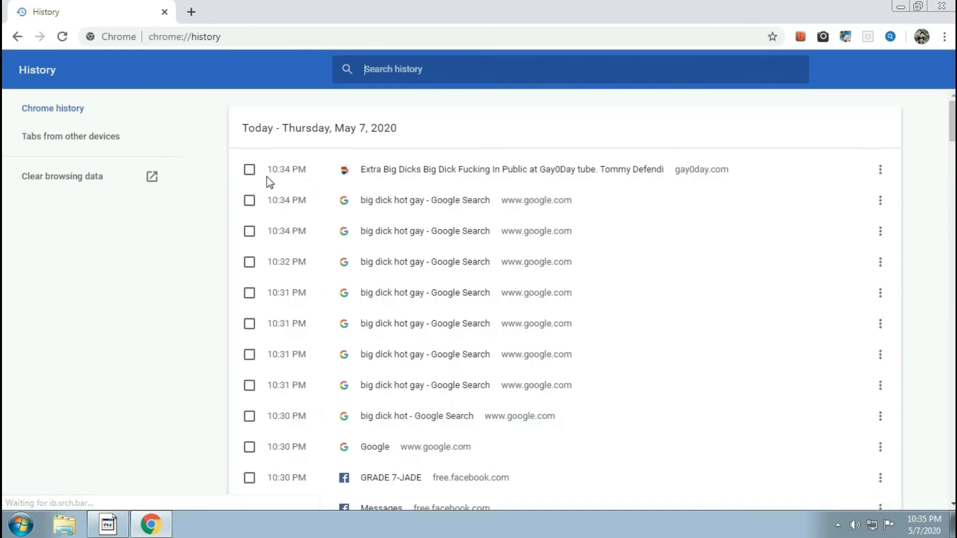
Open the advanced options for clearing browsing data and set the time range to All time.
{"action": "left_click", "coordinate": [73, 175]}
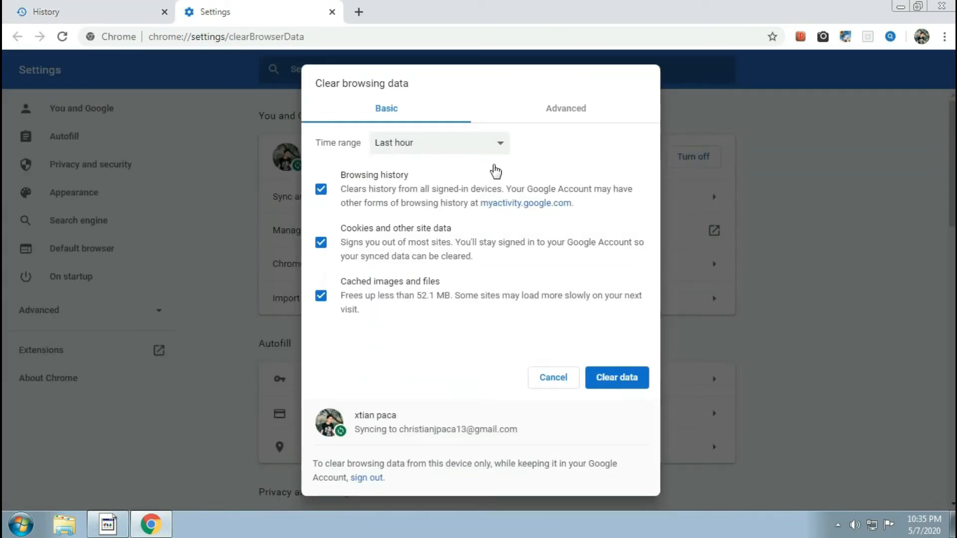
{"action": "left_click", "coordinate": [562, 108]}
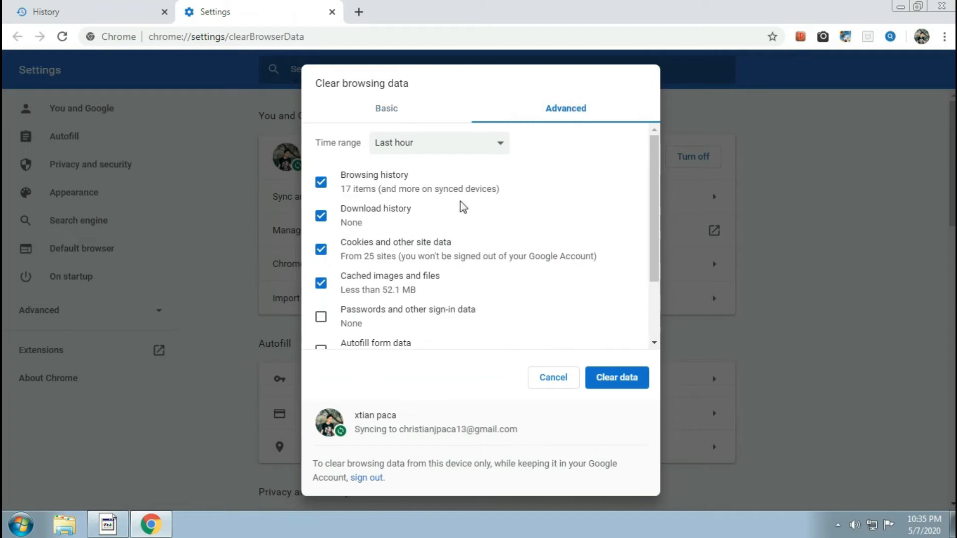
{"action": "left_click", "coordinate": [452, 144]}
{"action": "left_click", "coordinate": [401, 207]}
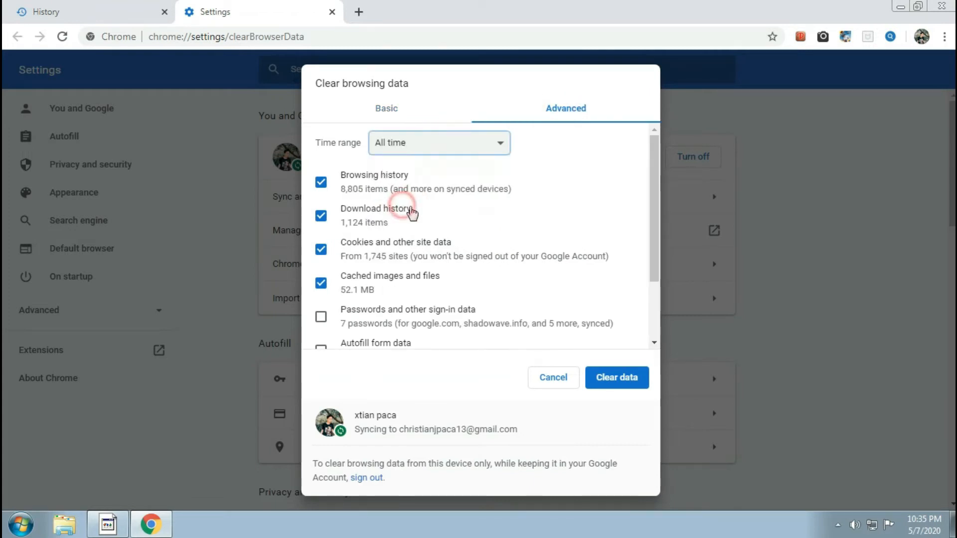
Include passwords and other sign-in data, autofill form data and the remaining data types, and clear the browsing data.
{"action": "left_click_drag", "start_coordinate": [654, 199], "coordinate": [654, 252]}
{"action": "left_click", "coordinate": [322, 230]}
{"action": "left_click", "coordinate": [321, 264]}
{"action": "left_click", "coordinate": [321, 298]}
{"action": "left_click", "coordinate": [322, 332]}
{"action": "left_click_drag", "start_coordinate": [654, 271], "coordinate": [645, 192]}
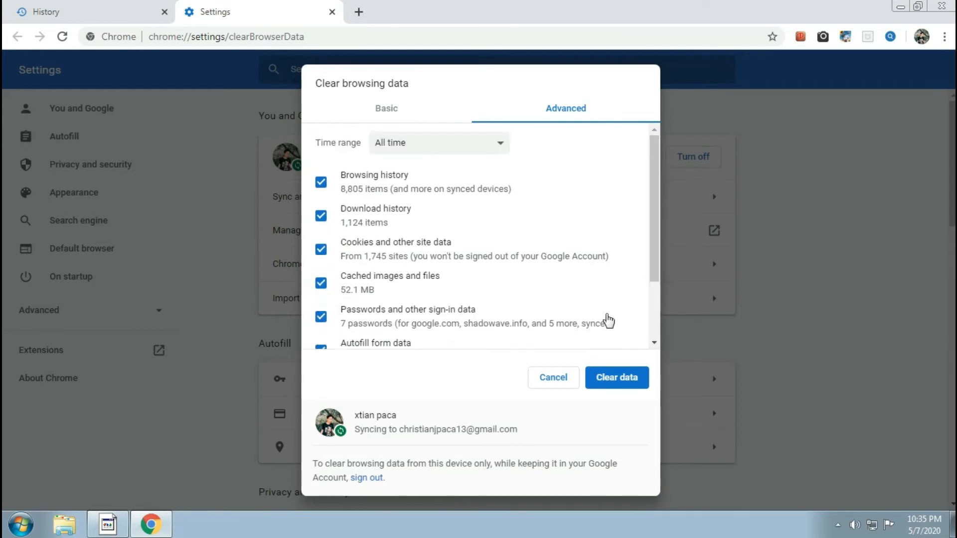
{"action": "left_click", "coordinate": [612, 378]}
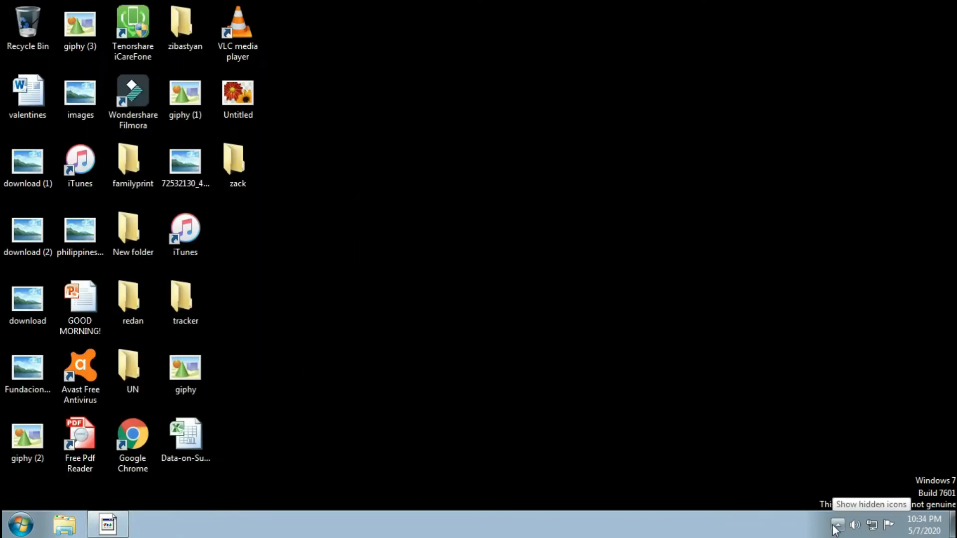
Check the hidden notification-area icons and refresh the desktop.
{"action": "left_click", "coordinate": [838, 525]}
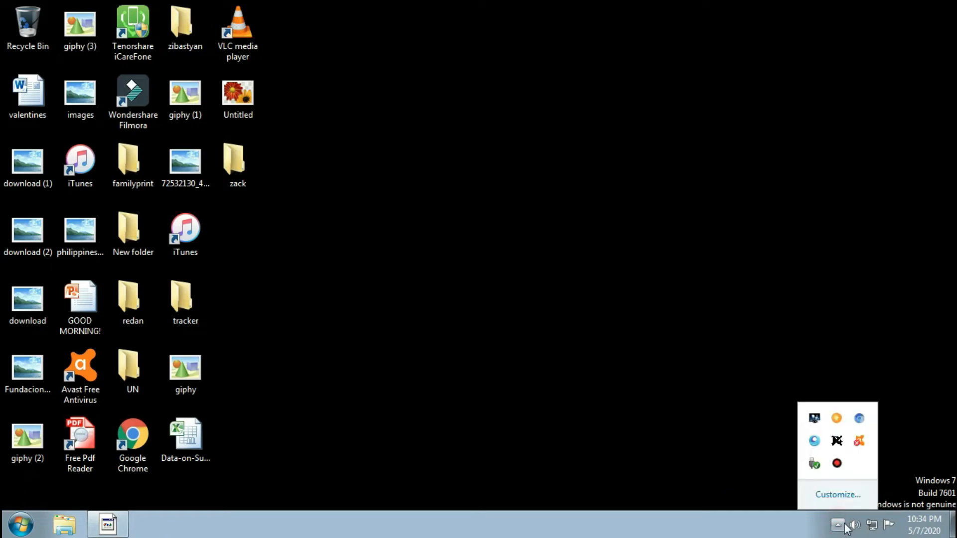
{"action": "left_click", "coordinate": [838, 525]}
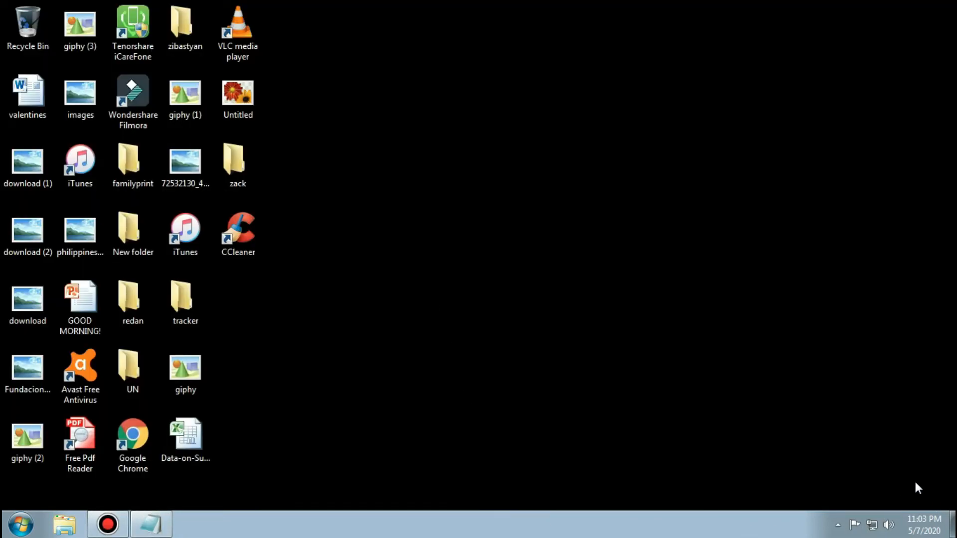
{"action": "right_click", "coordinate": [483, 142]}
{"action": "left_click", "coordinate": [527, 183]}
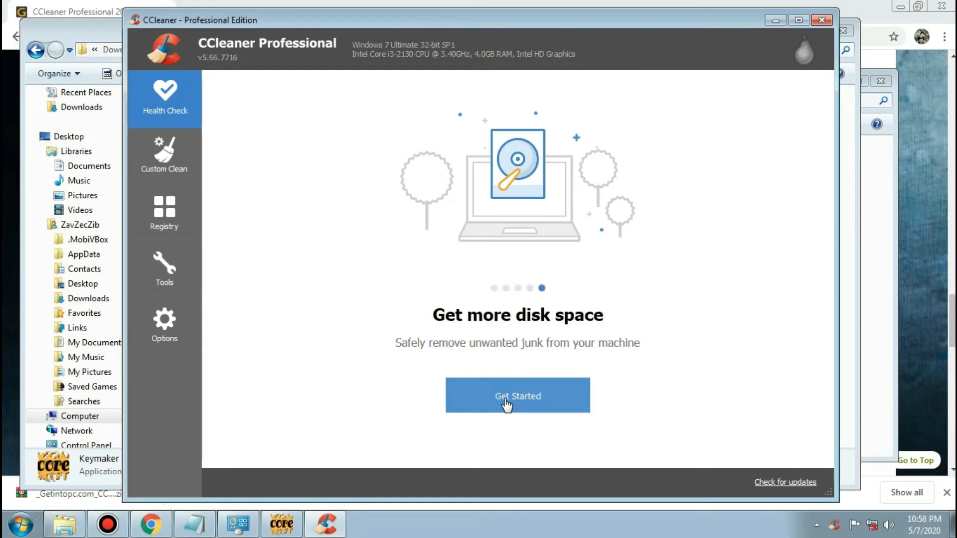
Run CCleaner's Health Check, letting it close Google Chrome for the analysis, and fix the privacy and space issues.
{"action": "left_click", "coordinate": [506, 405]}
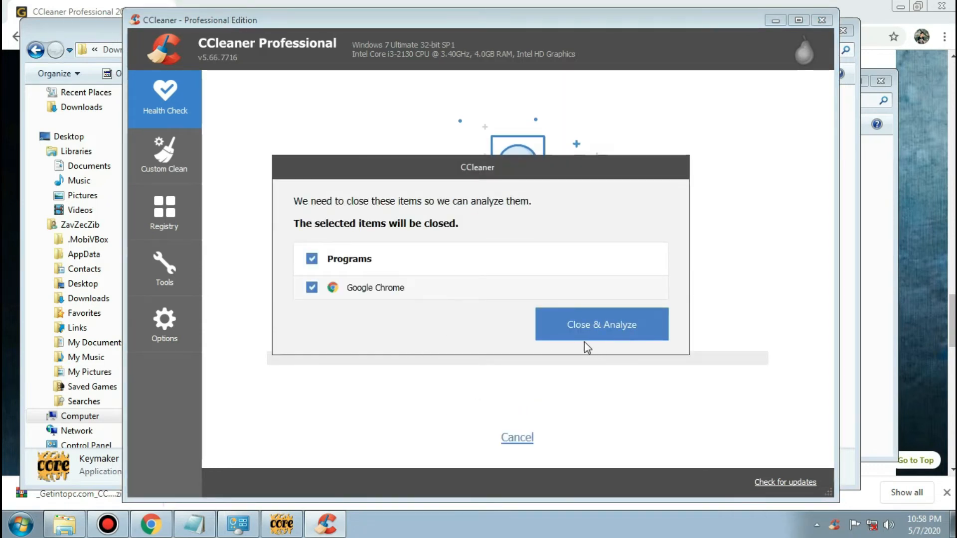
{"action": "left_click", "coordinate": [583, 329]}
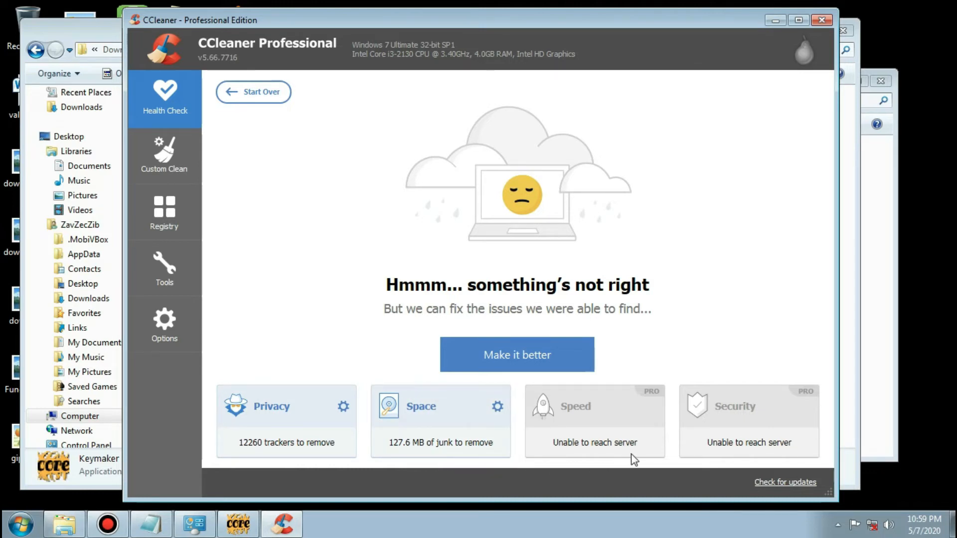
{"action": "left_click", "coordinate": [504, 361]}
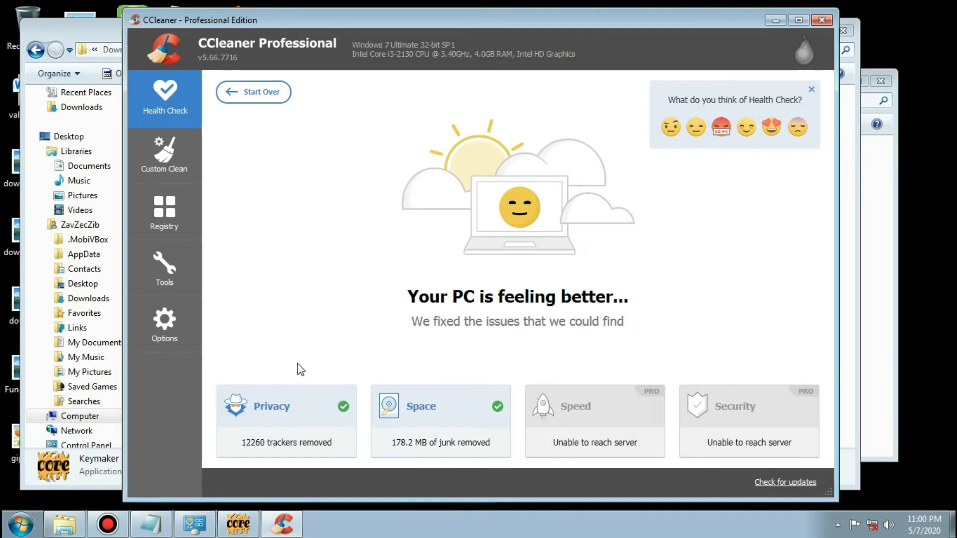
Analyze the Windows and Applications items in Custom Clean with their default selections.
{"action": "left_click", "coordinate": [179, 145]}
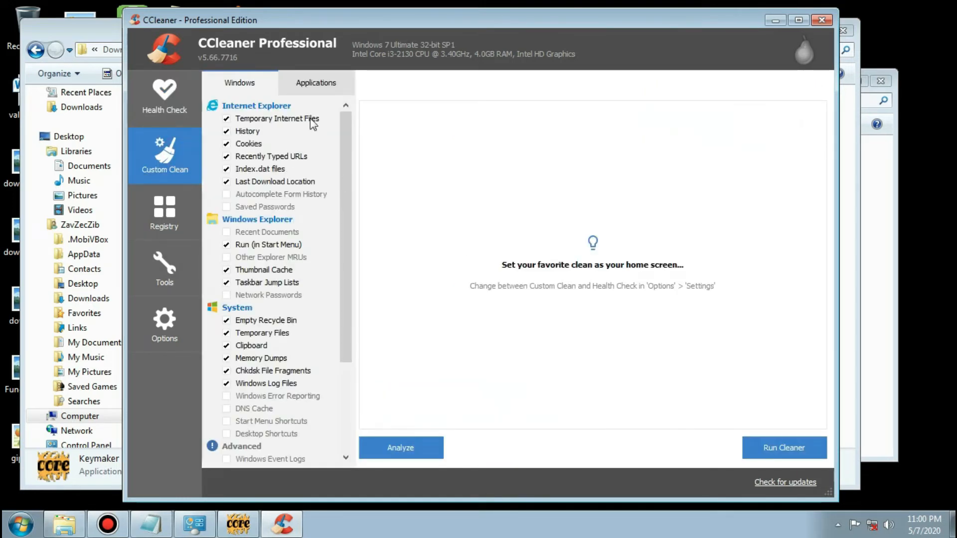
{"action": "left_click_drag", "start_coordinate": [342, 134], "coordinate": [338, 98]}
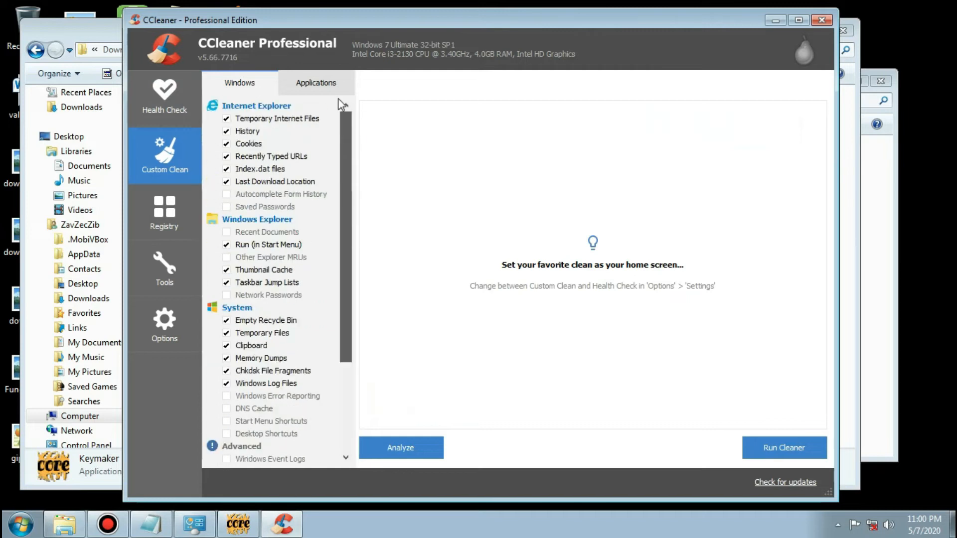
{"action": "left_click", "coordinate": [419, 441]}
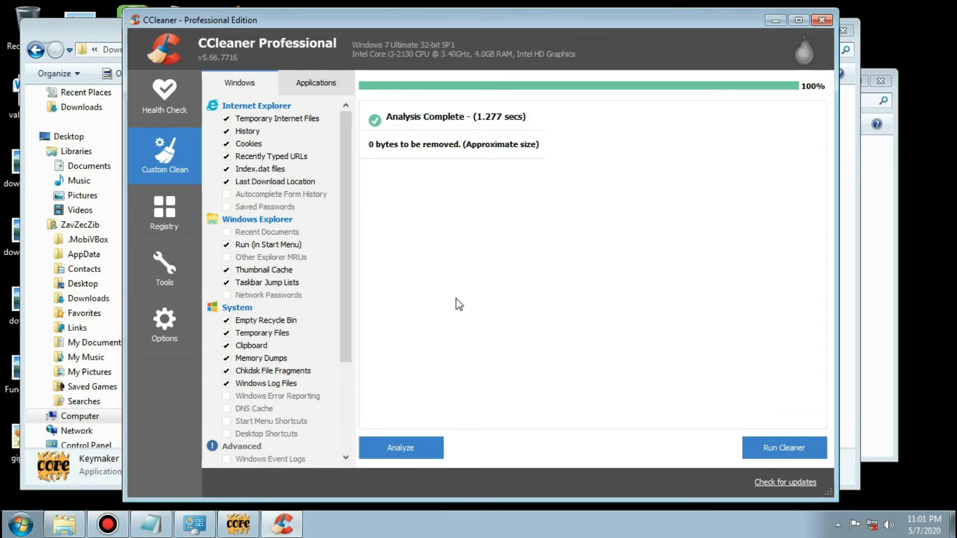
{"action": "left_click", "coordinate": [311, 85]}
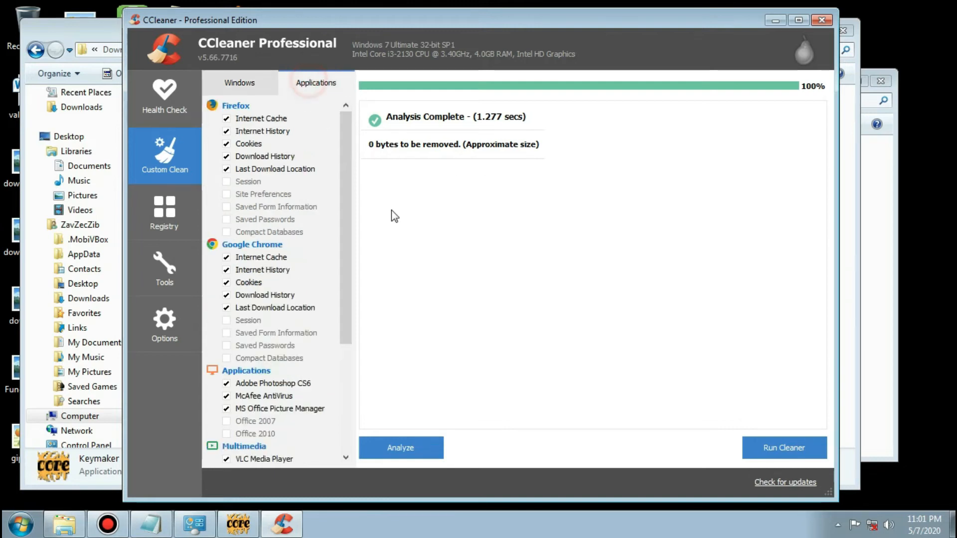
{"action": "left_click", "coordinate": [397, 454]}
Scan the registry, fix all selected issues without backing up the registry, and scan it again.
{"action": "left_click", "coordinate": [139, 202]}
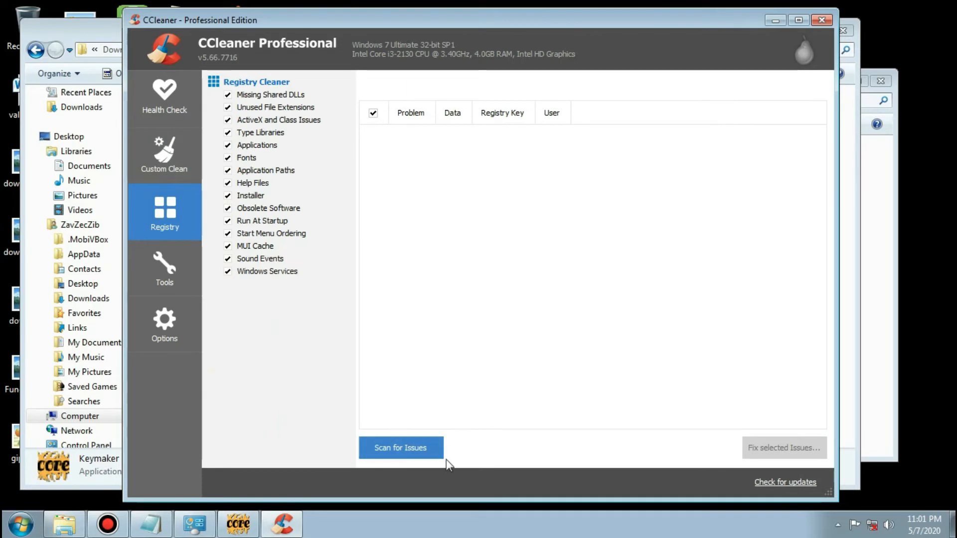
{"action": "left_click", "coordinate": [420, 449]}
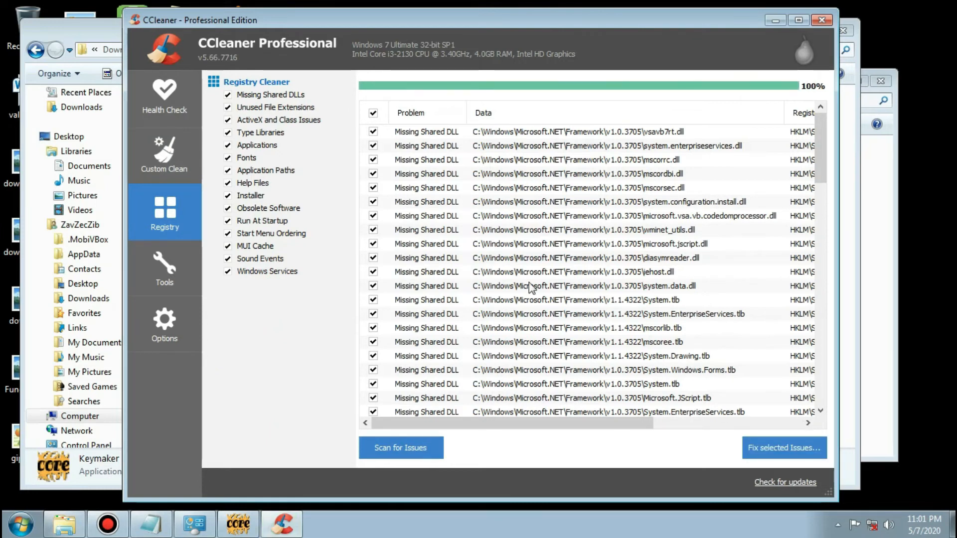
{"action": "left_click", "coordinate": [777, 449]}
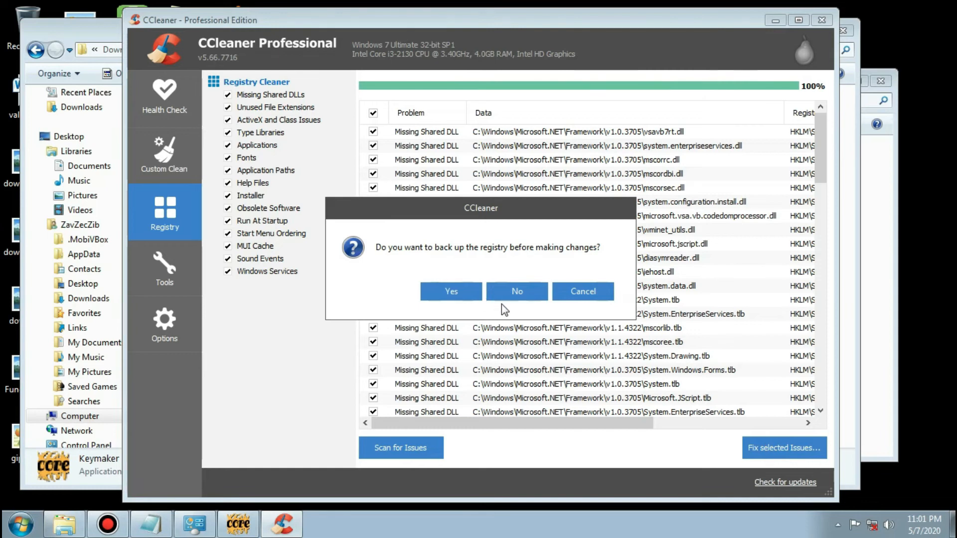
{"action": "left_click", "coordinate": [490, 297]}
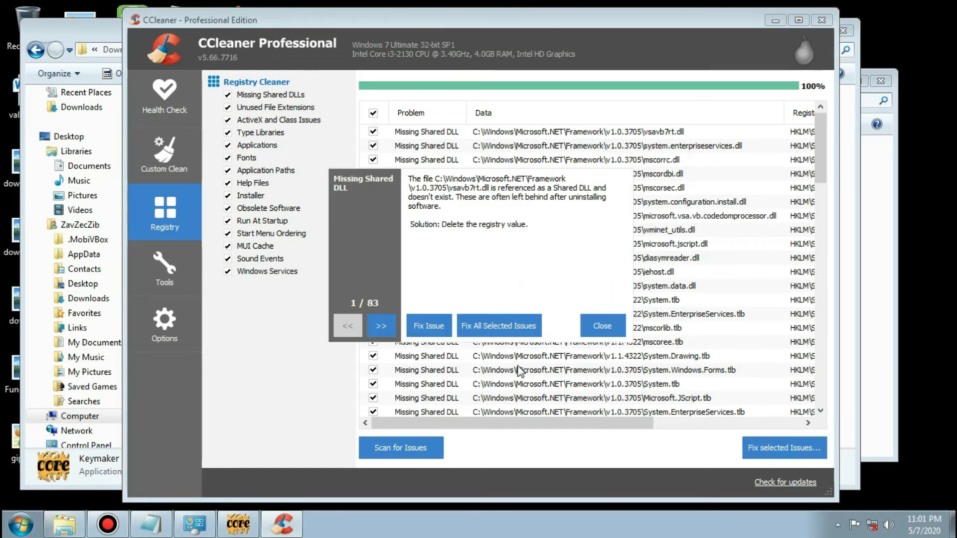
{"action": "left_click", "coordinate": [489, 325]}
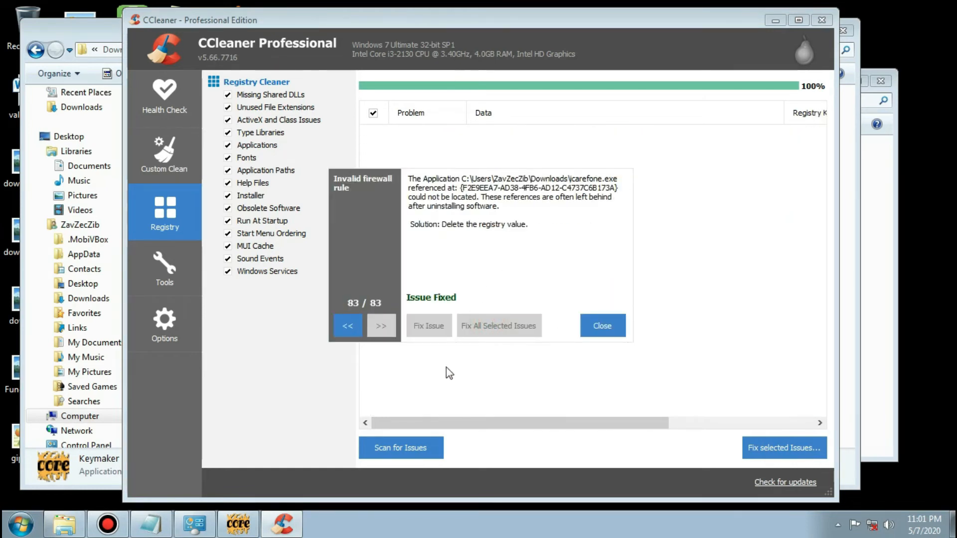
{"action": "left_click", "coordinate": [601, 327]}
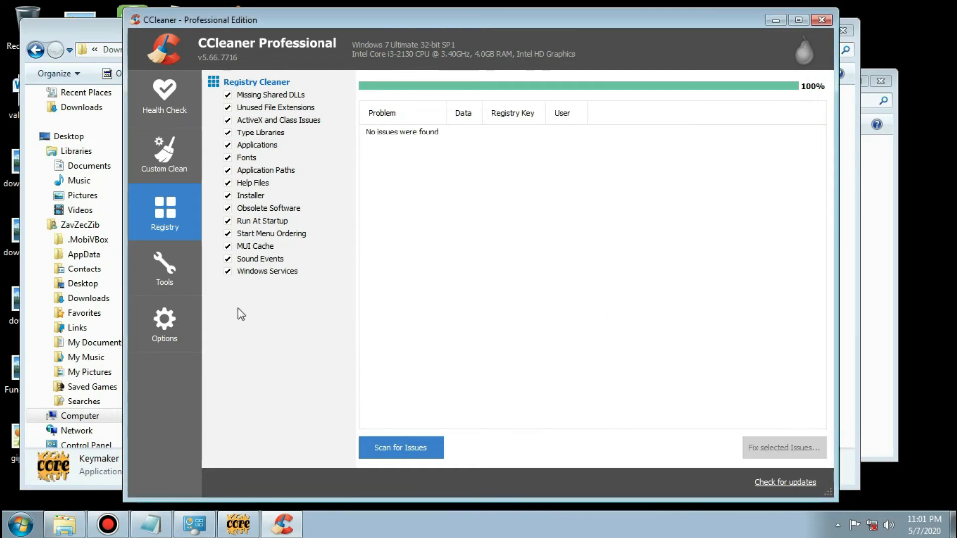
{"action": "left_click", "coordinate": [386, 448]}
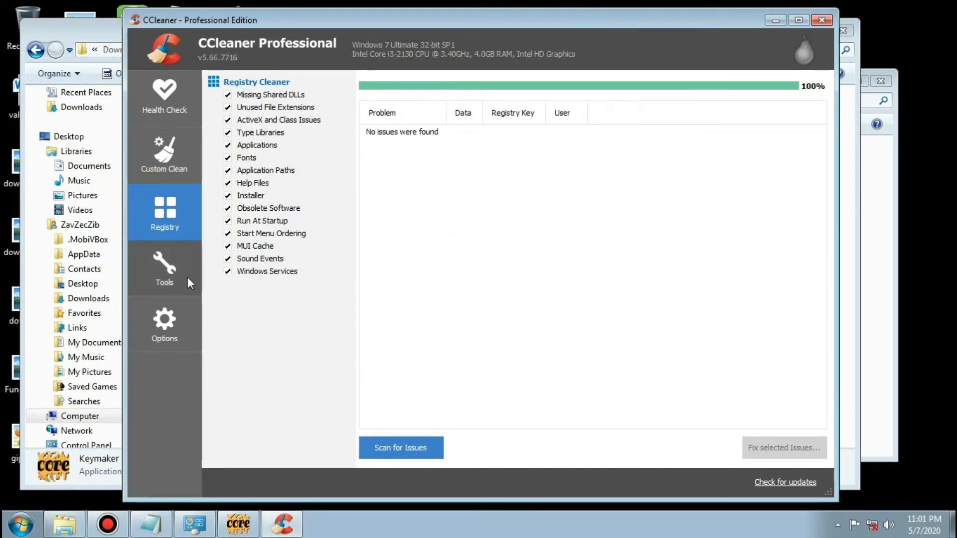
Delete the OneNote Linked Notes, Research and Send to OneNote extensions from the Internet Explorer browser plugins.
{"action": "left_click", "coordinate": [169, 272]}
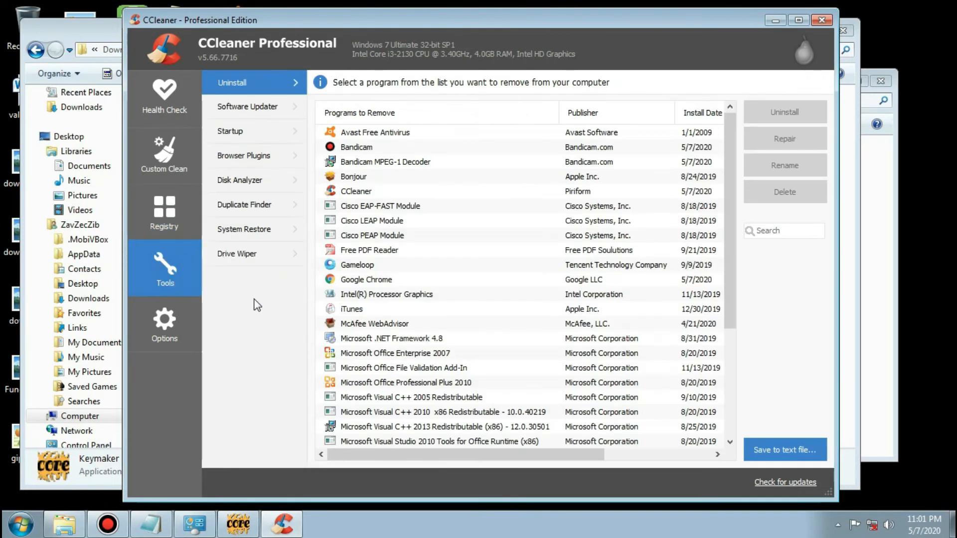
{"action": "left_click", "coordinate": [240, 157]}
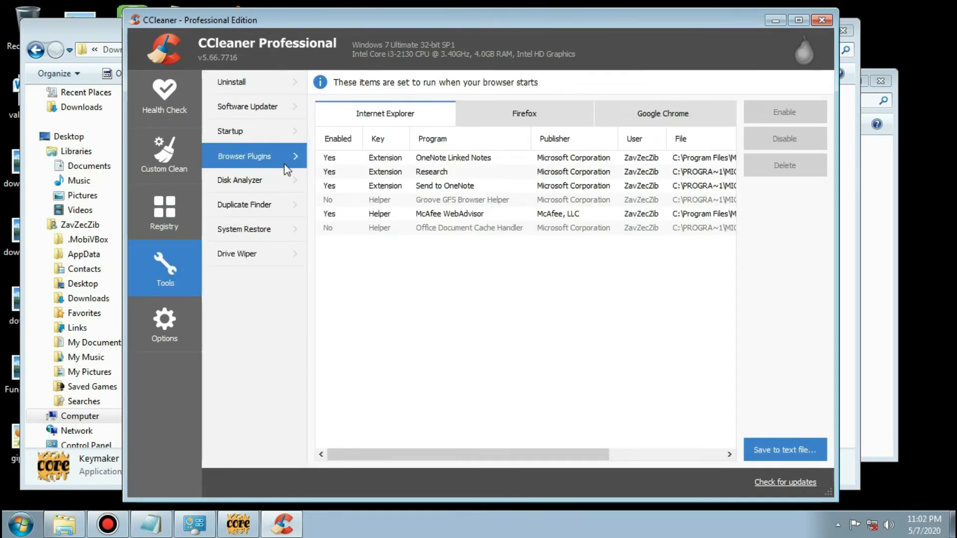
{"action": "left_click", "coordinate": [421, 160]}
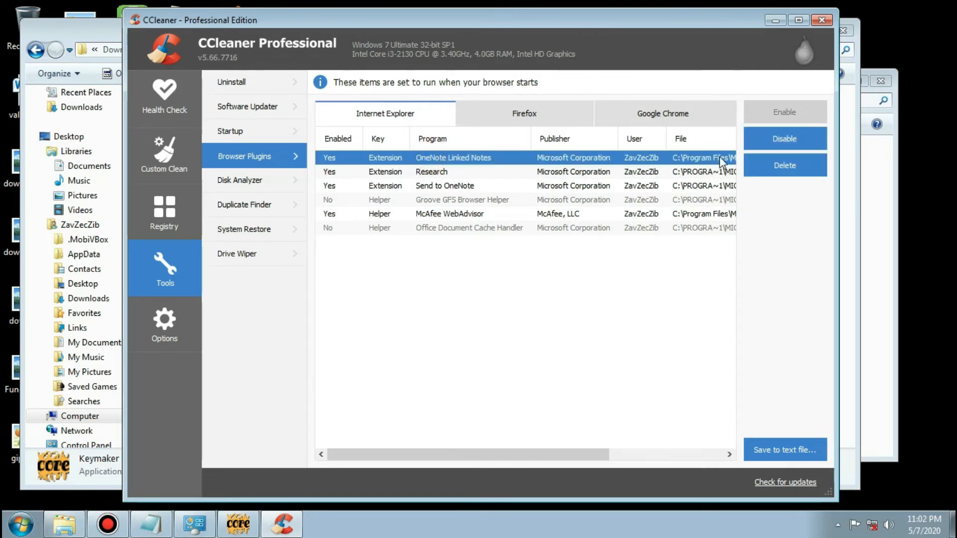
{"action": "left_click", "coordinate": [772, 162]}
{"action": "left_click", "coordinate": [513, 298]}
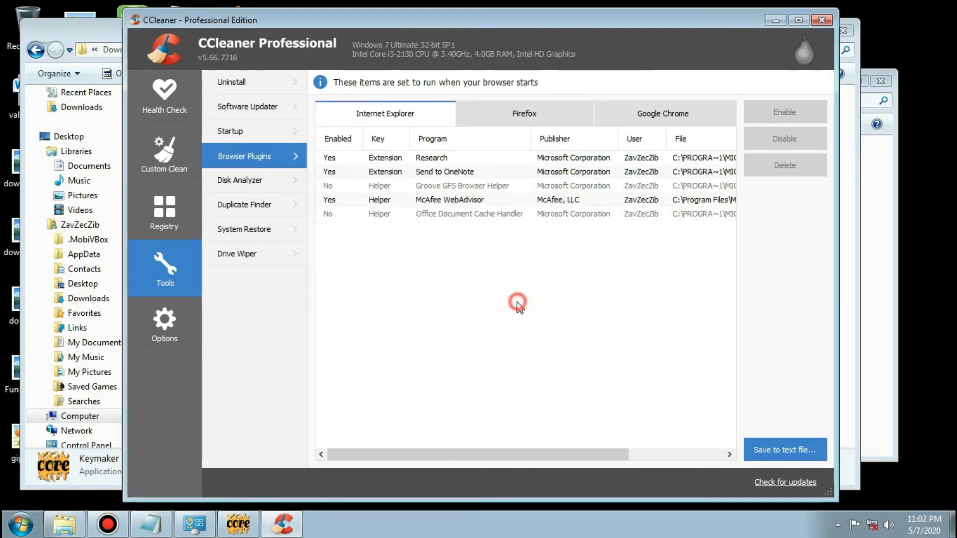
{"action": "left_click", "coordinate": [433, 157]}
{"action": "left_click", "coordinate": [785, 172]}
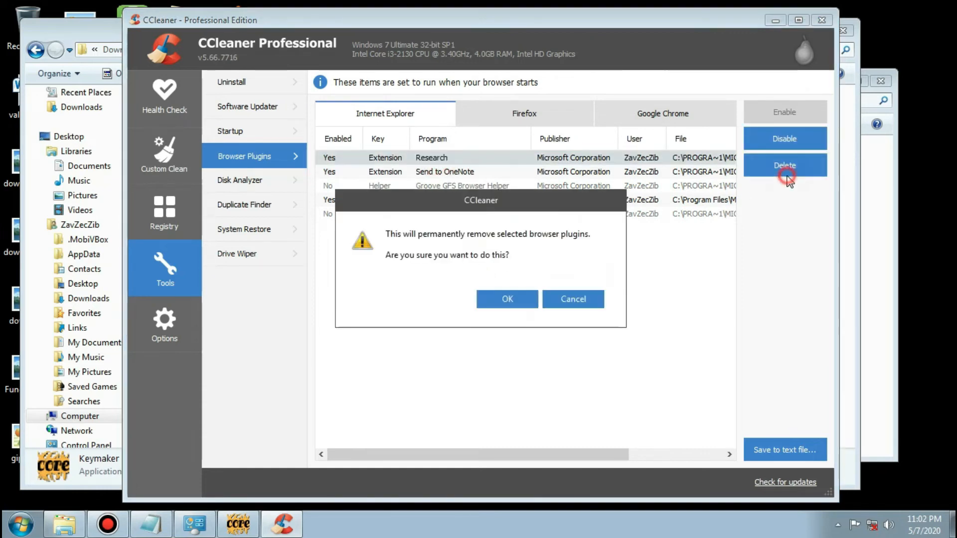
{"action": "left_click", "coordinate": [506, 301]}
{"action": "left_click", "coordinate": [460, 161]}
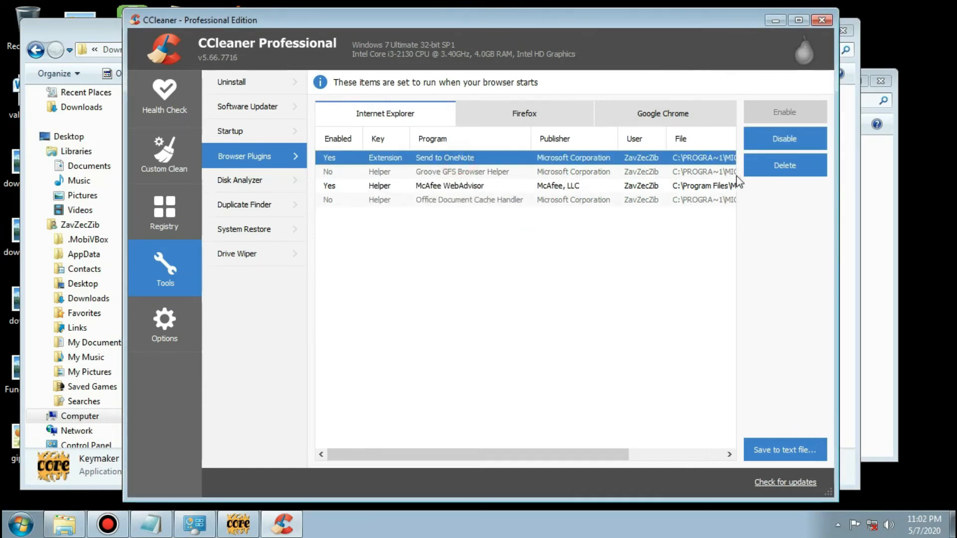
{"action": "left_click", "coordinate": [770, 166]}
{"action": "left_click", "coordinate": [514, 301]}
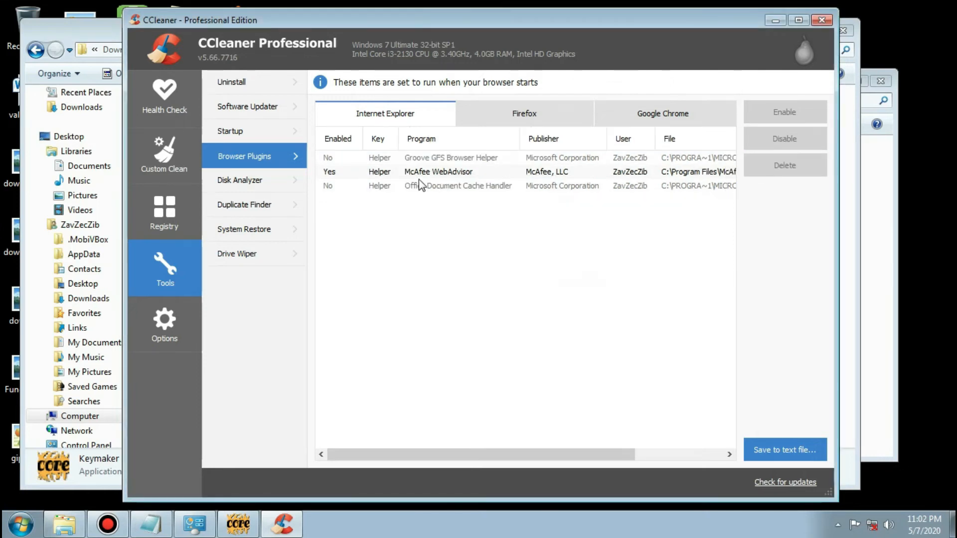
Delete the Groove GFS Browser Helper, McAfee WebAdvisor and Office Document Cache Handler plugins from Internet Explorer.
{"action": "left_click", "coordinate": [429, 158]}
{"action": "left_click", "coordinate": [772, 169]}
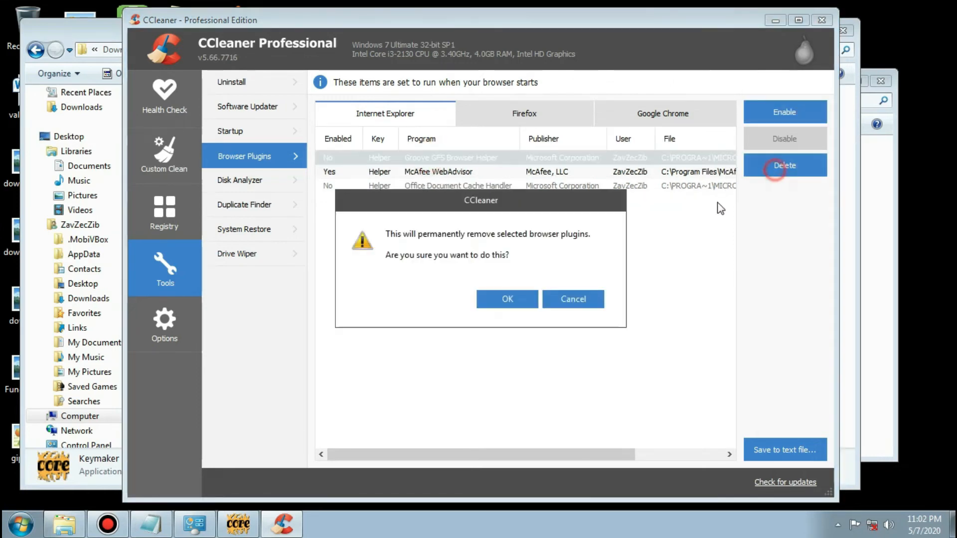
{"action": "left_click", "coordinate": [514, 299]}
{"action": "left_click", "coordinate": [462, 157]}
{"action": "left_click", "coordinate": [778, 167]}
{"action": "left_click", "coordinate": [514, 299]}
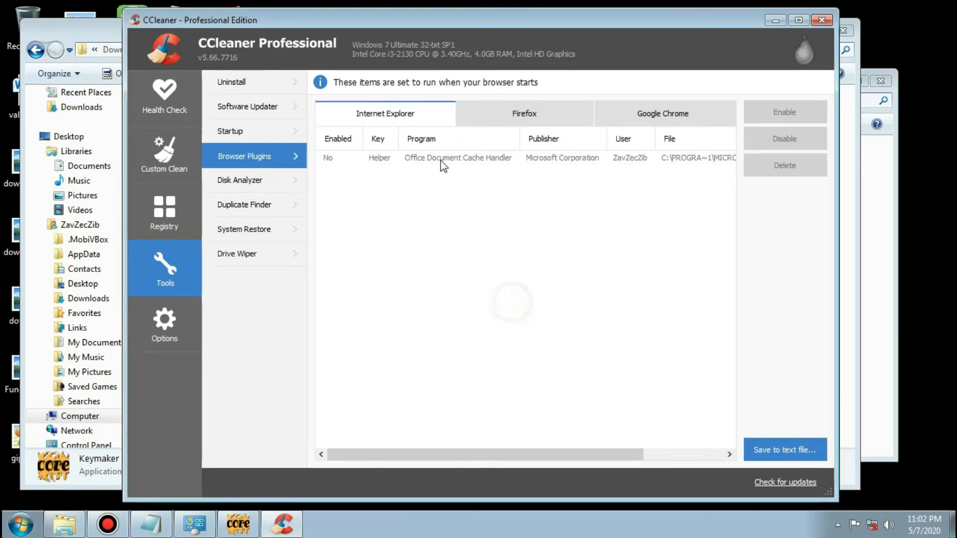
{"action": "left_click", "coordinate": [440, 158]}
{"action": "left_click", "coordinate": [778, 166]}
{"action": "left_click", "coordinate": [507, 300]}
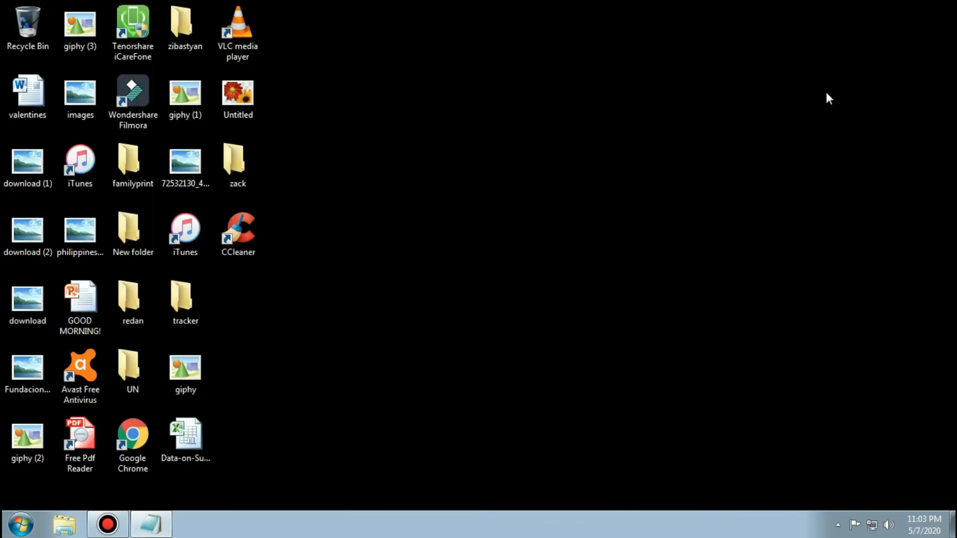
Refresh the desktop, then open the optimization folder under DSTC, Seminar11th, Seminar on the Seagate Backup Plus Drive (F:).
{"action": "right_click", "coordinate": [441, 129]}
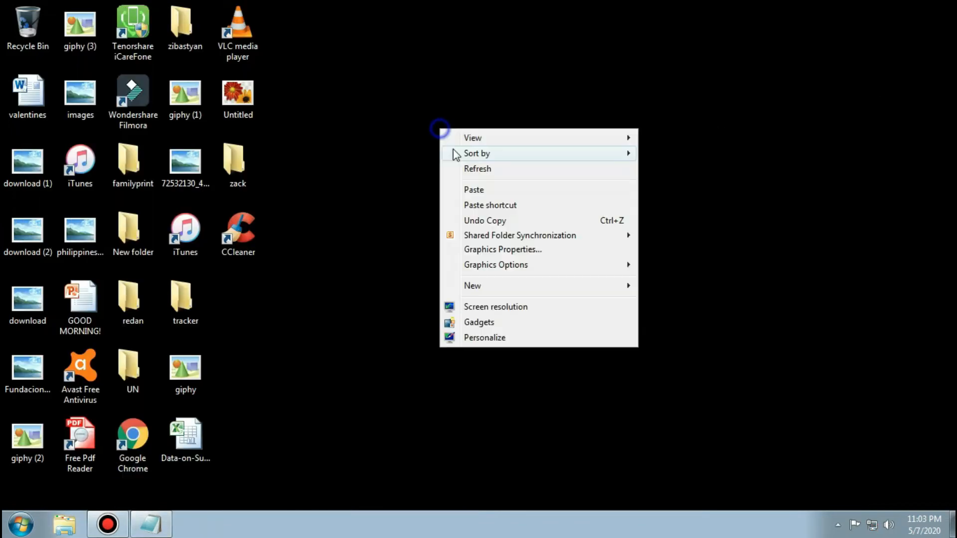
{"action": "left_click", "coordinate": [474, 170]}
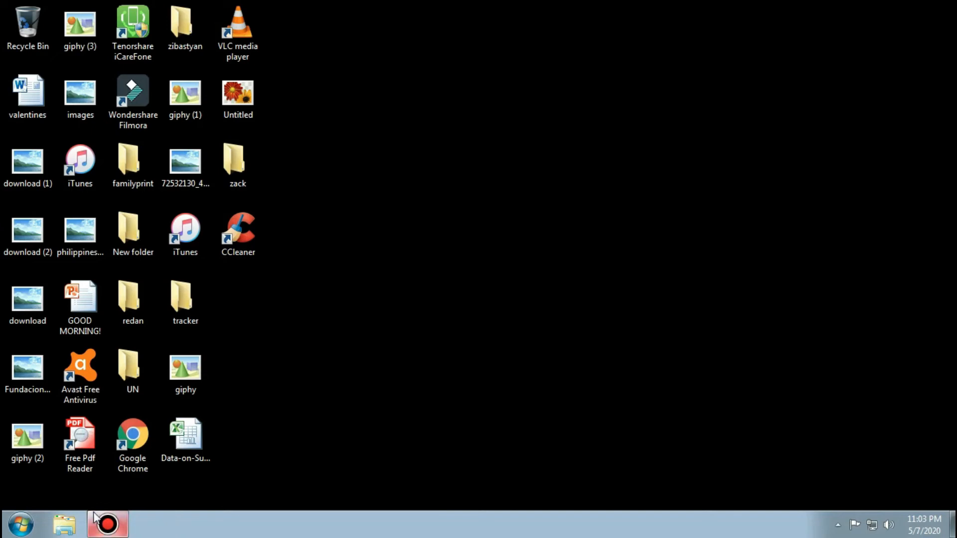
{"action": "left_click", "coordinate": [72, 524]}
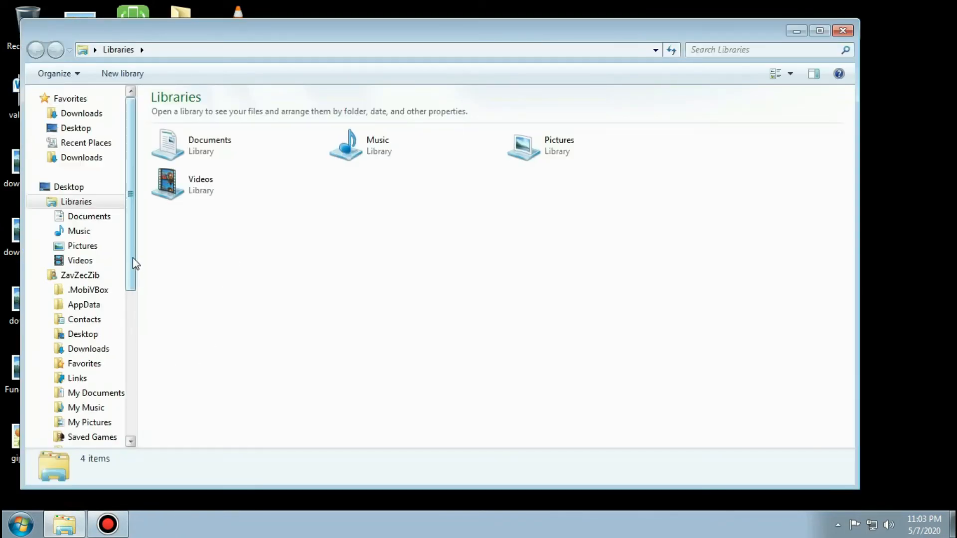
{"action": "left_click_drag", "start_coordinate": [130, 254], "coordinate": [143, 316]}
{"action": "left_click", "coordinate": [91, 387]}
{"action": "left_click", "coordinate": [94, 401]}
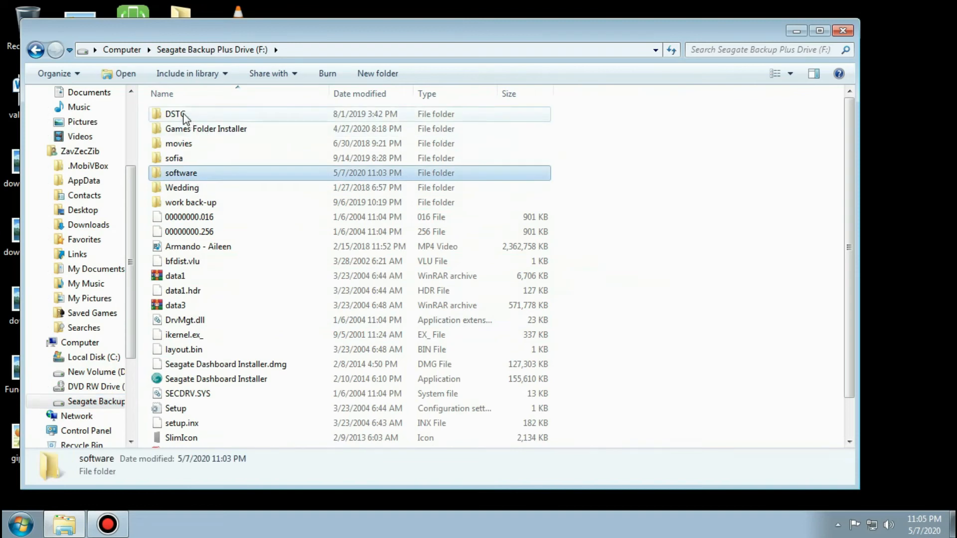
{"action": "double_click", "coordinate": [184, 115]}
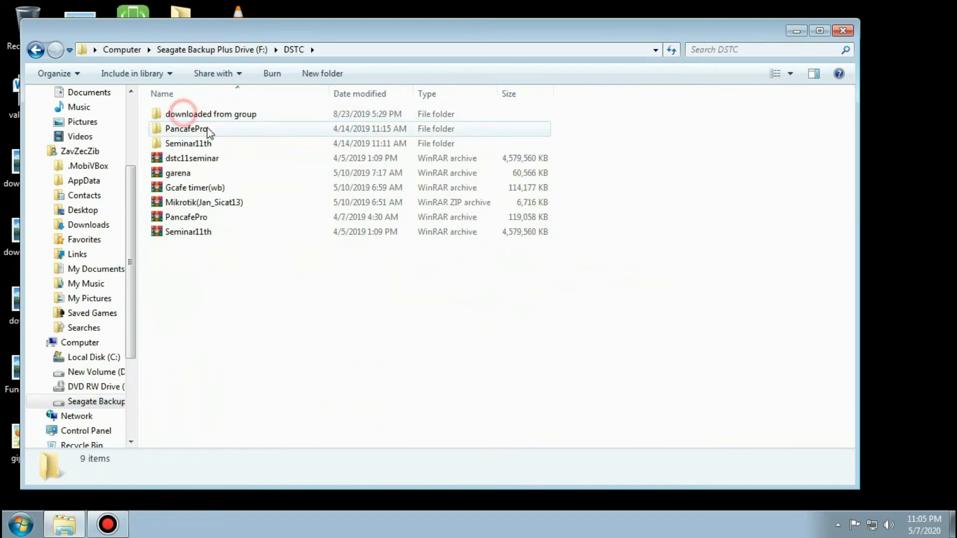
{"action": "double_click", "coordinate": [188, 145]}
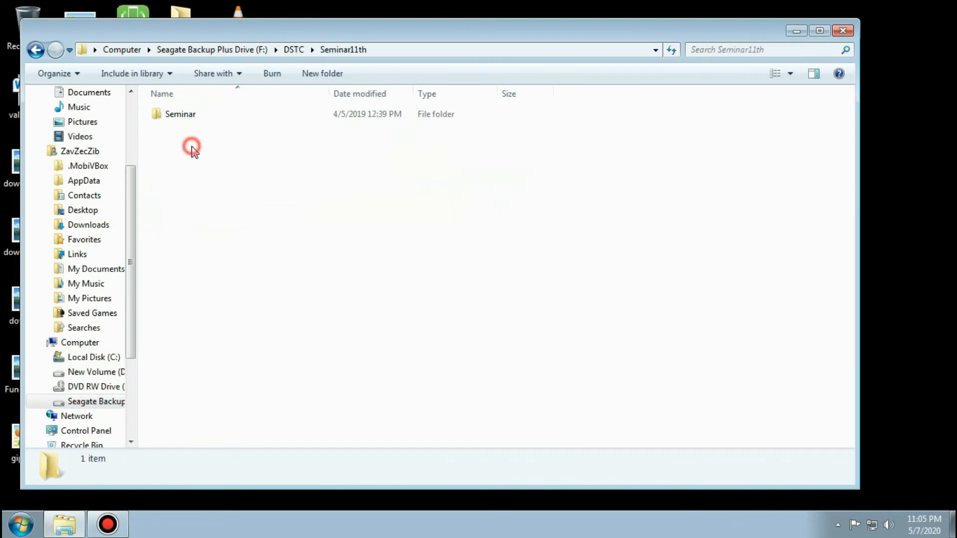
{"action": "double_click", "coordinate": [189, 120]}
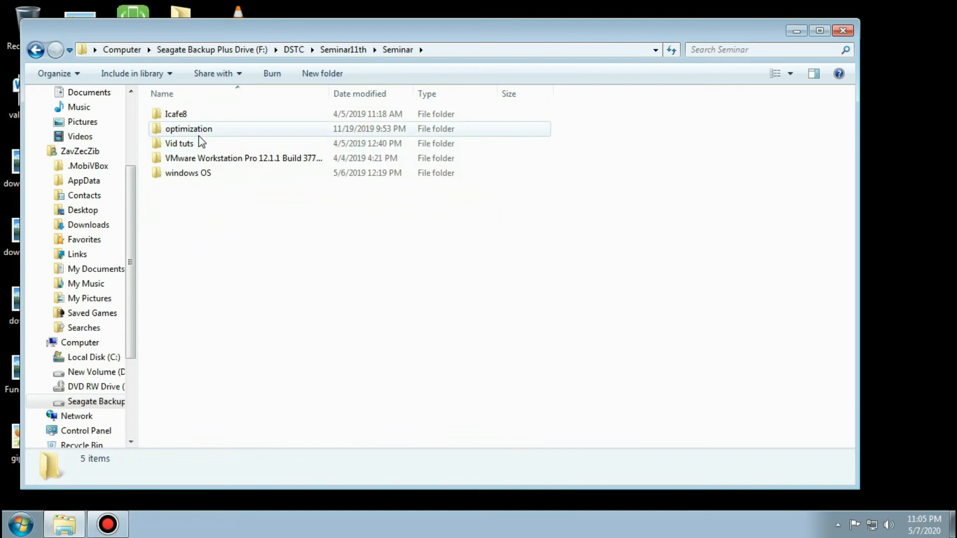
{"action": "left_click", "coordinate": [199, 130]}
{"action": "double_click", "coordinate": [199, 131]}
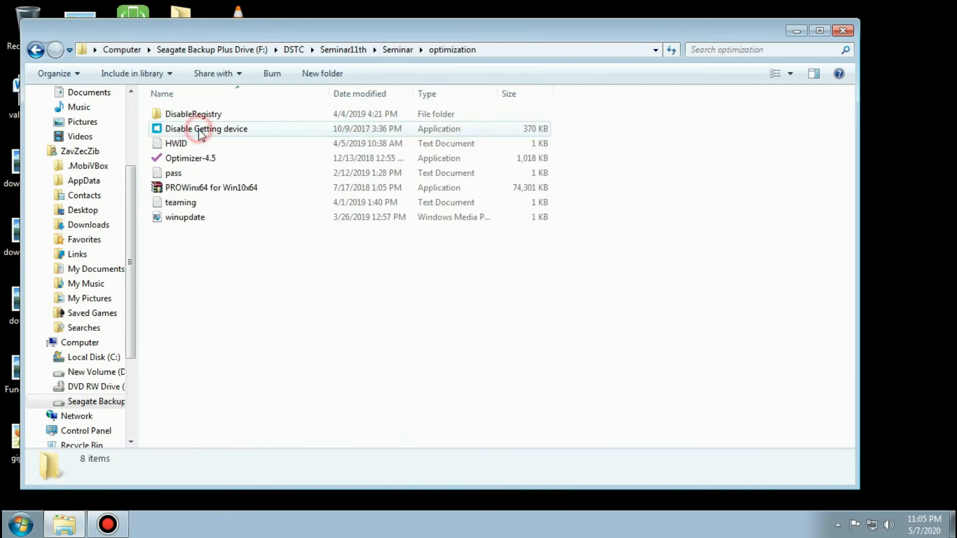
Run Optimizer-4.5 from the optimization folder as administrator.
{"action": "left_click", "coordinate": [202, 164]}
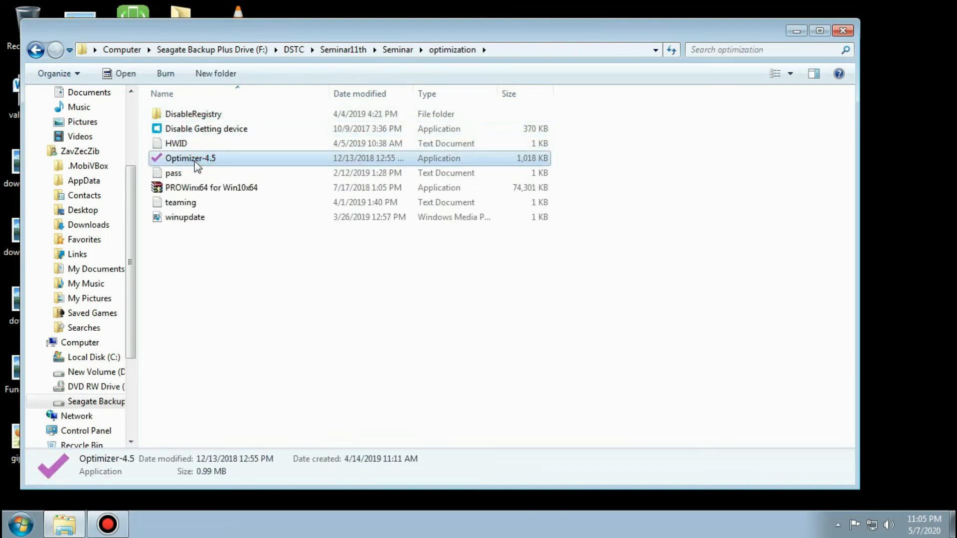
{"action": "right_click", "coordinate": [195, 161]}
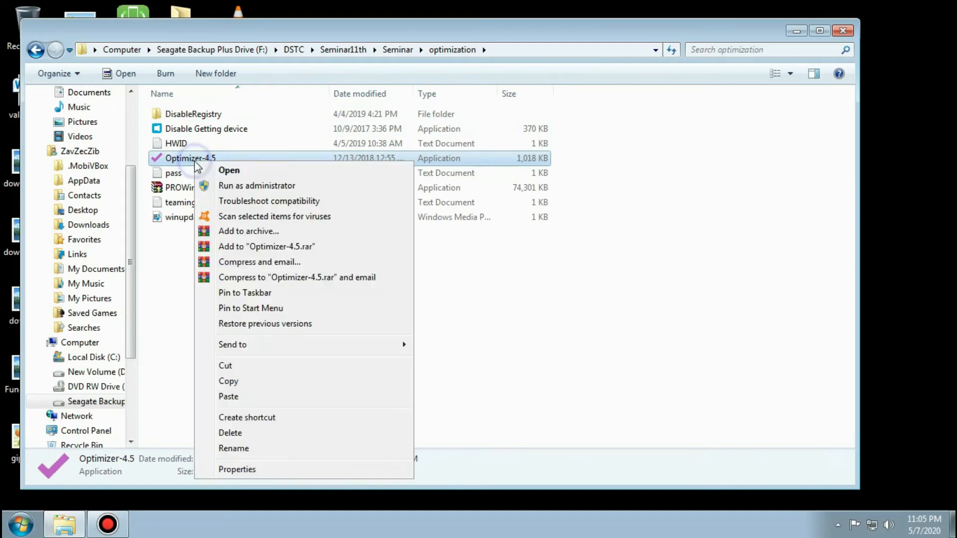
{"action": "left_click", "coordinate": [260, 186]}
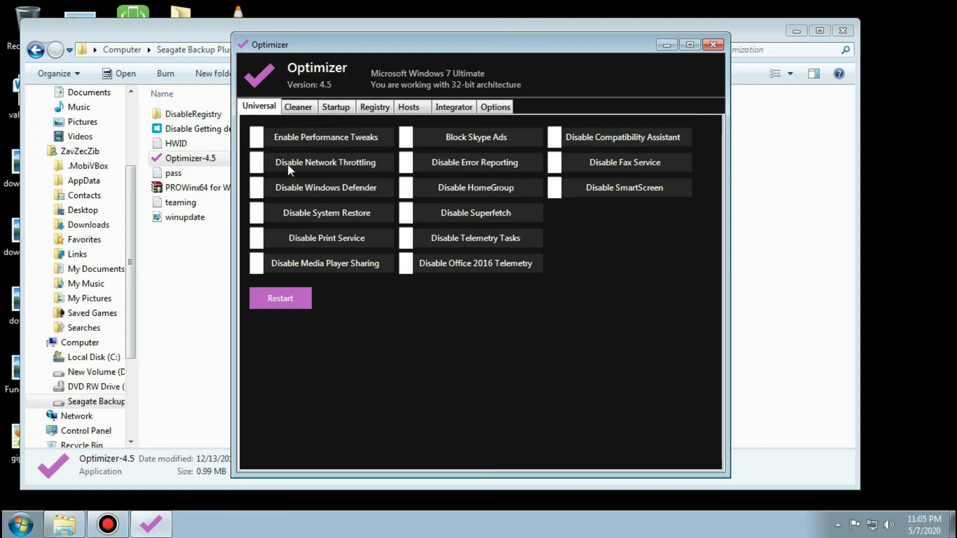
Enable Performance Tweaks, disable Network Throttling, Windows Defender, Media Player Sharing and Error Reporting, and block Skype Ads, leaving the Disable System Restore switch off.
{"action": "left_click", "coordinate": [263, 139]}
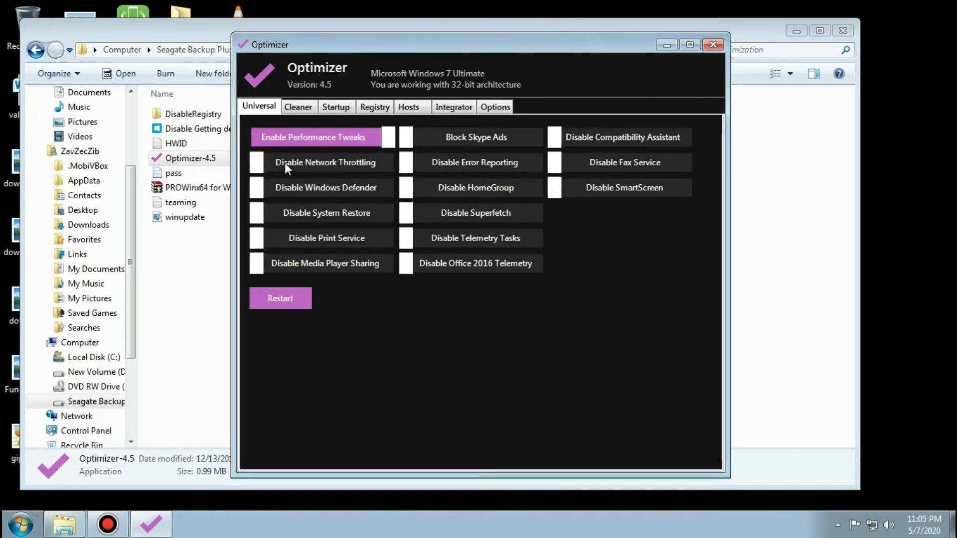
{"action": "left_click", "coordinate": [286, 162]}
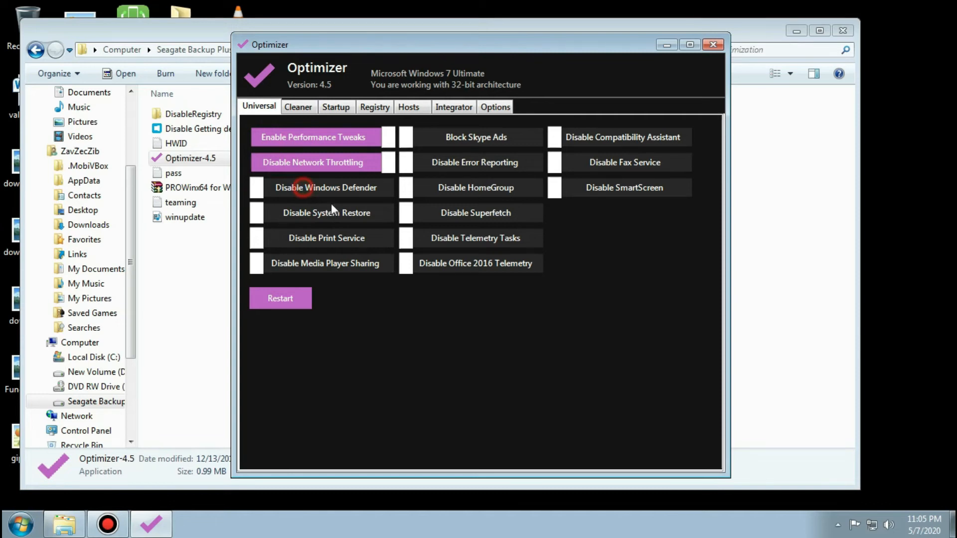
{"action": "left_click", "coordinate": [298, 197]}
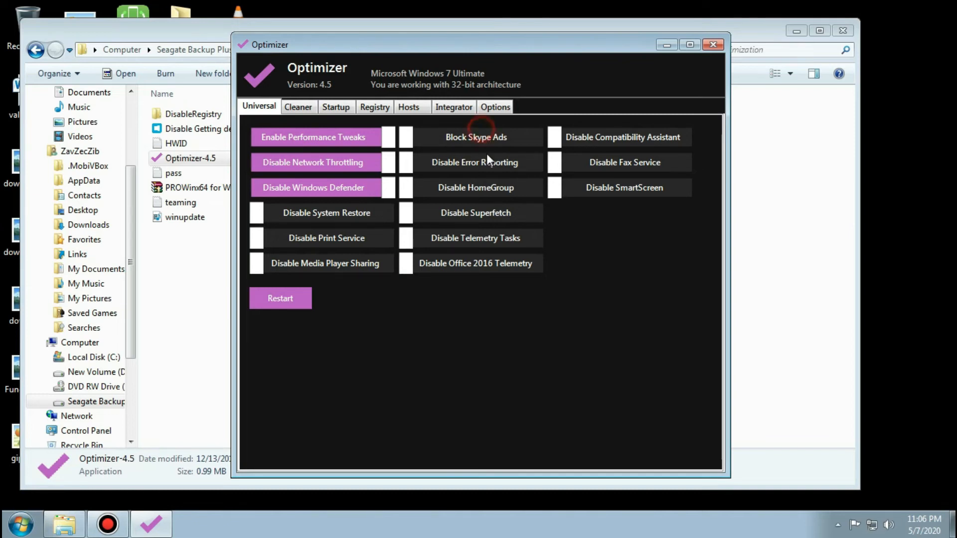
{"action": "left_click", "coordinate": [476, 167]}
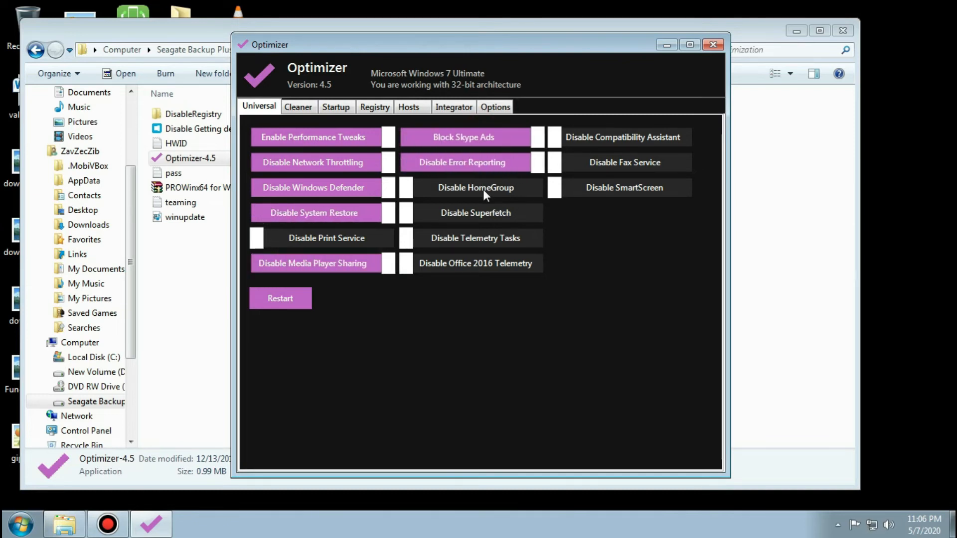
{"action": "left_click", "coordinate": [328, 213]}
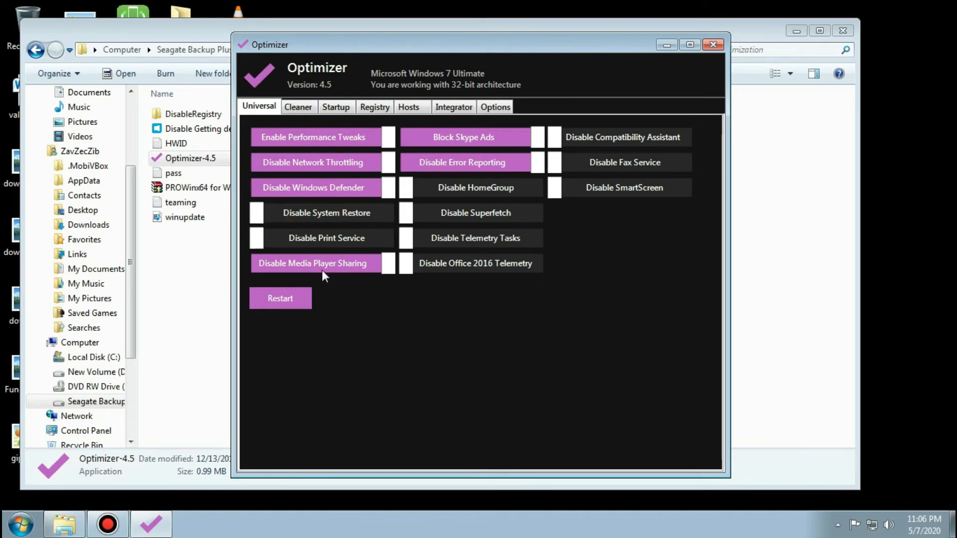
Disable HomeGroup, Superfetch, Telemetry Tasks, Office 2016 Telemetry, Compatibility Assistant, Fax Service and SmartScreen in the universal tweaks.
{"action": "left_click", "coordinate": [489, 187]}
{"action": "left_click", "coordinate": [464, 218]}
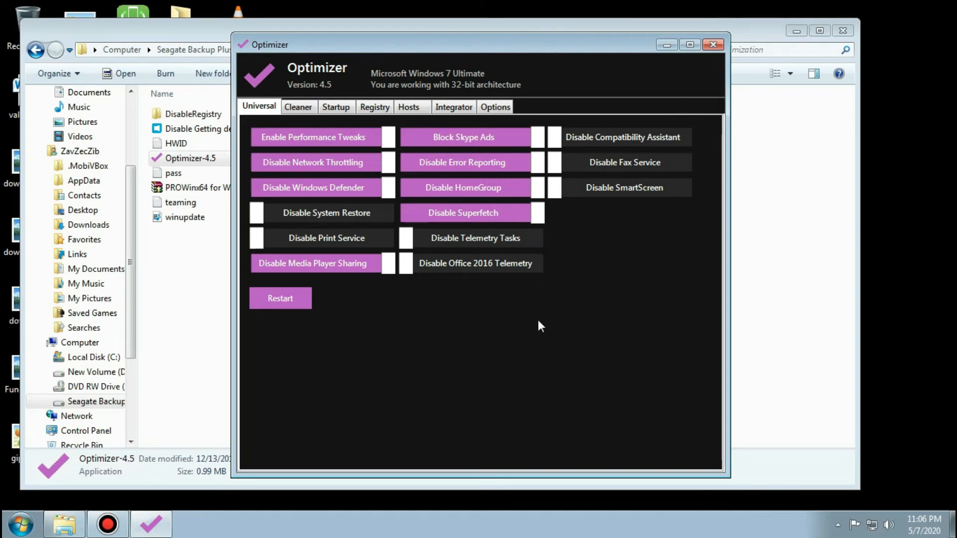
{"action": "left_click", "coordinate": [608, 137]}
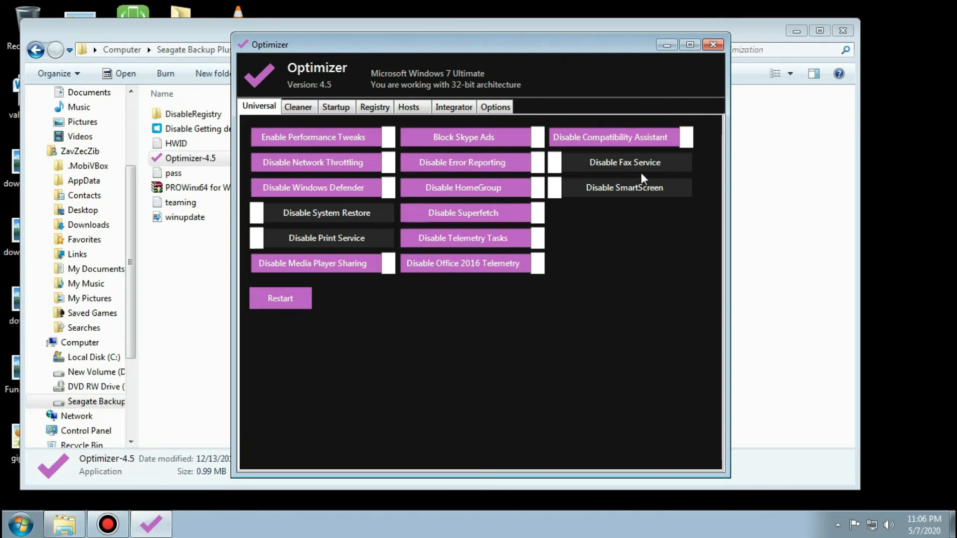
{"action": "left_click", "coordinate": [638, 165]}
{"action": "left_click", "coordinate": [629, 187]}
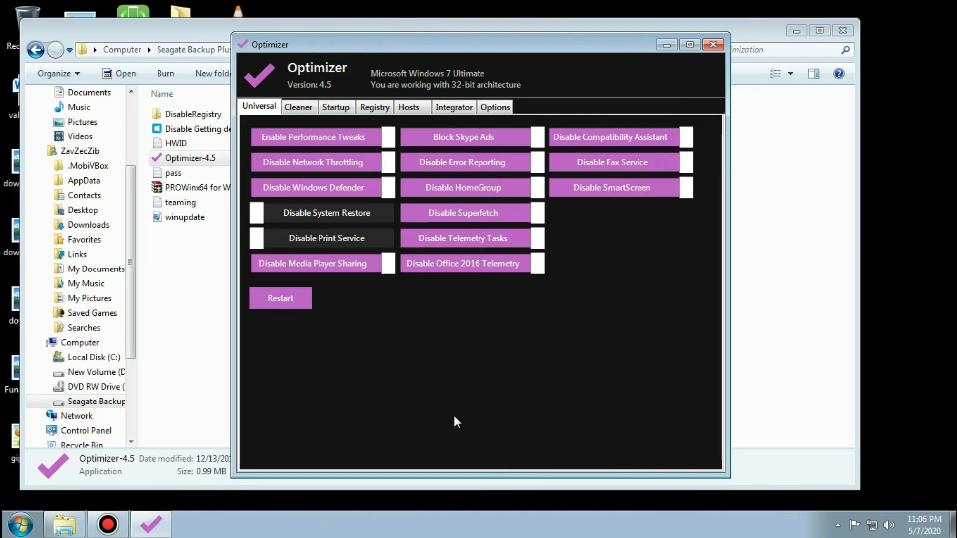
Clean the system drive with all cleanup items selected, and remove CCleaner Smart Cleaning from the startup items.
{"action": "left_click", "coordinate": [302, 106]}
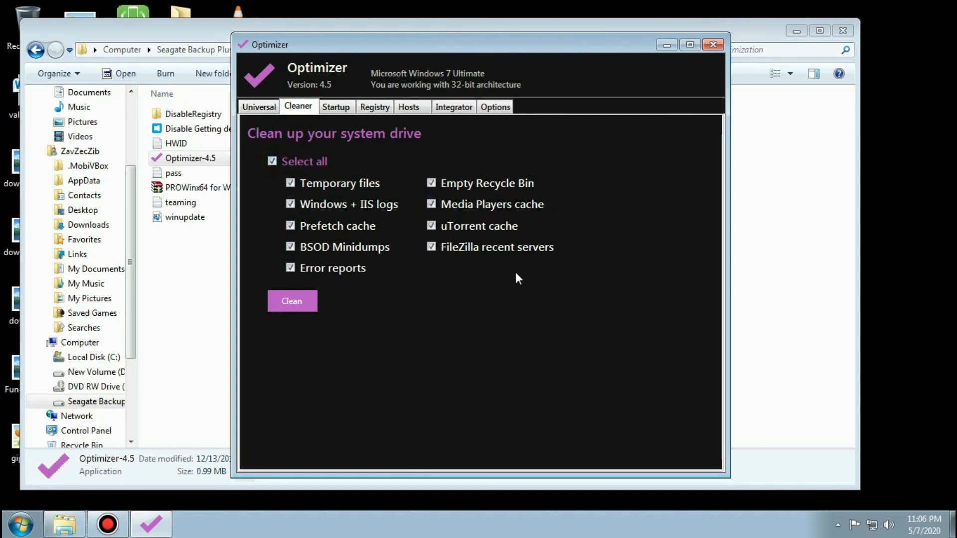
{"action": "left_click", "coordinate": [289, 301]}
{"action": "left_click", "coordinate": [333, 107]}
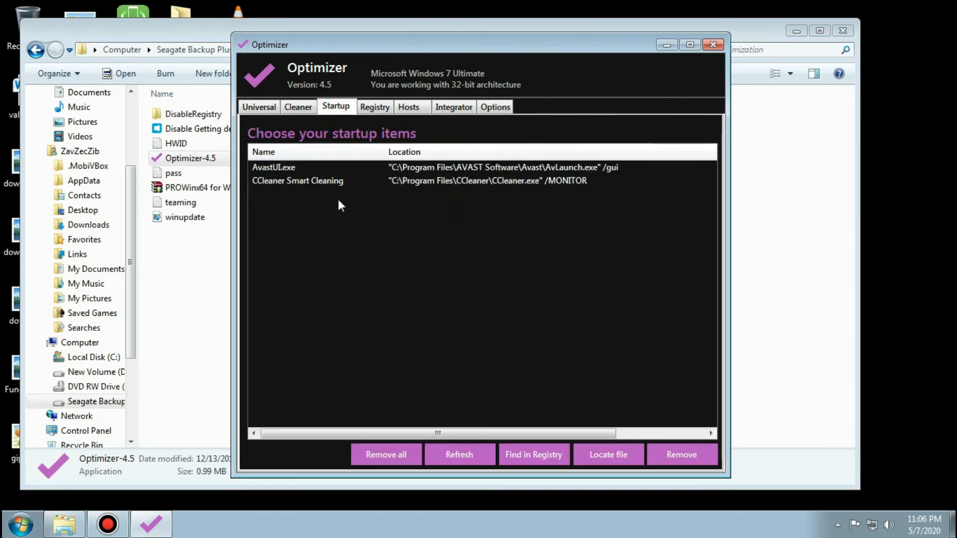
{"action": "left_click", "coordinate": [304, 181]}
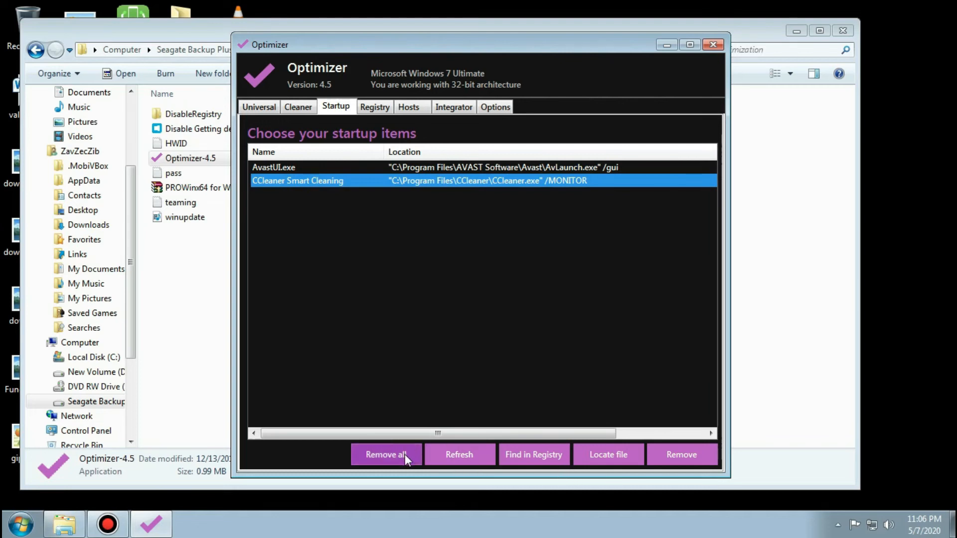
{"action": "left_click", "coordinate": [663, 455]}
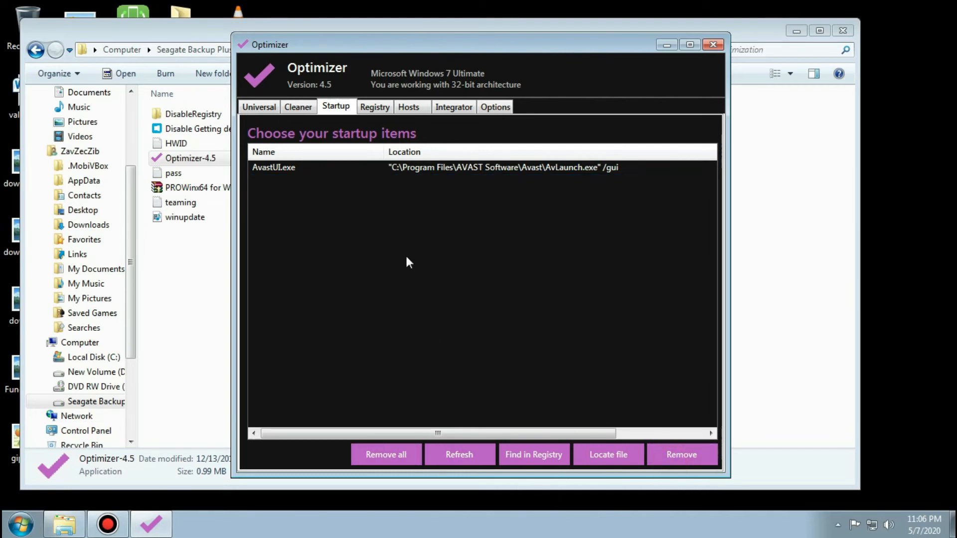
Fix all common registry issues except Windows Firewall, including the explorer.exe restart to apply changes.
{"action": "left_click", "coordinate": [373, 110]}
{"action": "left_click", "coordinate": [272, 161]}
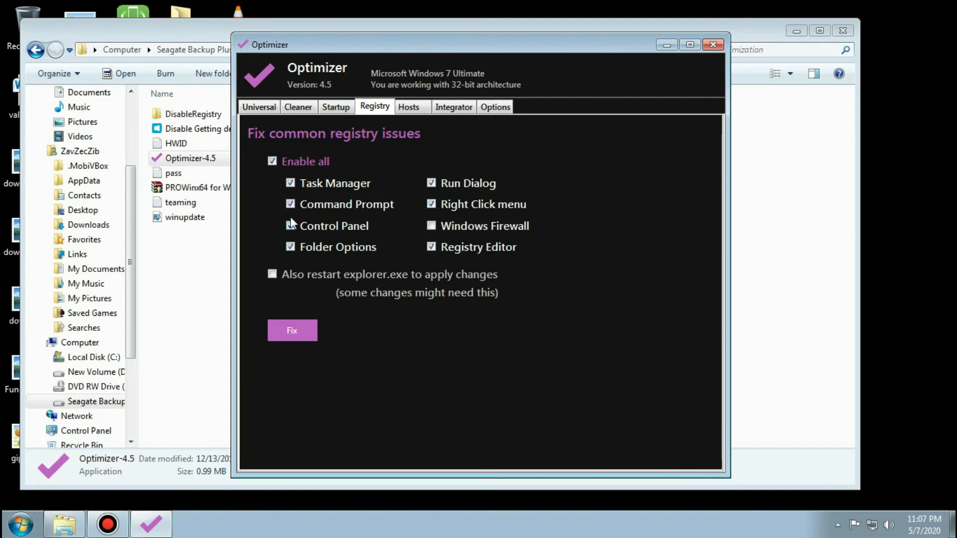
{"action": "left_click", "coordinate": [299, 331]}
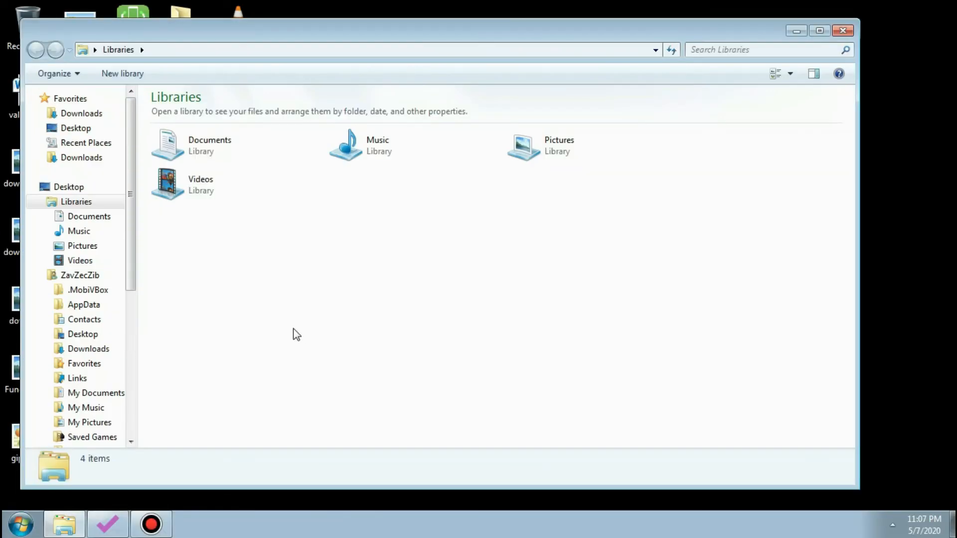
Return to Optimizer and restart the computer to apply the universal tweaks.
{"action": "left_click", "coordinate": [107, 523]}
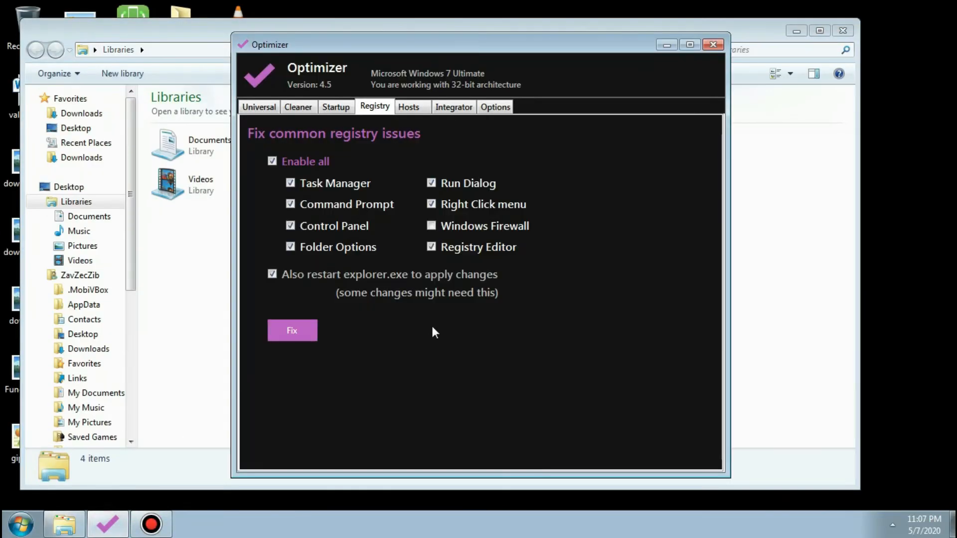
{"action": "left_click", "coordinate": [269, 299]}
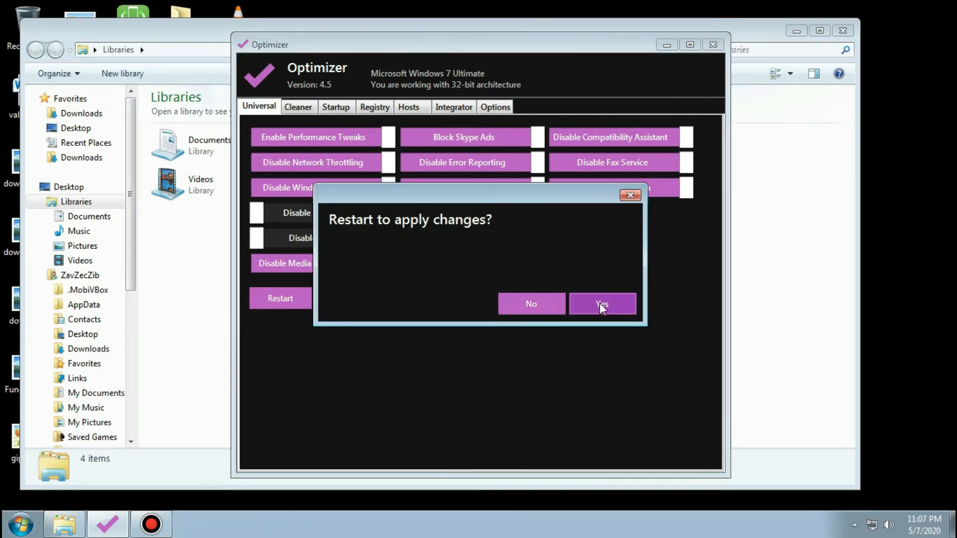
{"action": "left_click", "coordinate": [599, 303]}
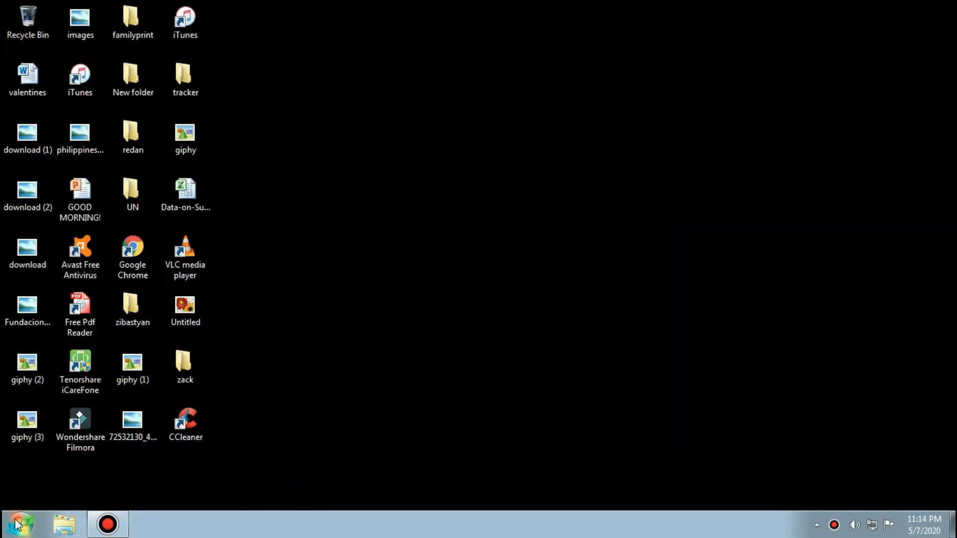
Open the dialog for turning Windows features on or off from Programs and Features in the Control Panel.
{"action": "left_click", "coordinate": [18, 524]}
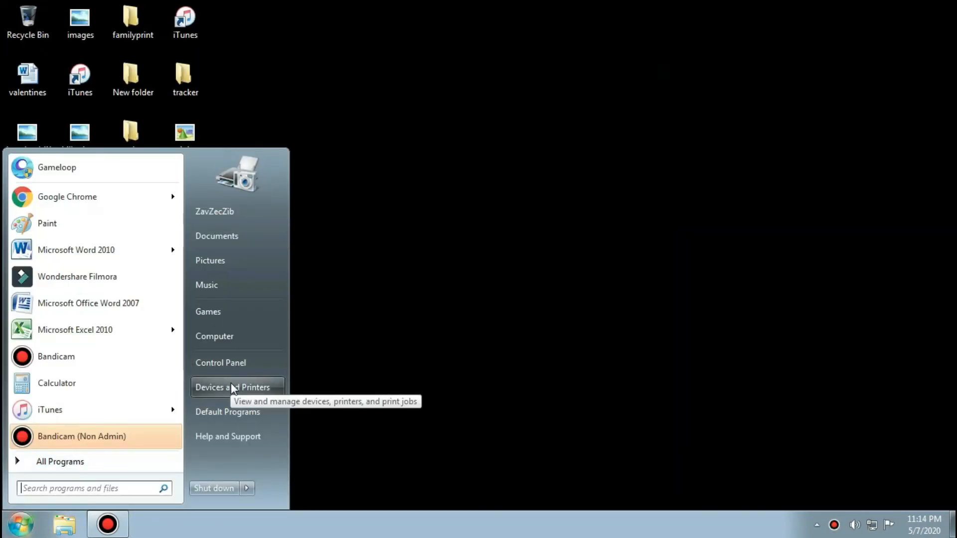
{"action": "left_click", "coordinate": [231, 368]}
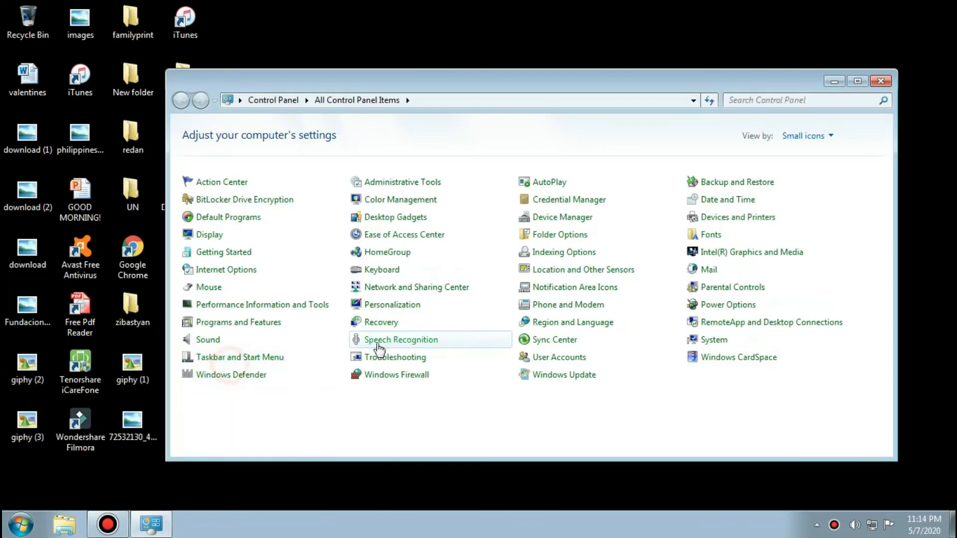
{"action": "left_click", "coordinate": [238, 323]}
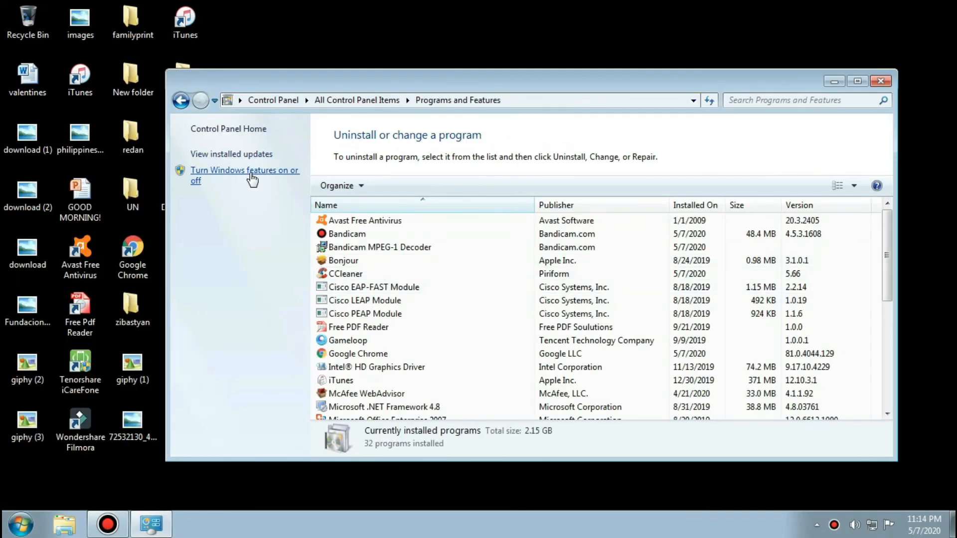
{"action": "left_click", "coordinate": [252, 174]}
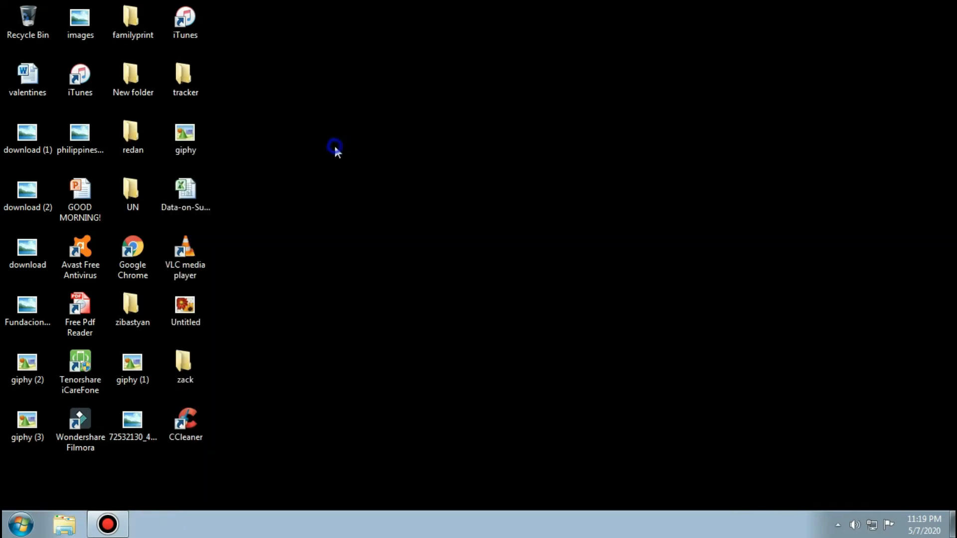
Open the software folder on the Seagate Backup Plus Drive (F:) in the file explorer.
{"action": "right_click", "coordinate": [334, 145]}
{"action": "left_click", "coordinate": [373, 181]}
{"action": "left_click", "coordinate": [64, 523]}
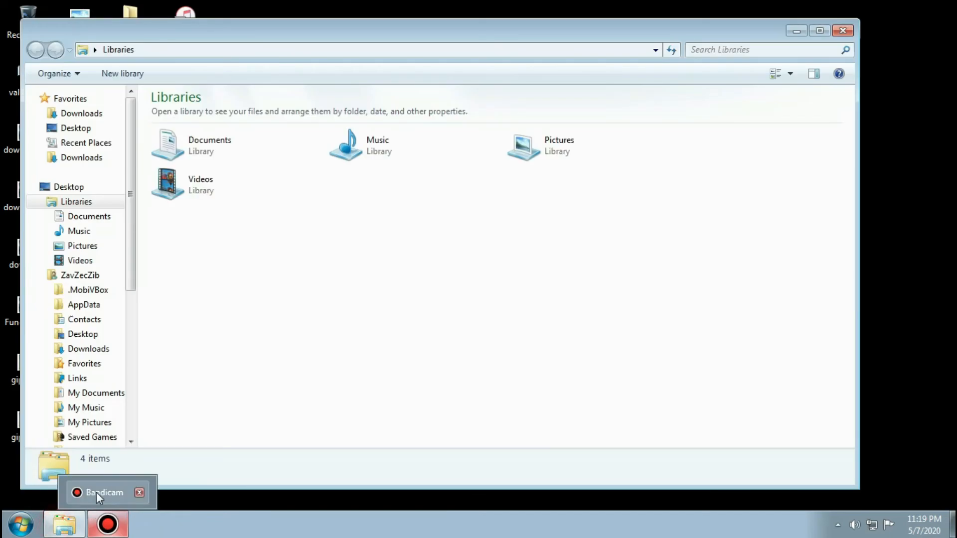
{"action": "left_click_drag", "start_coordinate": [128, 269], "coordinate": [149, 348]}
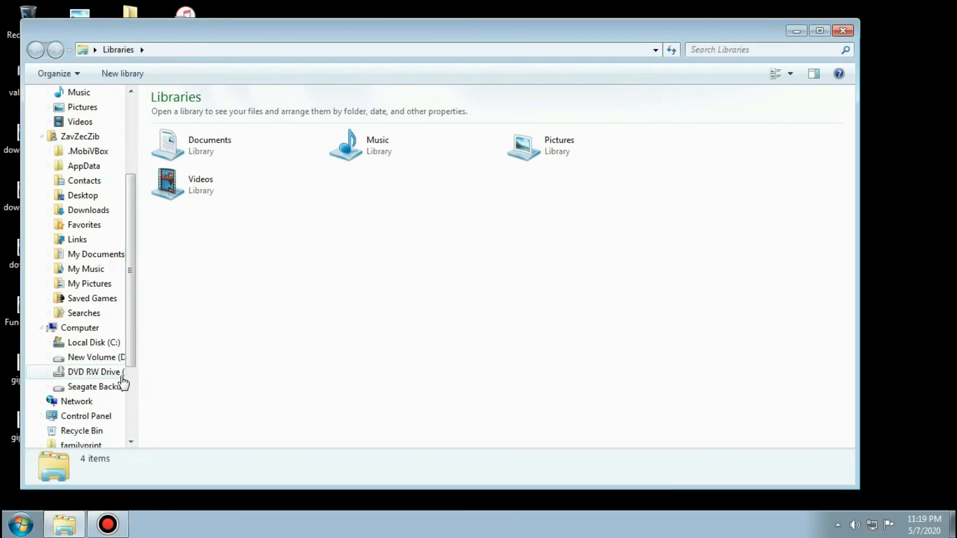
{"action": "left_click", "coordinate": [91, 388]}
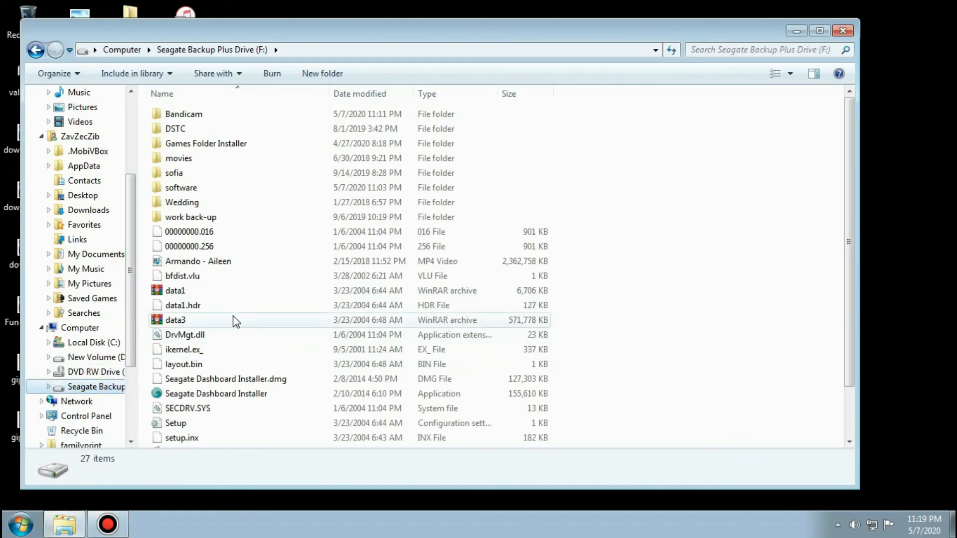
{"action": "left_click", "coordinate": [178, 187]}
{"action": "double_click", "coordinate": [179, 188]}
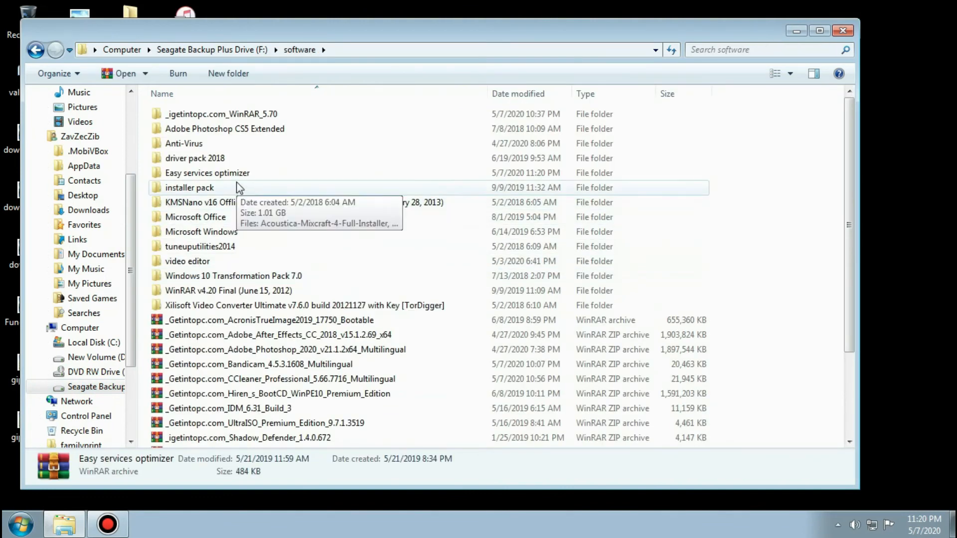
Open the Easy services optimizer folder, go into its Eso subfolder, and launch the eso application.
{"action": "left_click", "coordinate": [220, 174]}
{"action": "double_click", "coordinate": [220, 174]}
{"action": "left_click", "coordinate": [173, 114]}
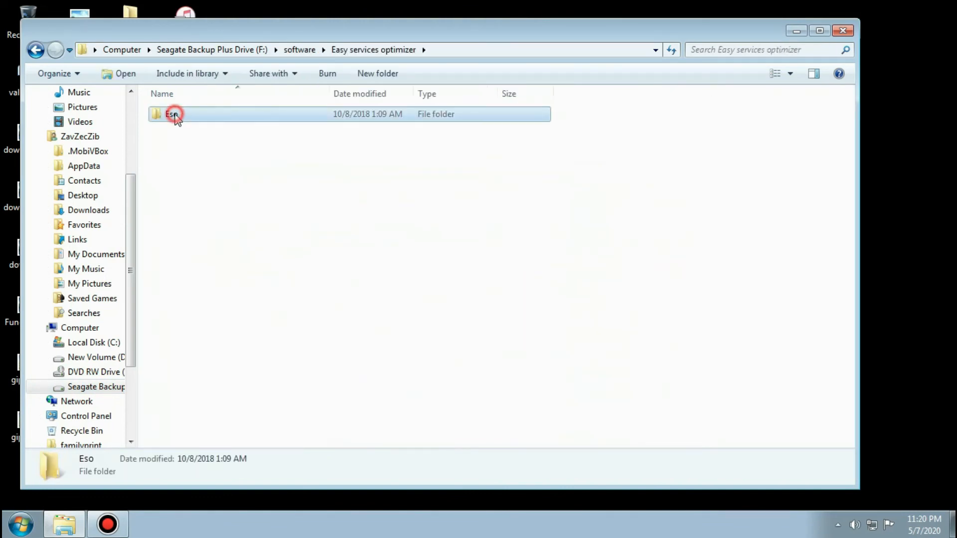
{"action": "double_click", "coordinate": [173, 113]}
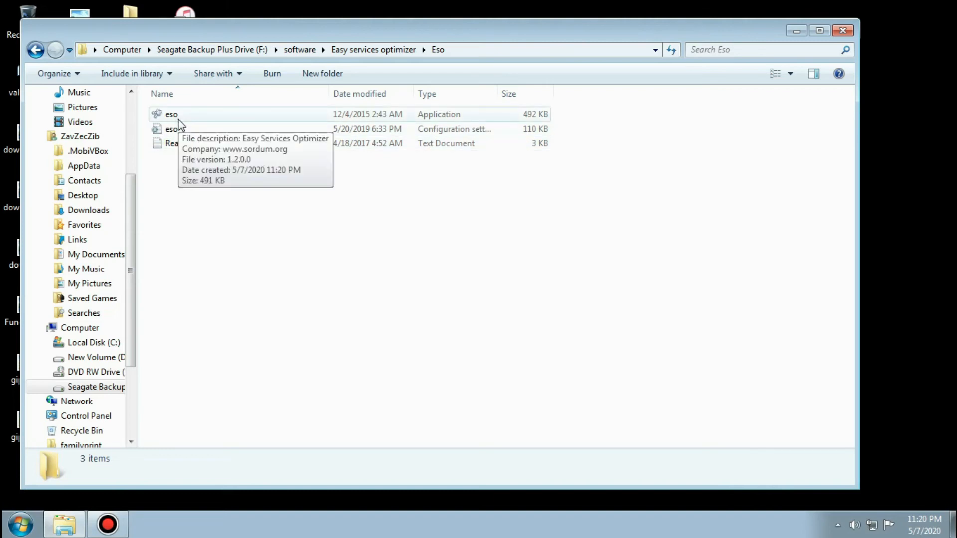
{"action": "left_click", "coordinate": [178, 122]}
{"action": "right_click", "coordinate": [196, 122]}
{"action": "left_click", "coordinate": [229, 144]}
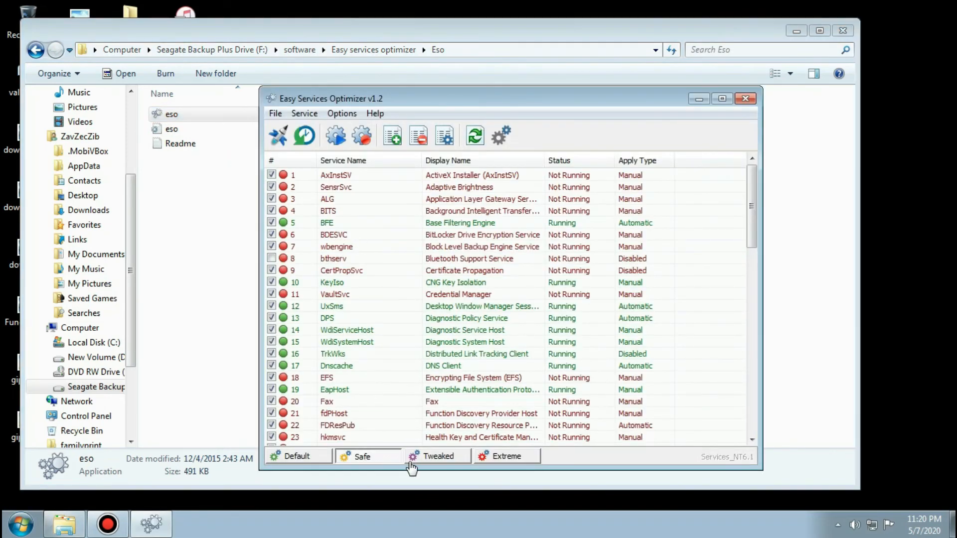
Compare the Tweaked and Default profiles by reviewing the apply types assigned throughout the service list.
{"action": "left_click", "coordinate": [435, 457]}
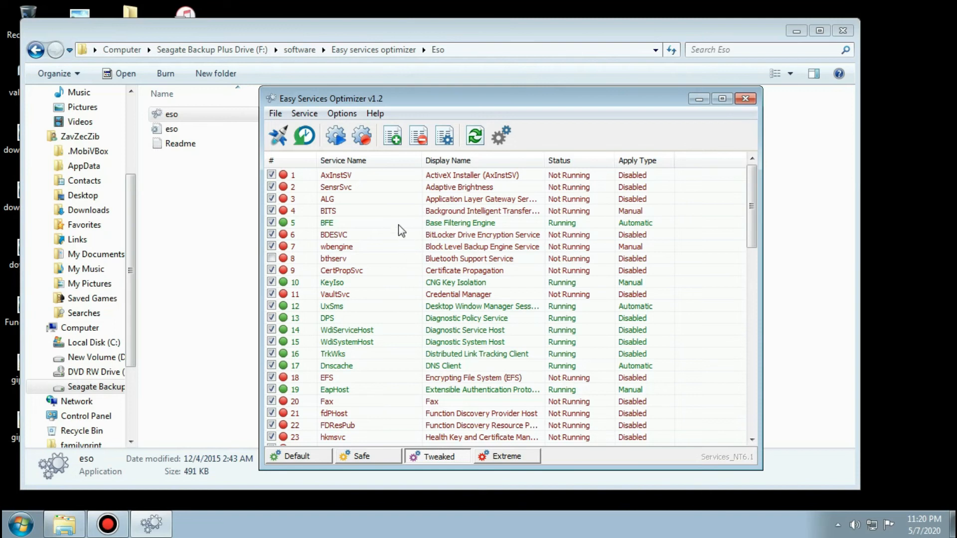
{"action": "scroll", "coordinate": [398, 222], "scroll_direction": "down", "scroll_amount": 6}
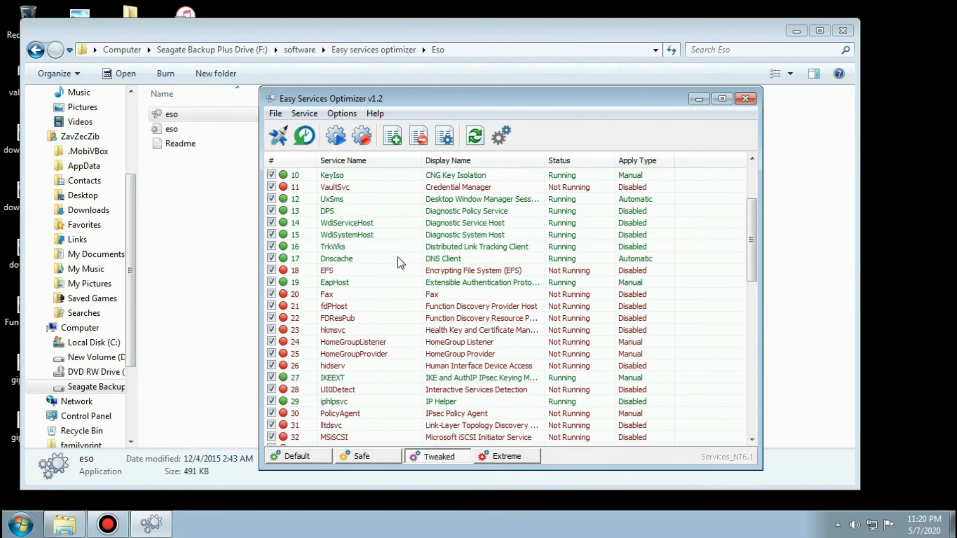
{"action": "scroll", "coordinate": [408, 367], "scroll_direction": "up", "scroll_amount": 1}
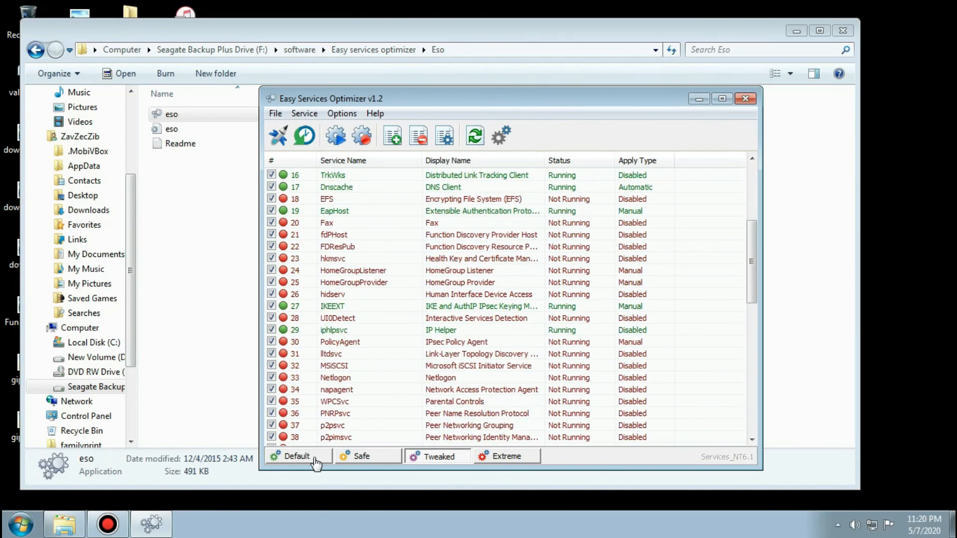
{"action": "left_click", "coordinate": [314, 458]}
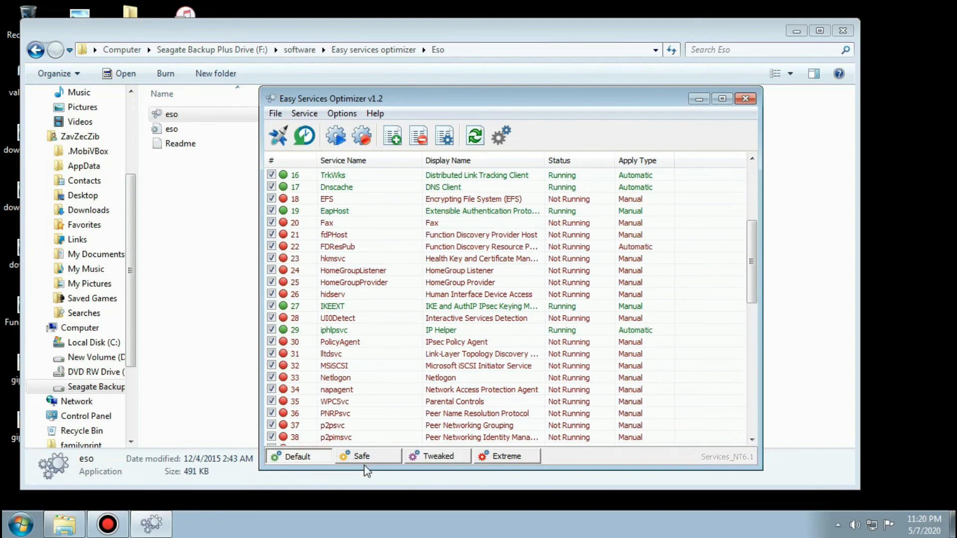
{"action": "left_click", "coordinate": [432, 456]}
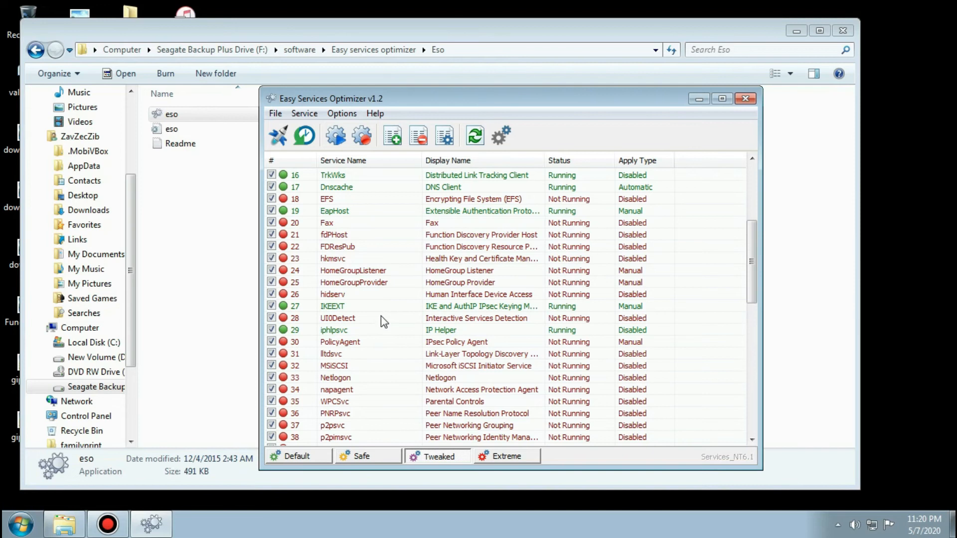
{"action": "scroll", "coordinate": [381, 316], "scroll_direction": "down", "scroll_amount": 6}
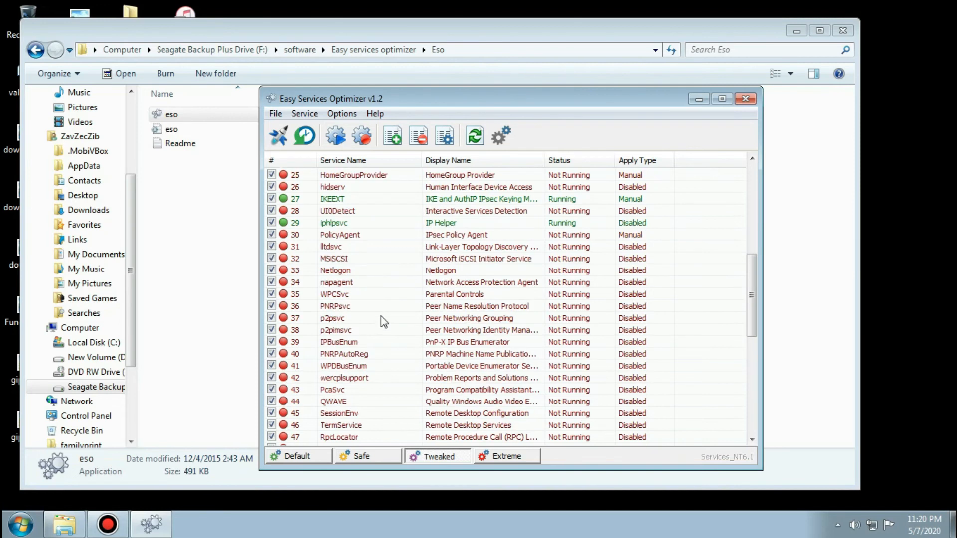
{"action": "scroll", "coordinate": [382, 313], "scroll_direction": "down", "scroll_amount": 4}
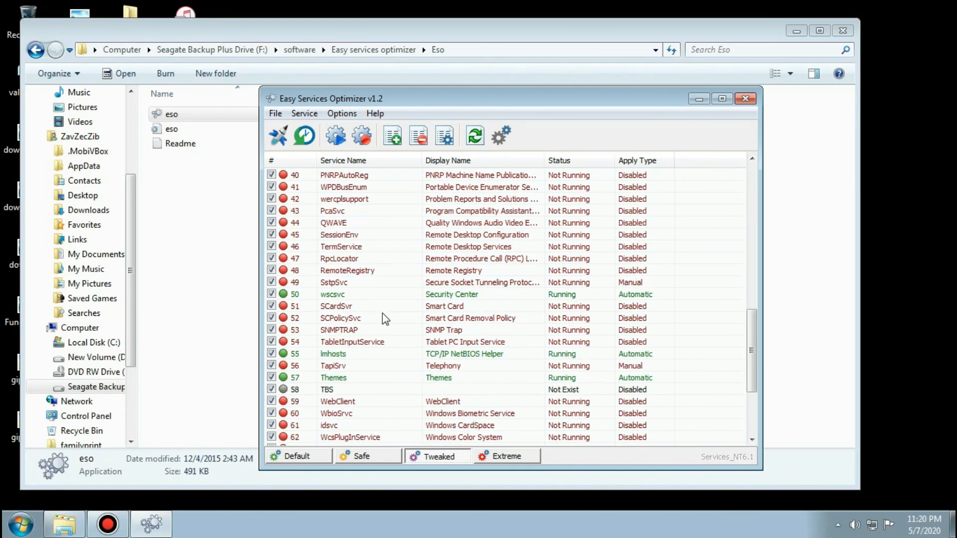
{"action": "scroll", "coordinate": [381, 313], "scroll_direction": "down", "scroll_amount": 2}
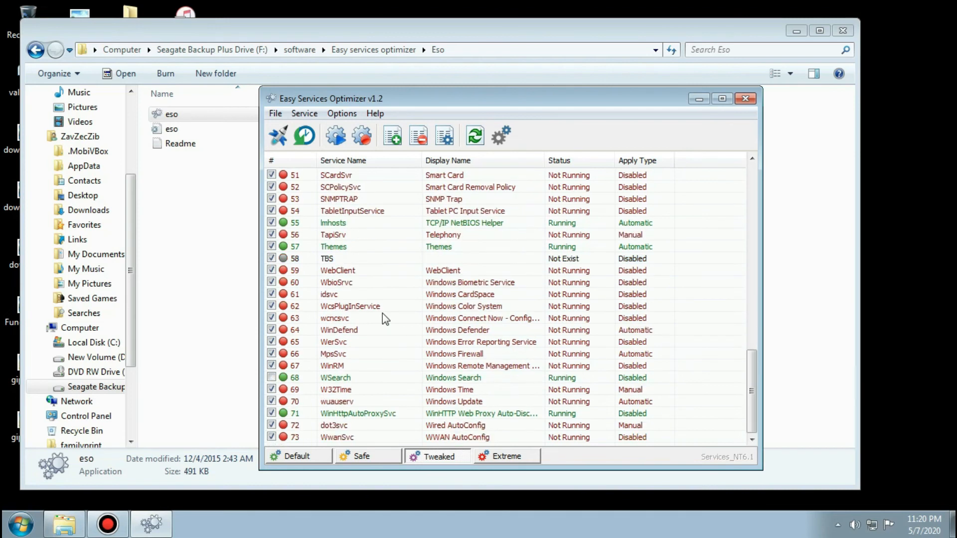
{"action": "scroll", "coordinate": [382, 313], "scroll_direction": "up", "scroll_amount": 1}
{"action": "scroll", "coordinate": [381, 313], "scroll_direction": "down", "scroll_amount": 1}
{"action": "scroll", "coordinate": [381, 315], "scroll_direction": "up", "scroll_amount": 6}
Select the Extreme profile, examine the apply types across the service list, and close Easy Services Optimizer.
{"action": "left_click", "coordinate": [506, 457]}
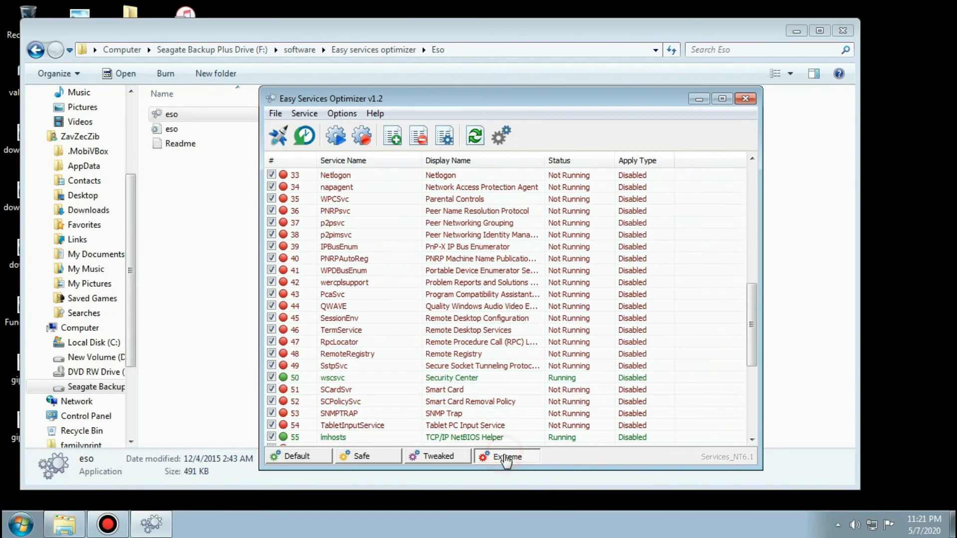
{"action": "scroll", "coordinate": [431, 399], "scroll_direction": "down", "scroll_amount": 3}
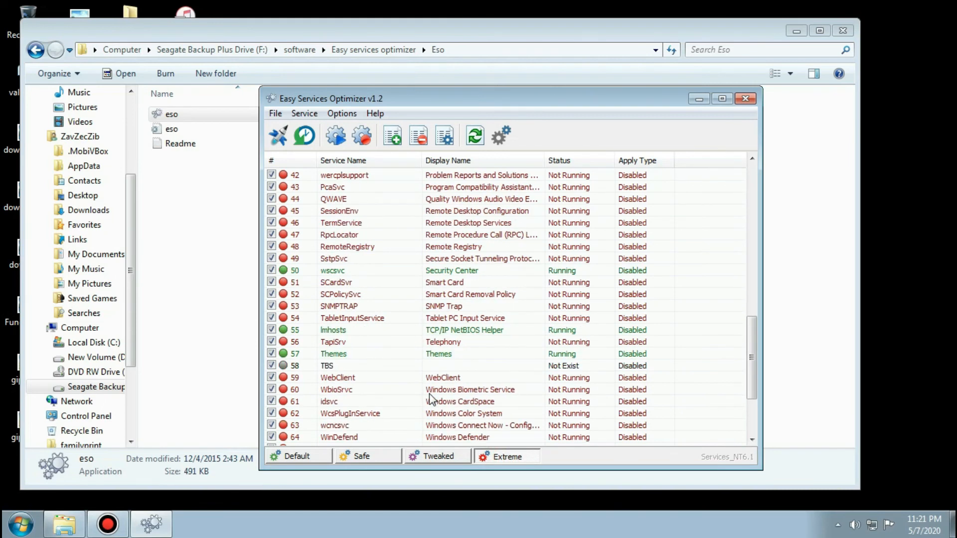
{"action": "scroll", "coordinate": [432, 399], "scroll_direction": "down", "scroll_amount": 3}
{"action": "scroll", "coordinate": [432, 399], "scroll_direction": "up", "scroll_amount": 10}
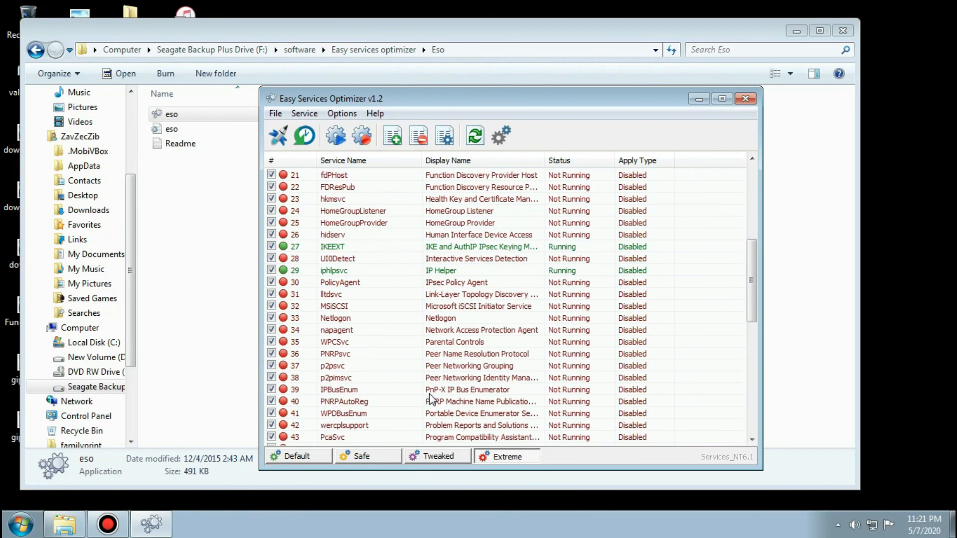
{"action": "scroll", "coordinate": [430, 398], "scroll_direction": "up", "scroll_amount": 6}
{"action": "left_click", "coordinate": [634, 162]}
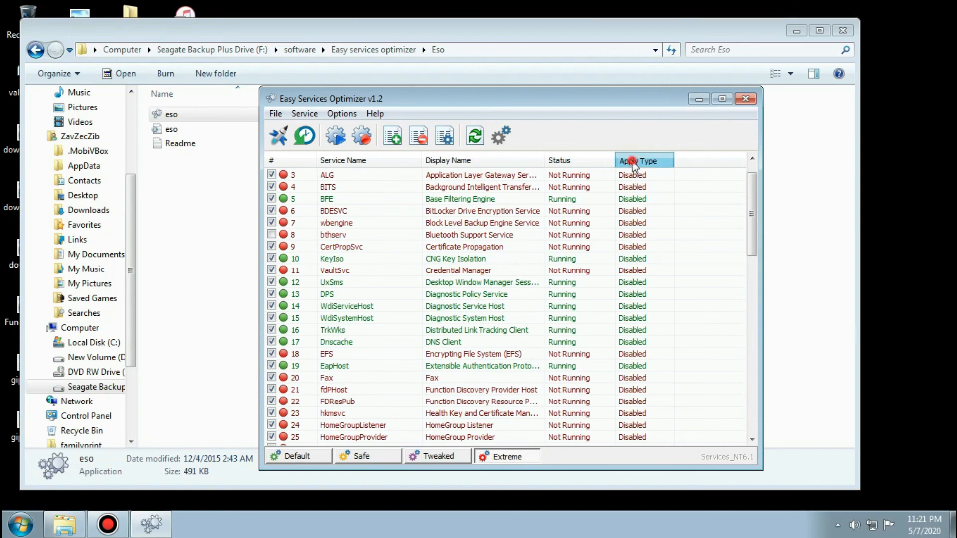
{"action": "scroll", "coordinate": [650, 199], "scroll_direction": "down", "scroll_amount": 2}
{"action": "scroll", "coordinate": [649, 199], "scroll_direction": "down", "scroll_amount": 13}
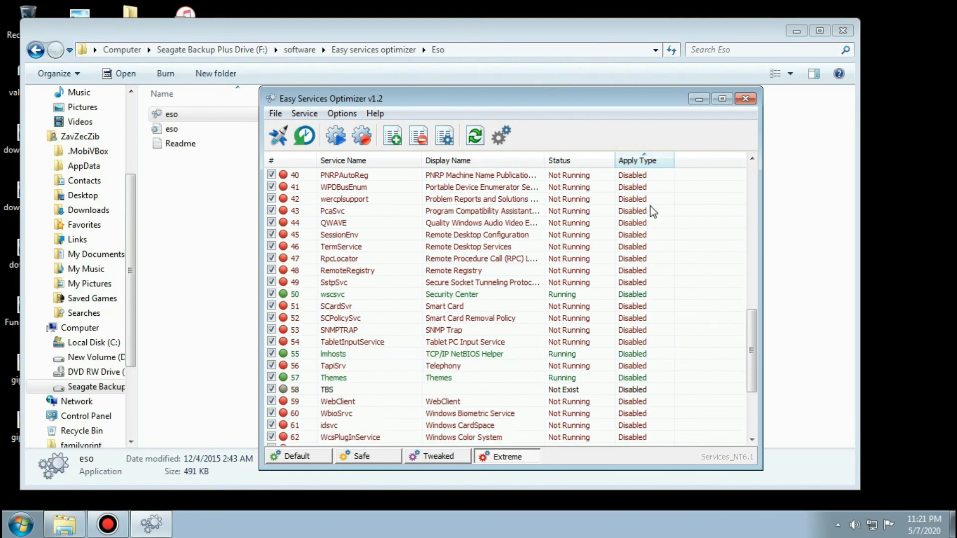
{"action": "scroll", "coordinate": [650, 222], "scroll_direction": "up", "scroll_amount": 6}
{"action": "left_click", "coordinate": [745, 100]}
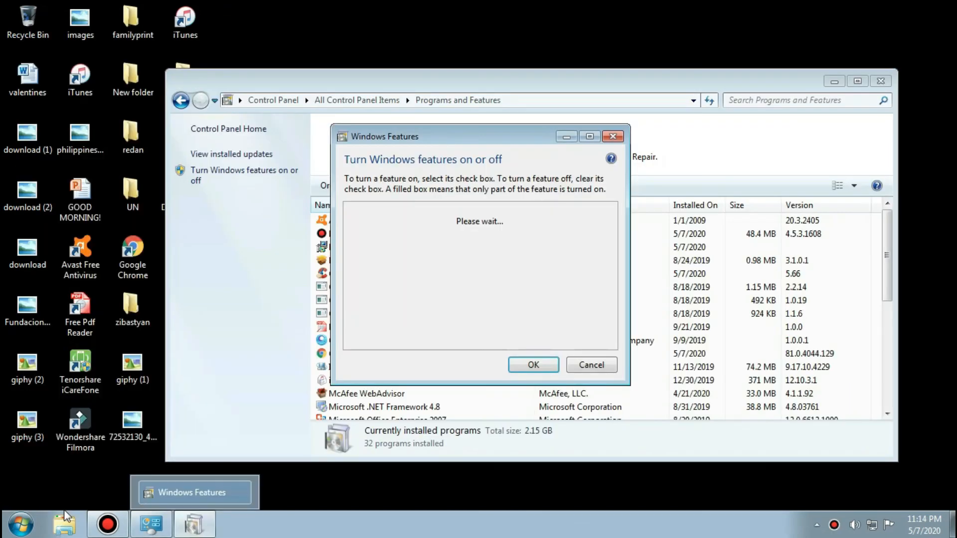
Search for services, open the Services console maximized, and widen its Name column to show full service names.
{"action": "key", "text": "super"}
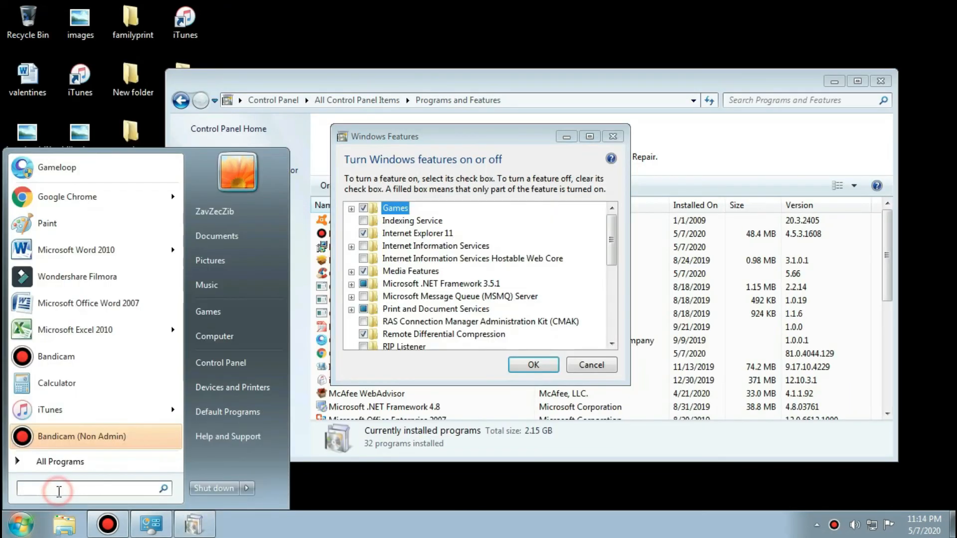
{"action": "type", "text": "services"}
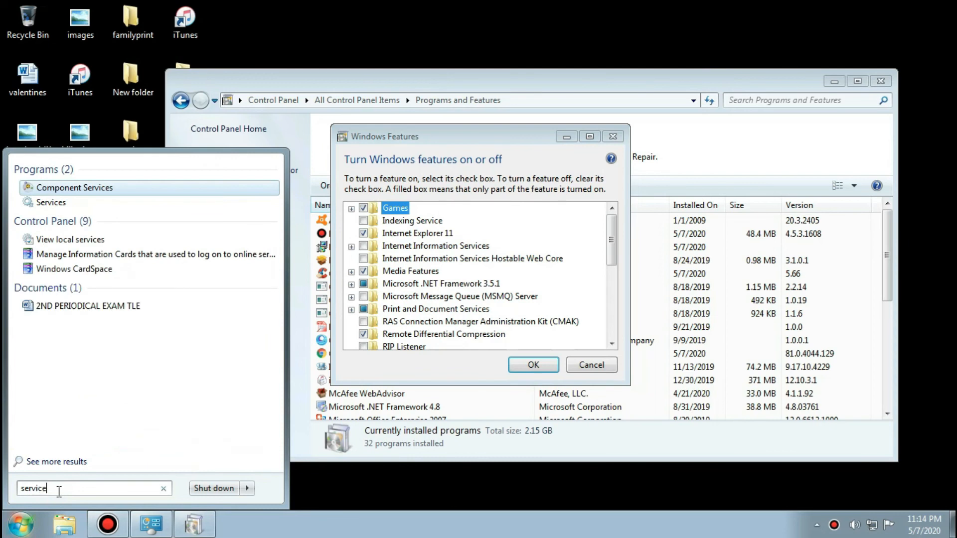
{"action": "key", "text": "Down"}
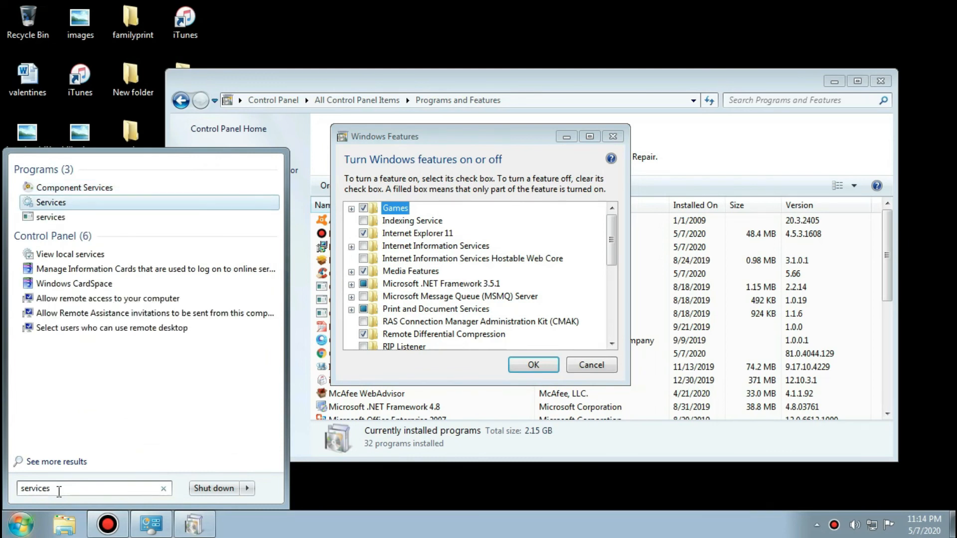
{"action": "key", "text": "Return"}
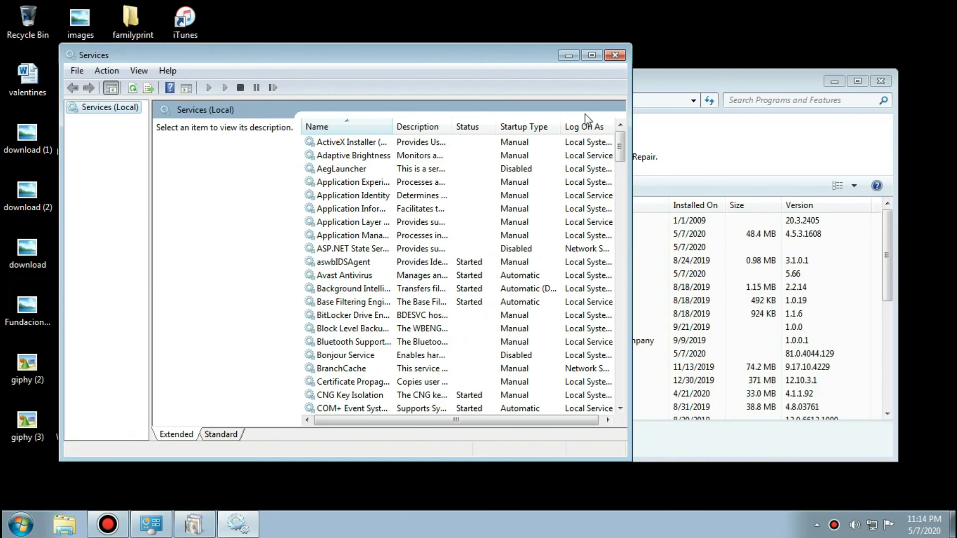
{"action": "left_click", "coordinate": [590, 54]}
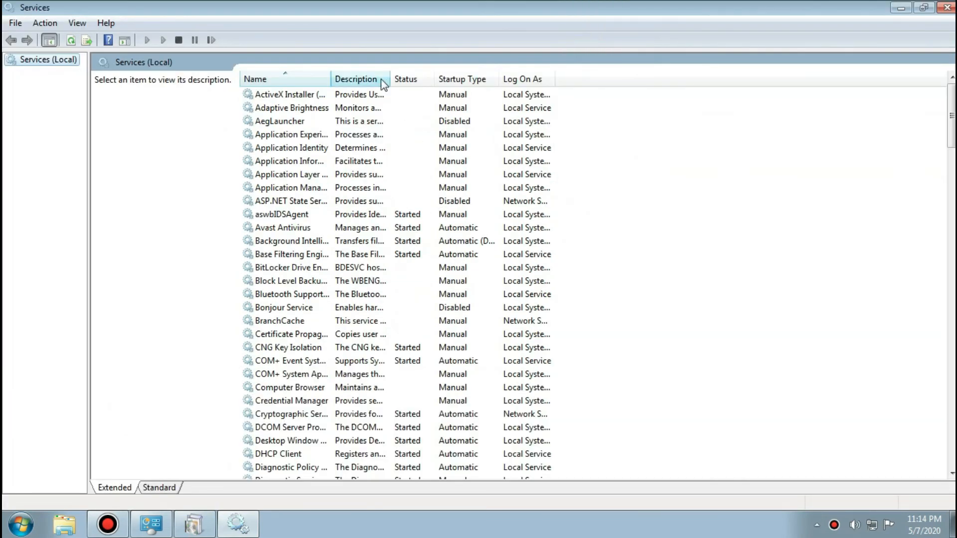
{"action": "left_click_drag", "start_coordinate": [331, 74], "coordinate": [461, 78]}
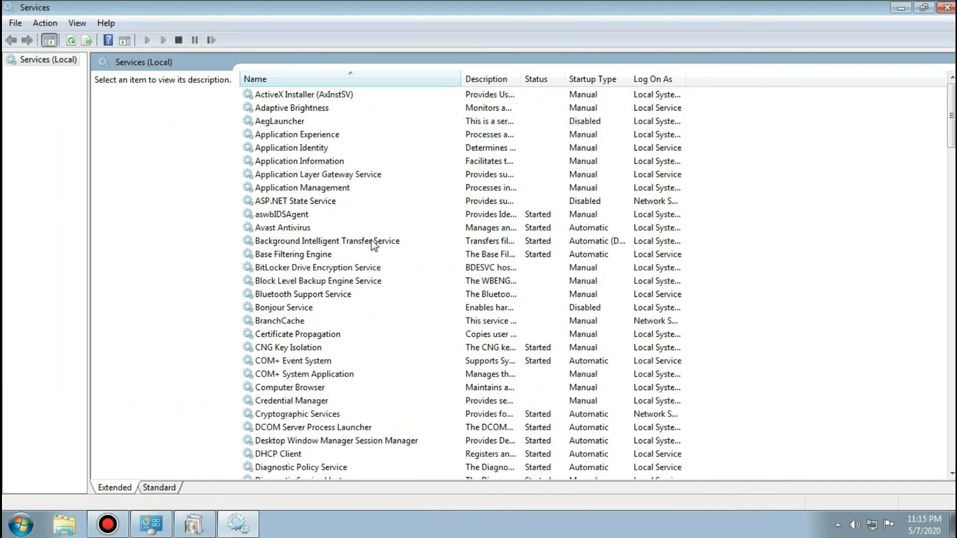
Set the Background Intelligent Transfer Service startup type to Disabled, stop the service, and apply the change.
{"action": "left_click", "coordinate": [372, 240]}
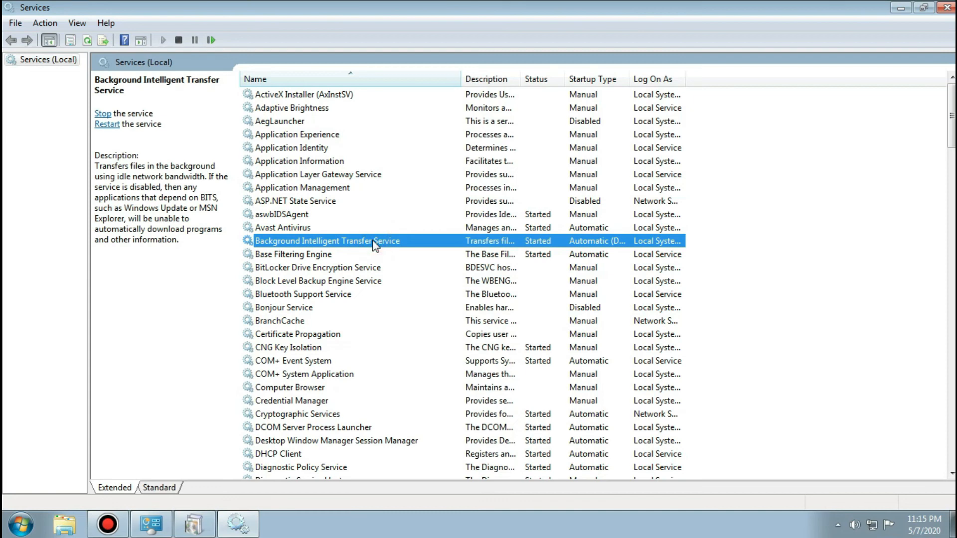
{"action": "double_click", "coordinate": [374, 244]}
{"action": "left_click", "coordinate": [448, 246]}
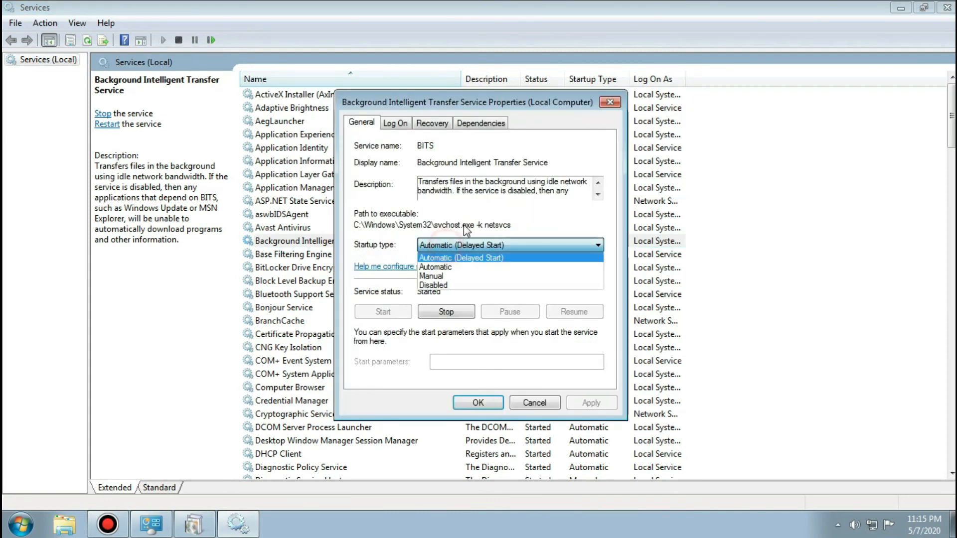
{"action": "left_click", "coordinate": [449, 284]}
{"action": "left_click", "coordinate": [448, 312]}
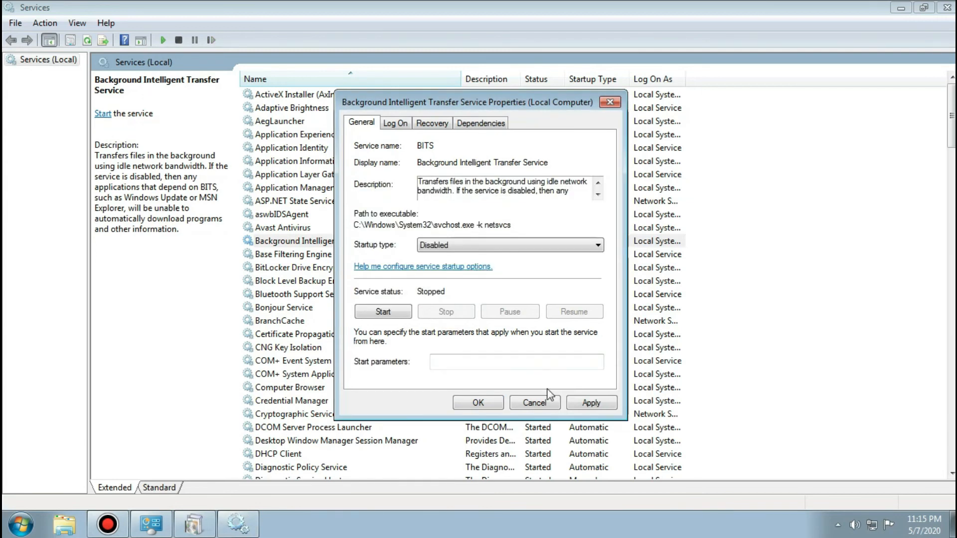
{"action": "left_click", "coordinate": [588, 403]}
{"action": "left_click", "coordinate": [479, 403]}
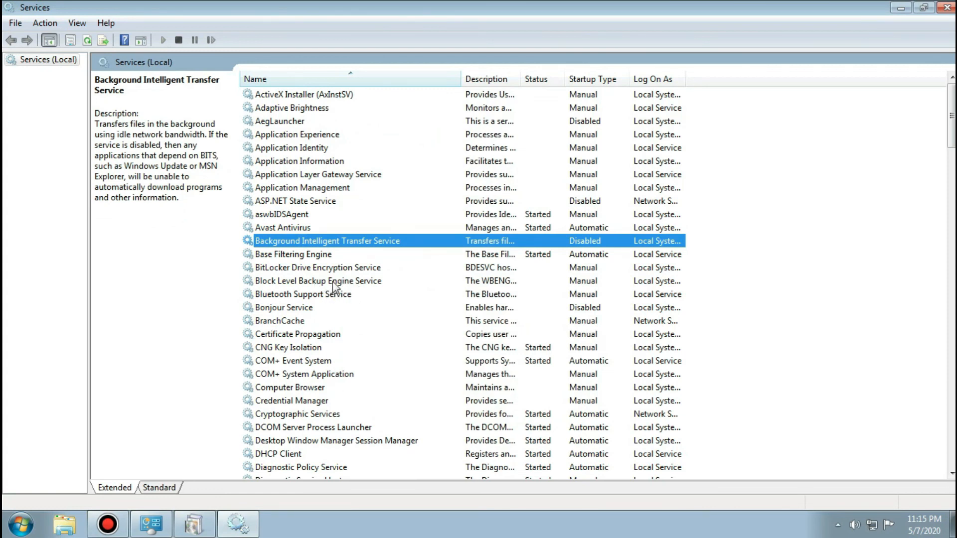
Check the startup type in the properties of Google Update Service (gupdate) and Google Update Service (gupdatem), leaving both without changes.
{"action": "scroll", "coordinate": [334, 295], "scroll_direction": "down", "scroll_amount": 1}
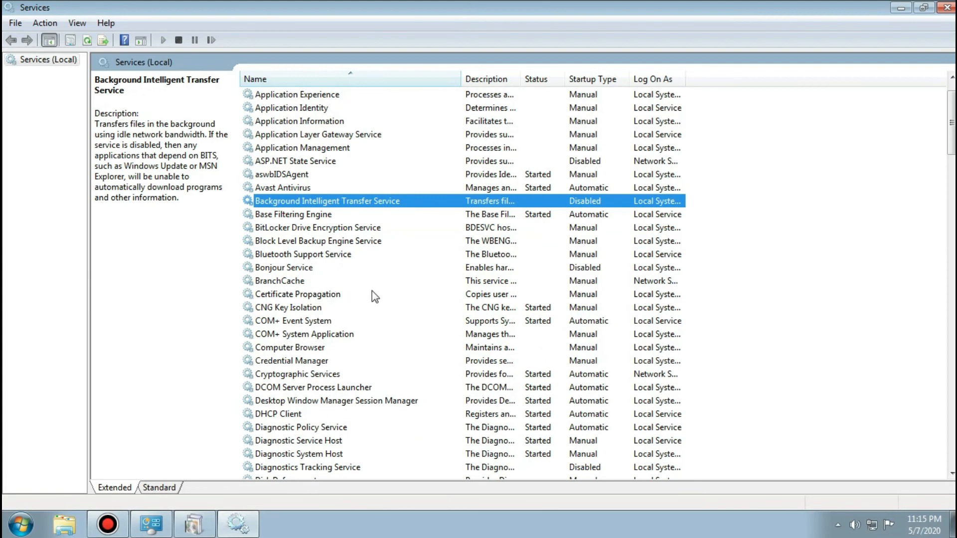
{"action": "scroll", "coordinate": [370, 299], "scroll_direction": "down", "scroll_amount": 1}
{"action": "scroll", "coordinate": [370, 300], "scroll_direction": "down", "scroll_amount": 1}
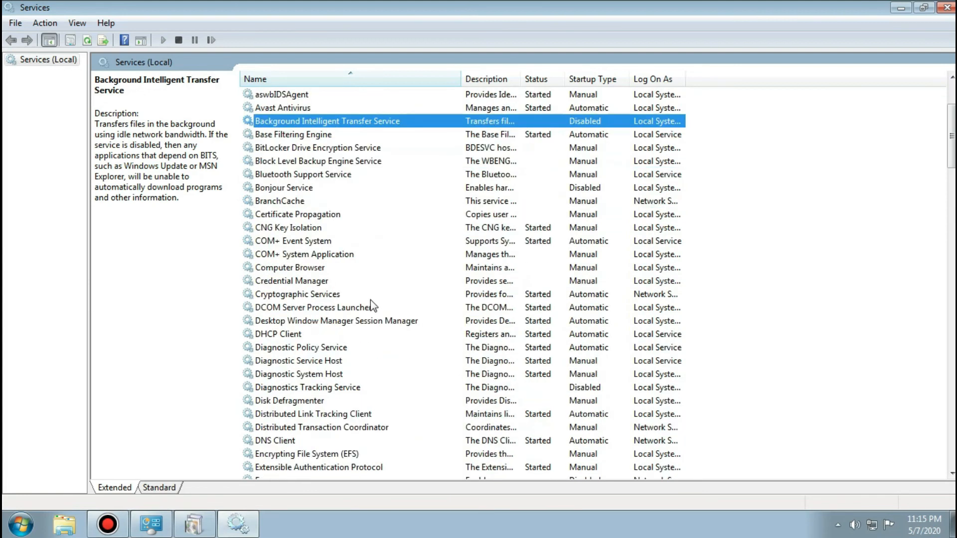
{"action": "scroll", "coordinate": [349, 339], "scroll_direction": "down", "scroll_amount": 4}
{"action": "left_click", "coordinate": [314, 362]}
{"action": "left_click", "coordinate": [317, 374]}
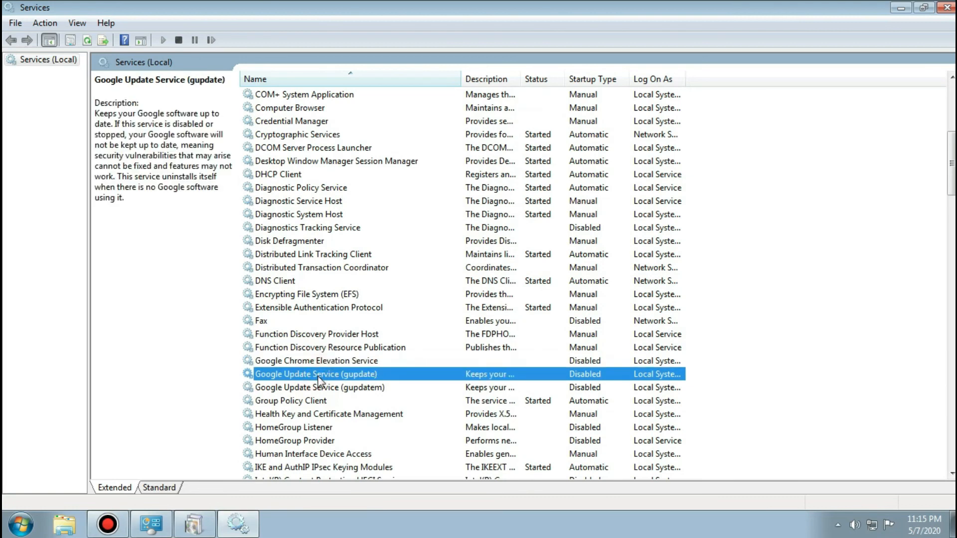
{"action": "double_click", "coordinate": [318, 376]}
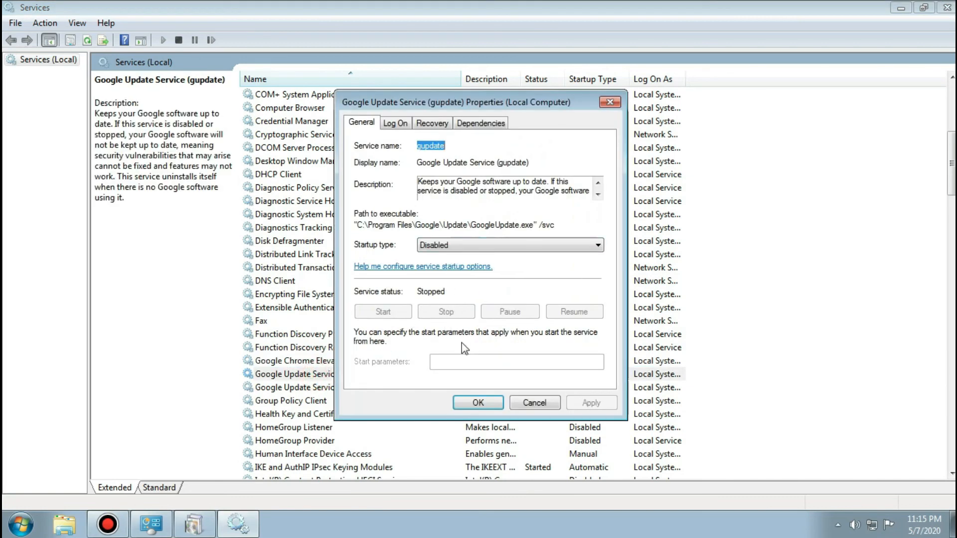
{"action": "left_click", "coordinate": [545, 409]}
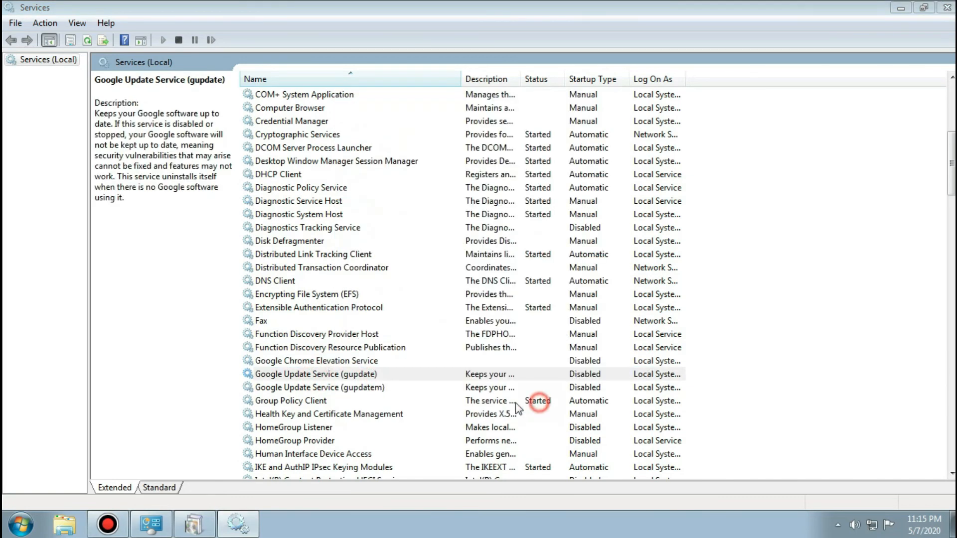
{"action": "left_click", "coordinate": [327, 388]}
{"action": "double_click", "coordinate": [328, 388]}
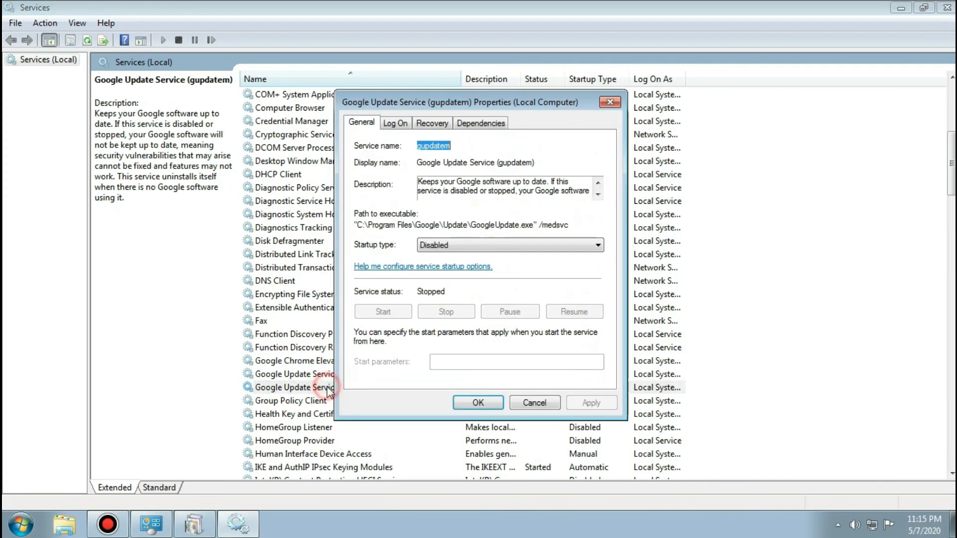
{"action": "left_click", "coordinate": [531, 403]}
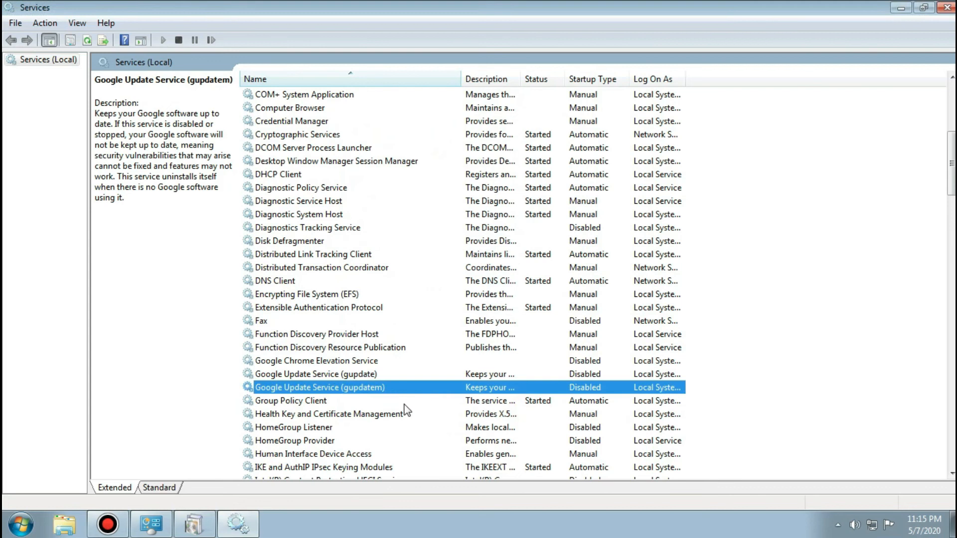
Set the Windows Activation Technologies Service startup type to Disabled and apply the change.
{"action": "scroll", "coordinate": [406, 410], "scroll_direction": "down", "scroll_amount": 1}
{"action": "scroll", "coordinate": [403, 384], "scroll_direction": "down", "scroll_amount": 3}
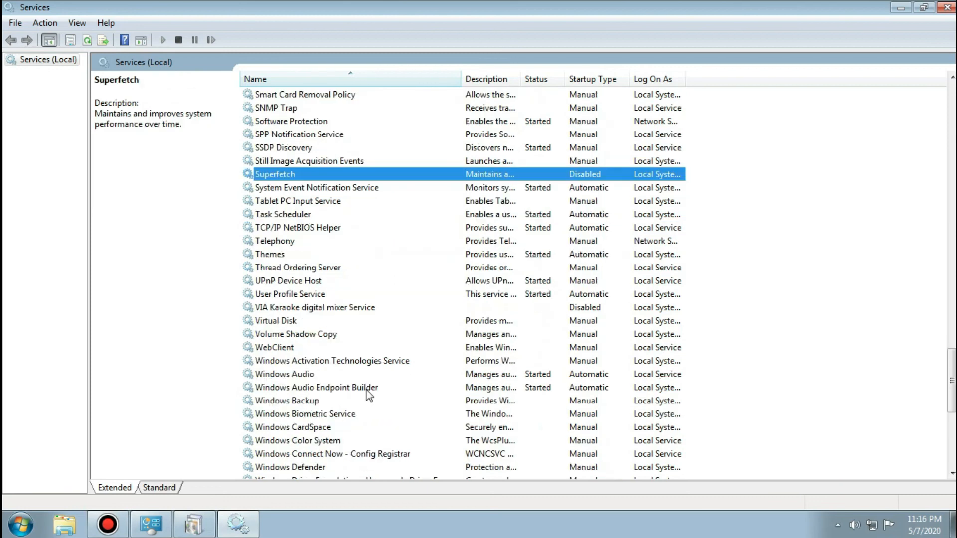
{"action": "left_click", "coordinate": [359, 364]}
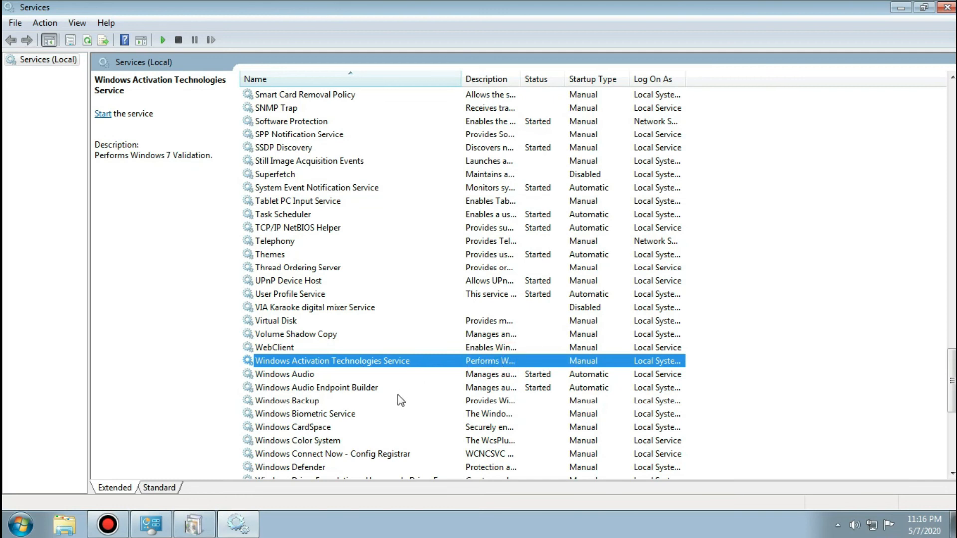
{"action": "double_click", "coordinate": [392, 361]}
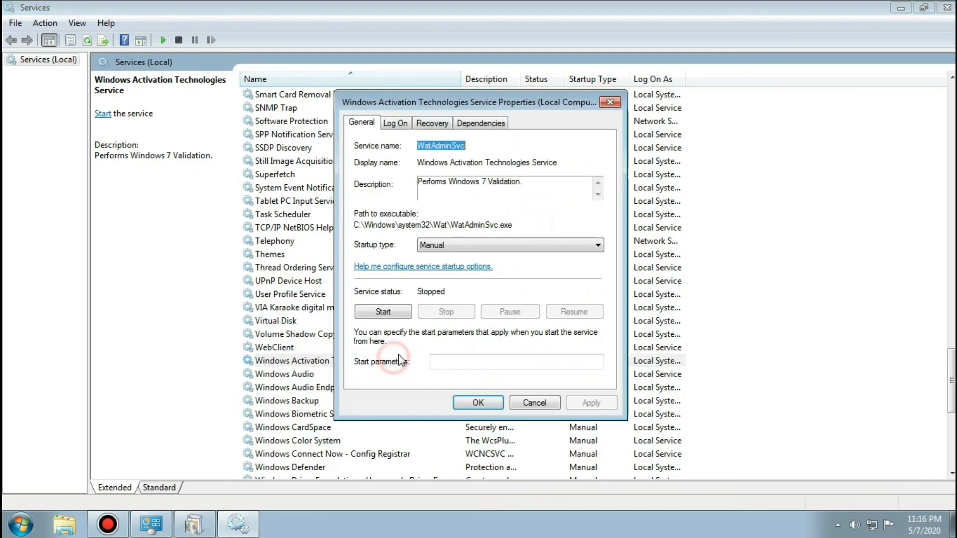
{"action": "left_click", "coordinate": [455, 251]}
{"action": "left_click", "coordinate": [438, 282]}
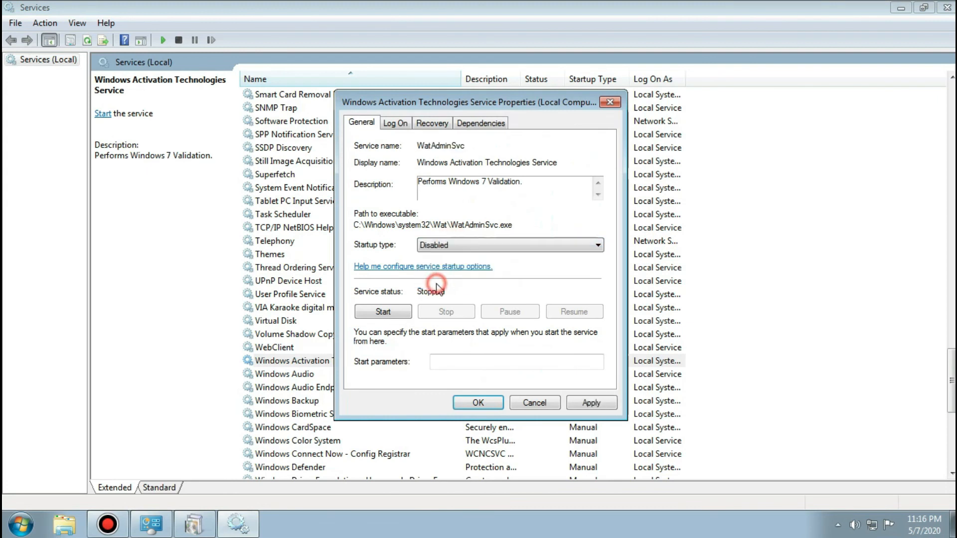
{"action": "left_click", "coordinate": [584, 407]}
{"action": "left_click", "coordinate": [489, 404]}
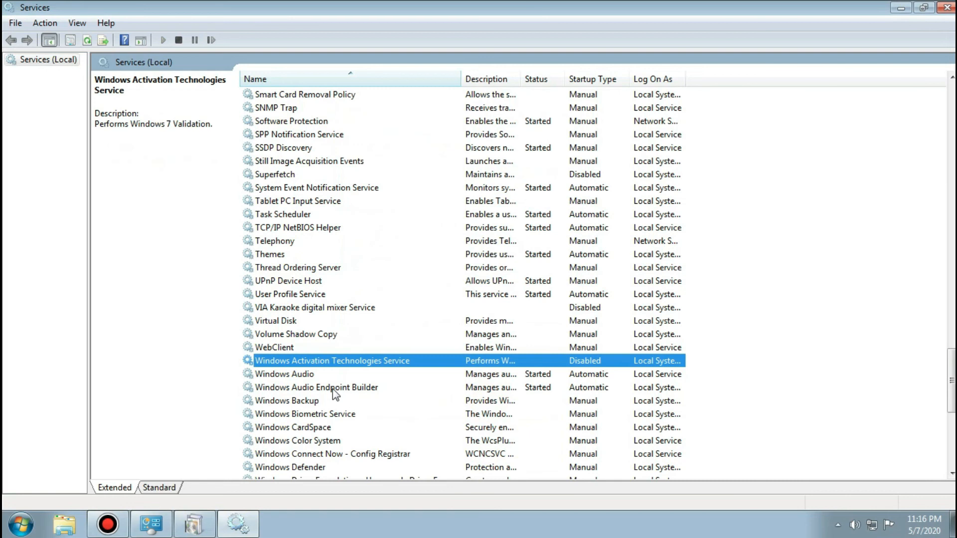
Stop the Windows Firewall service, set its startup type to Disabled, and apply the change.
{"action": "scroll", "coordinate": [374, 369], "scroll_direction": "down", "scroll_amount": 3}
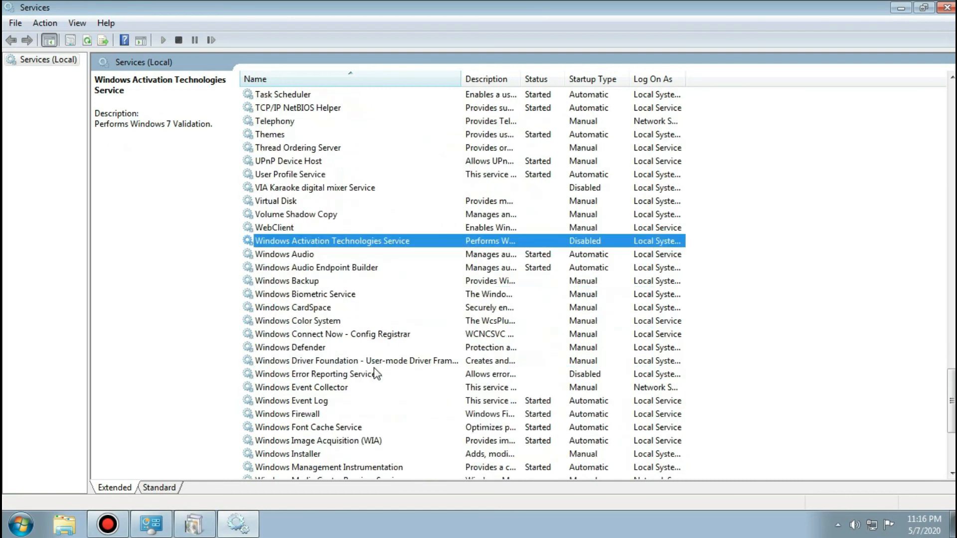
{"action": "left_click", "coordinate": [329, 414]}
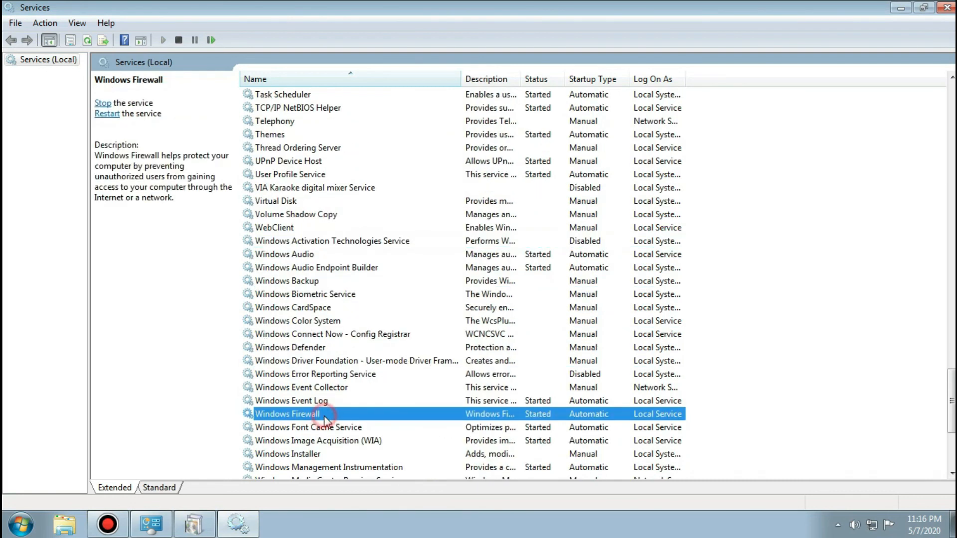
{"action": "double_click", "coordinate": [326, 416]}
{"action": "left_click", "coordinate": [446, 312]}
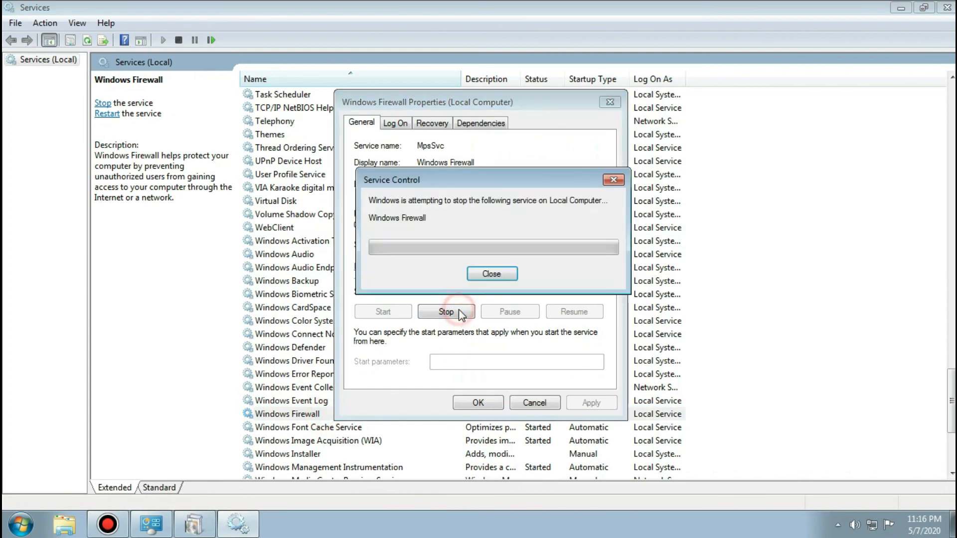
{"action": "left_click", "coordinate": [455, 245]}
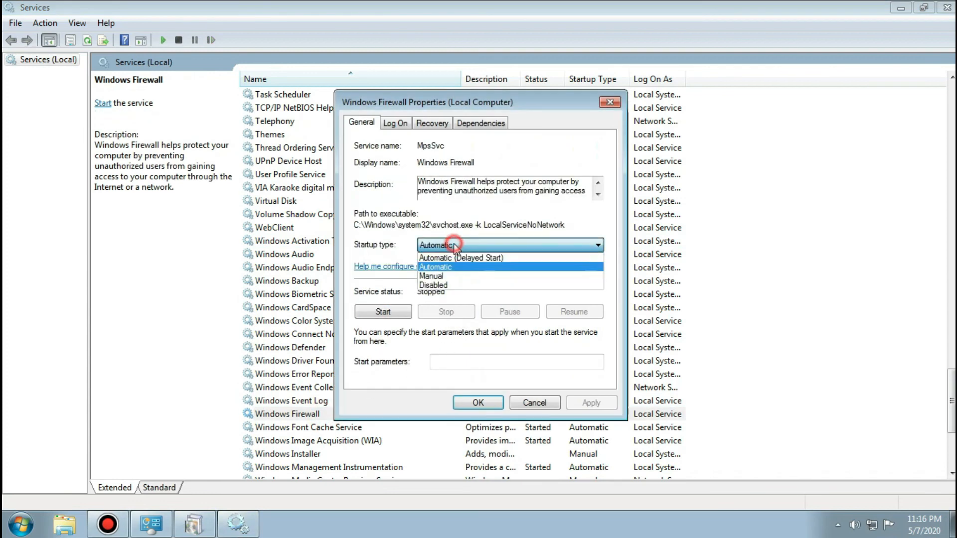
{"action": "left_click", "coordinate": [438, 288]}
{"action": "left_click", "coordinate": [592, 403]}
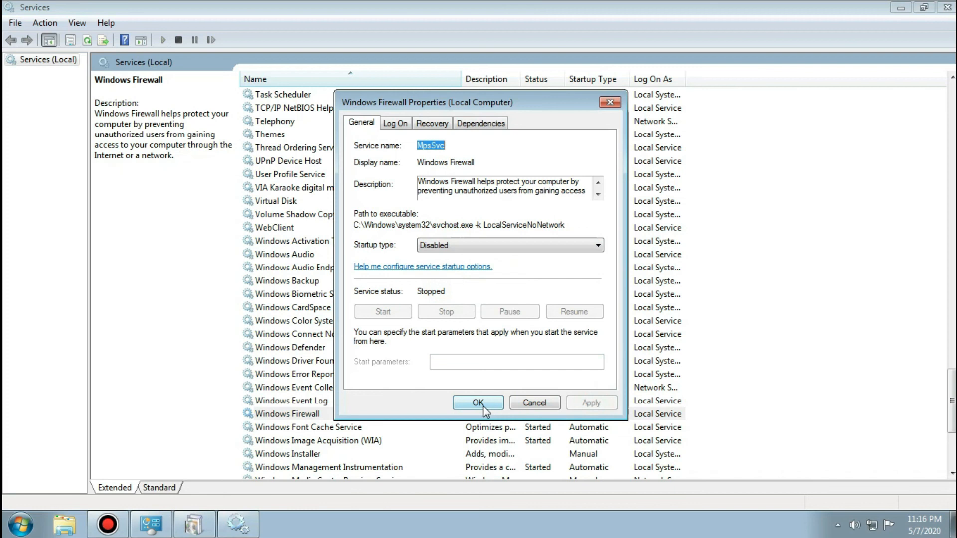
{"action": "left_click", "coordinate": [478, 403]}
Stop the Windows Update service, set its startup type to Disabled, and apply the change.
{"action": "scroll", "coordinate": [388, 399], "scroll_direction": "down", "scroll_amount": 2}
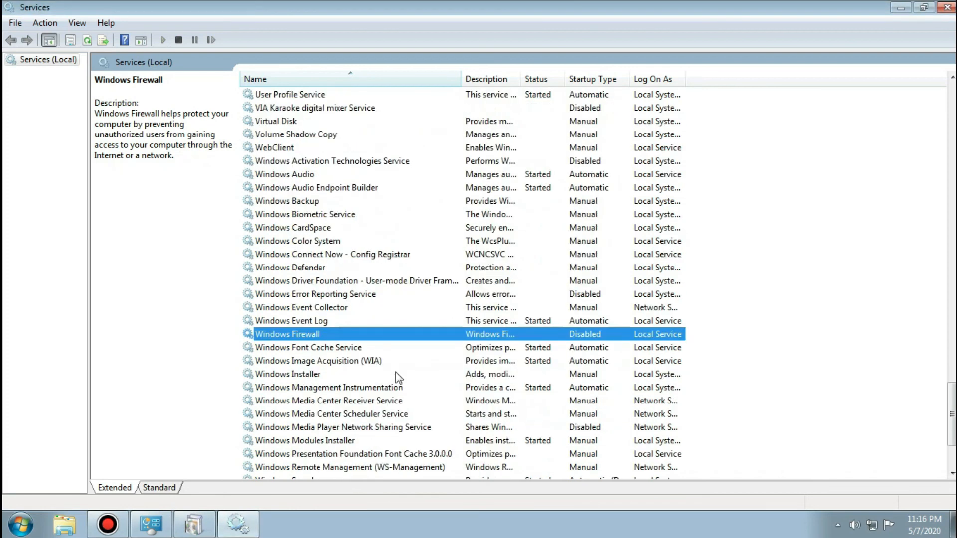
{"action": "scroll", "coordinate": [397, 377], "scroll_direction": "down", "scroll_amount": 1}
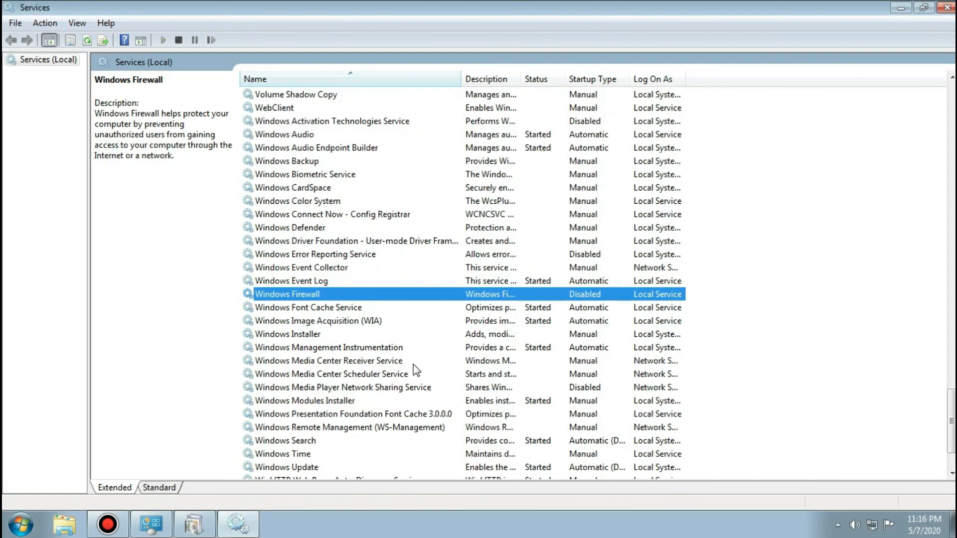
{"action": "scroll", "coordinate": [394, 384], "scroll_direction": "down", "scroll_amount": 1}
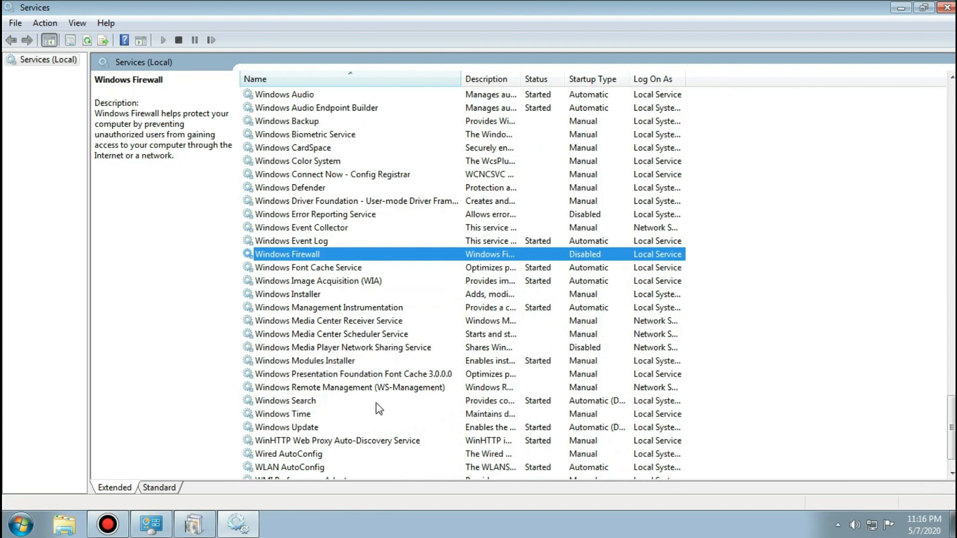
{"action": "double_click", "coordinate": [351, 427]}
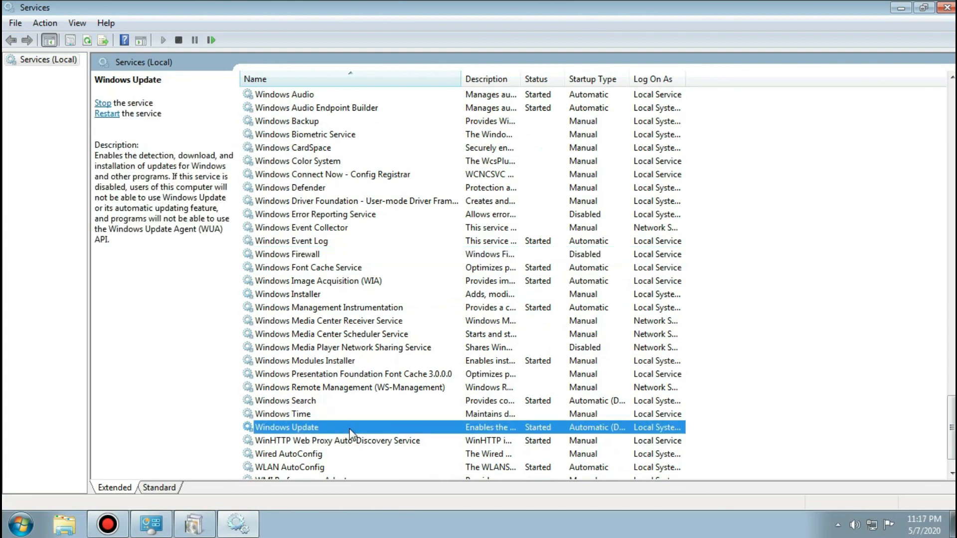
{"action": "left_click", "coordinate": [450, 314]}
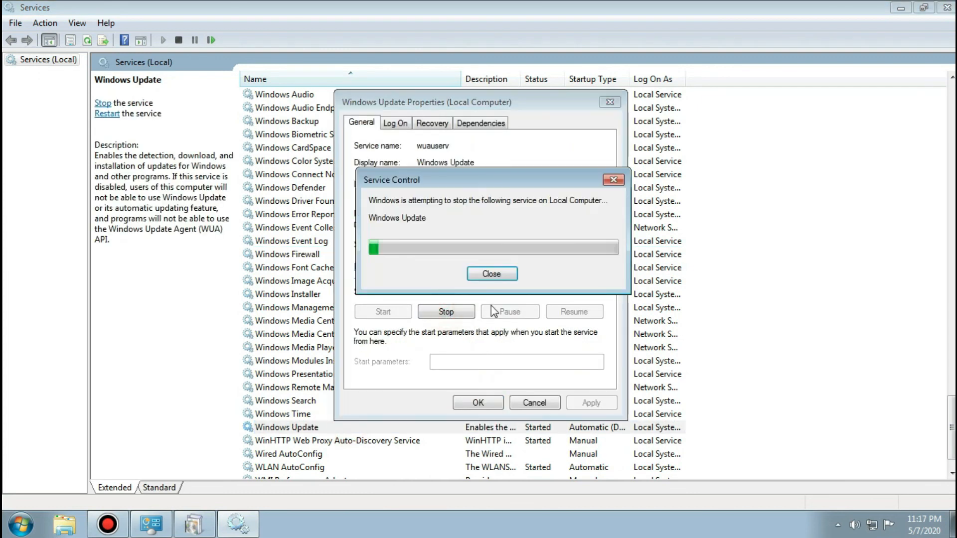
{"action": "left_click", "coordinate": [466, 244]}
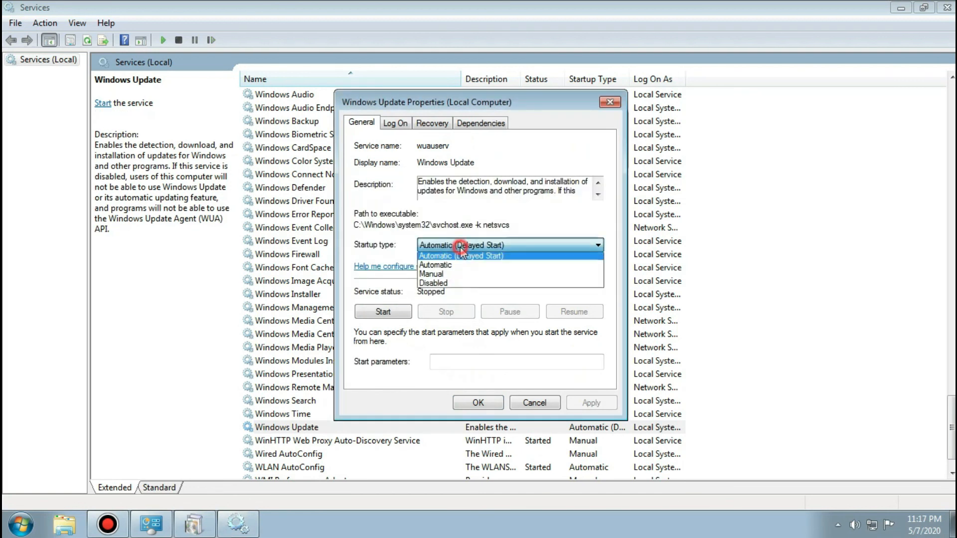
{"action": "left_click", "coordinate": [446, 286]}
{"action": "left_click", "coordinate": [580, 404]}
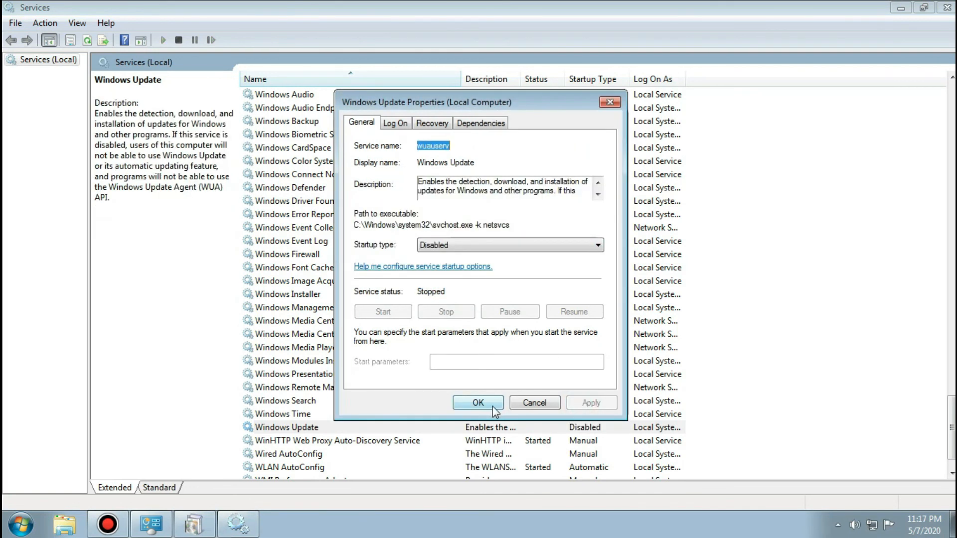
{"action": "left_click", "coordinate": [482, 404]}
Look over the rest of the service list and close the Services console.
{"action": "scroll", "coordinate": [399, 419], "scroll_direction": "down", "scroll_amount": 1}
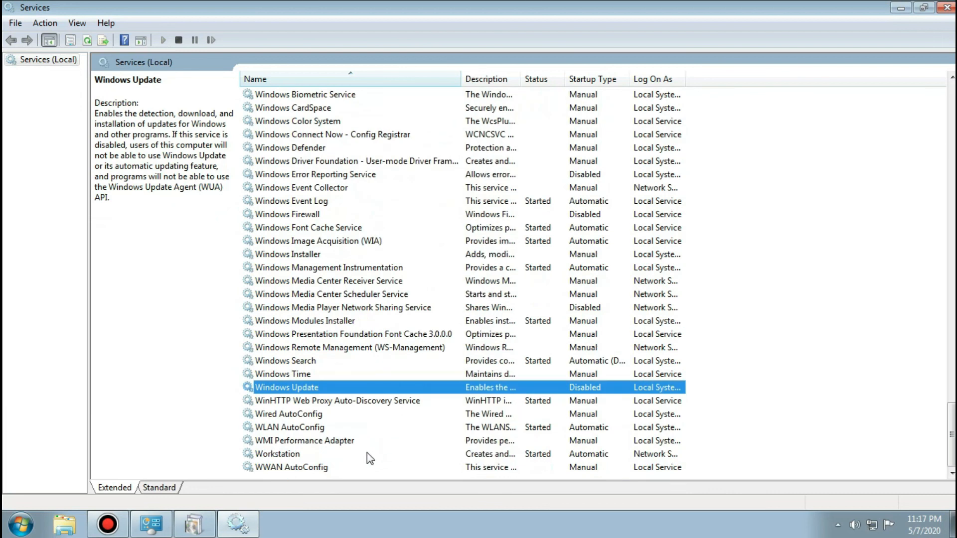
{"action": "scroll", "coordinate": [367, 453], "scroll_direction": "up", "scroll_amount": 15}
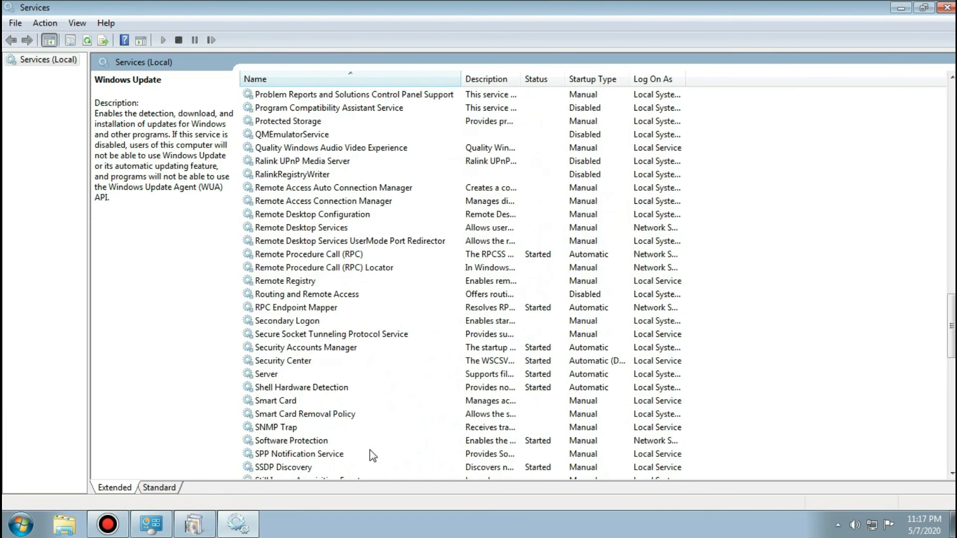
{"action": "scroll", "coordinate": [371, 451], "scroll_direction": "up", "scroll_amount": 20}
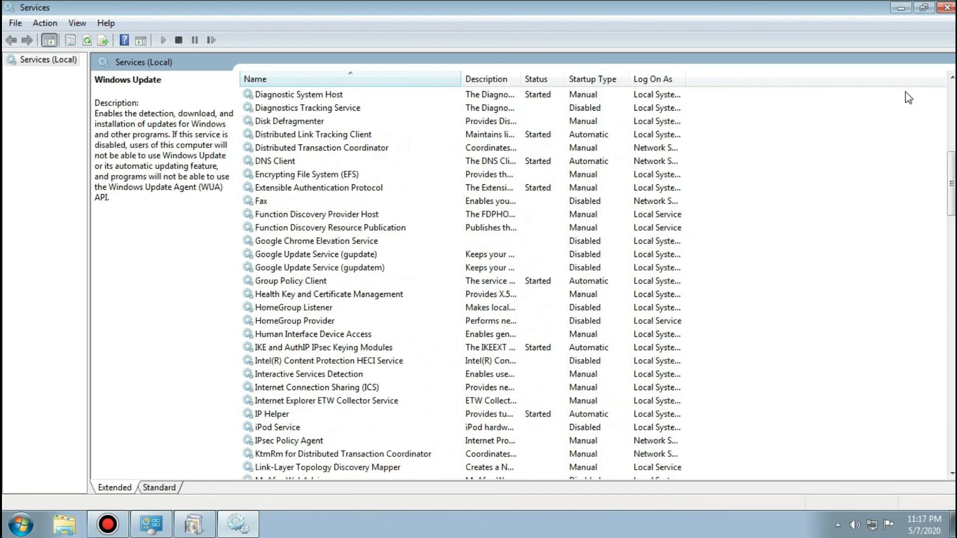
{"action": "left_click", "coordinate": [947, 7]}
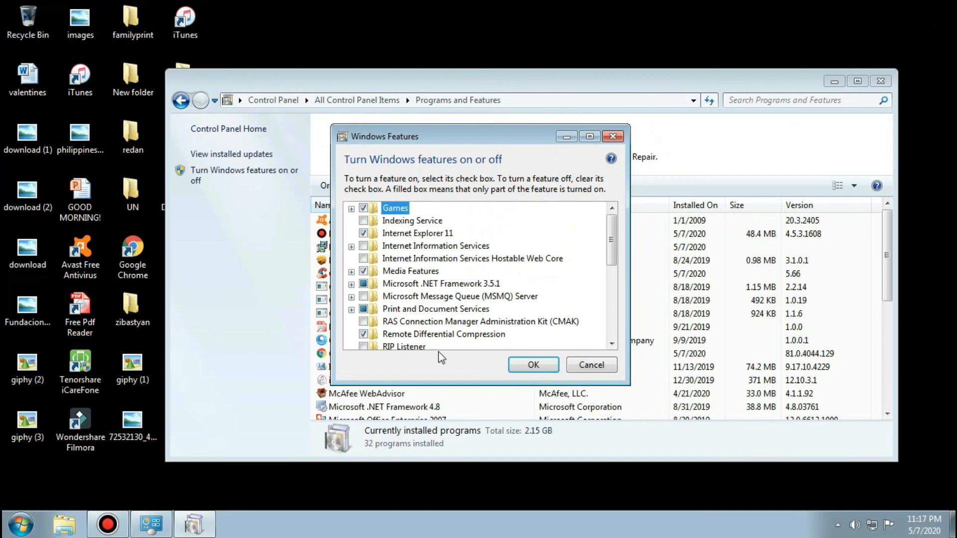
Turn off the Internet Explorer 11 and Media Features entries in Windows Features, accepting the prompt for each.
{"action": "left_click", "coordinate": [363, 234]}
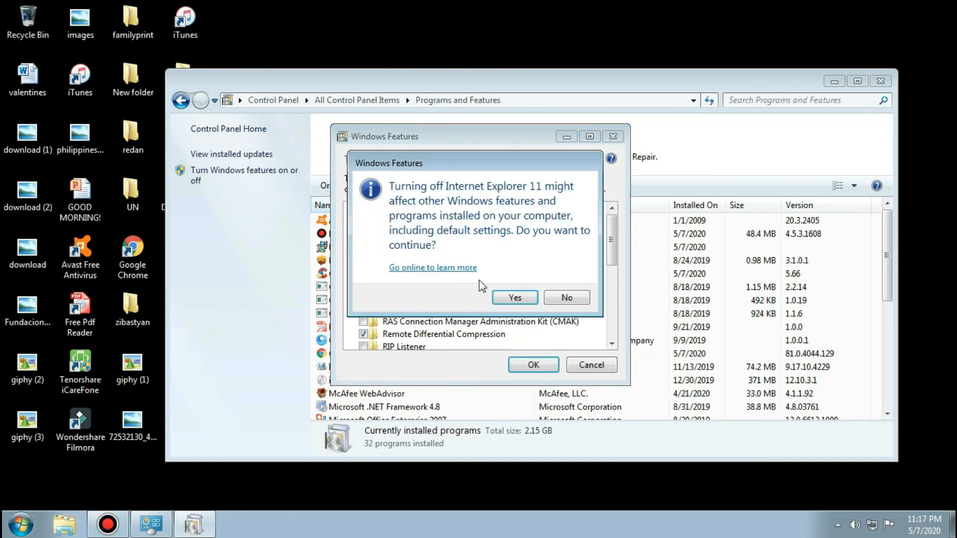
{"action": "left_click", "coordinate": [528, 299]}
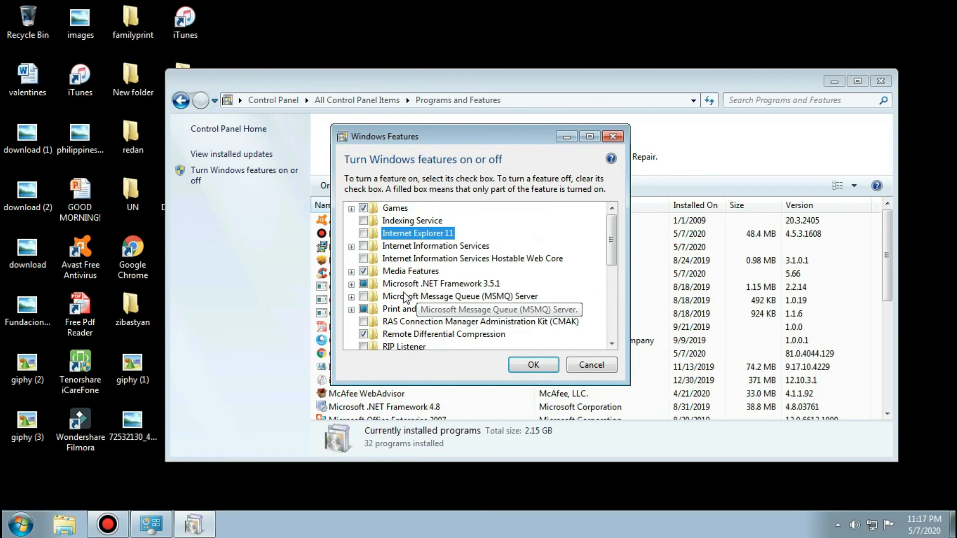
{"action": "left_click", "coordinate": [351, 272]}
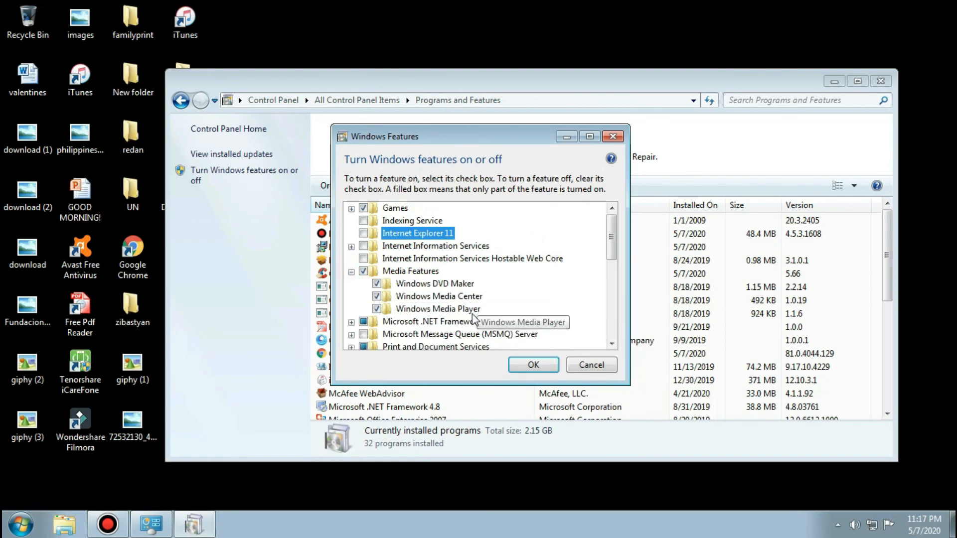
{"action": "left_click", "coordinate": [365, 273]}
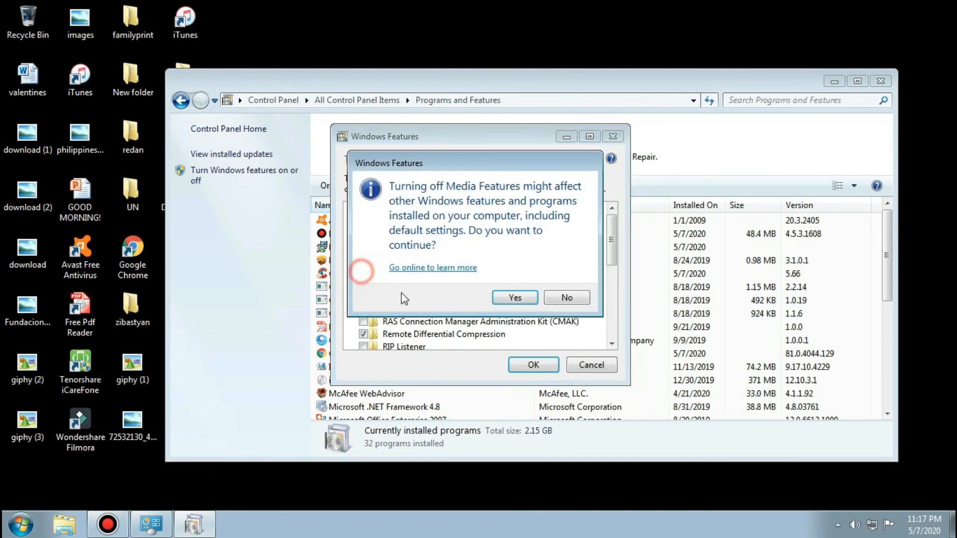
{"action": "left_click", "coordinate": [514, 298]}
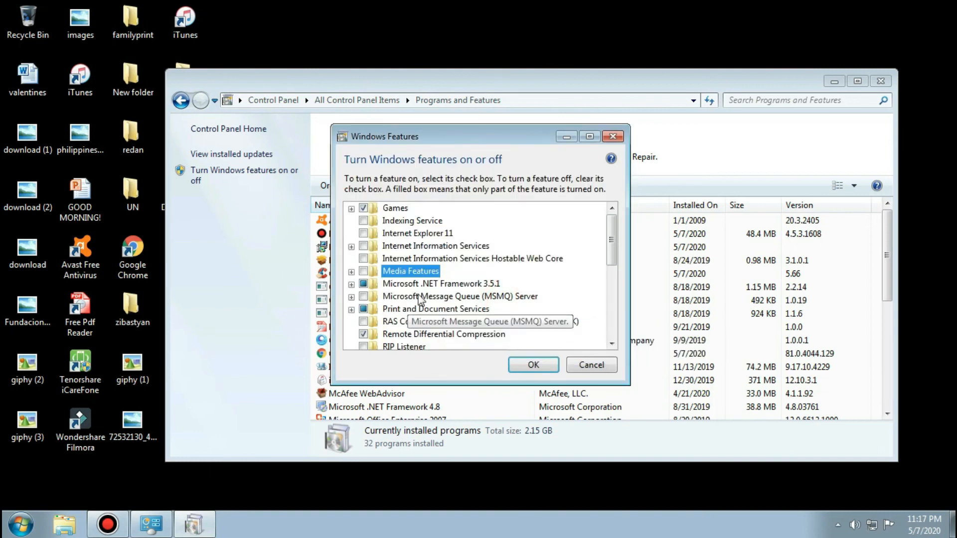
Review the remaining Windows features down to XPS Viewer and apply the feature changes.
{"action": "scroll", "coordinate": [424, 302], "scroll_direction": "down", "scroll_amount": 1}
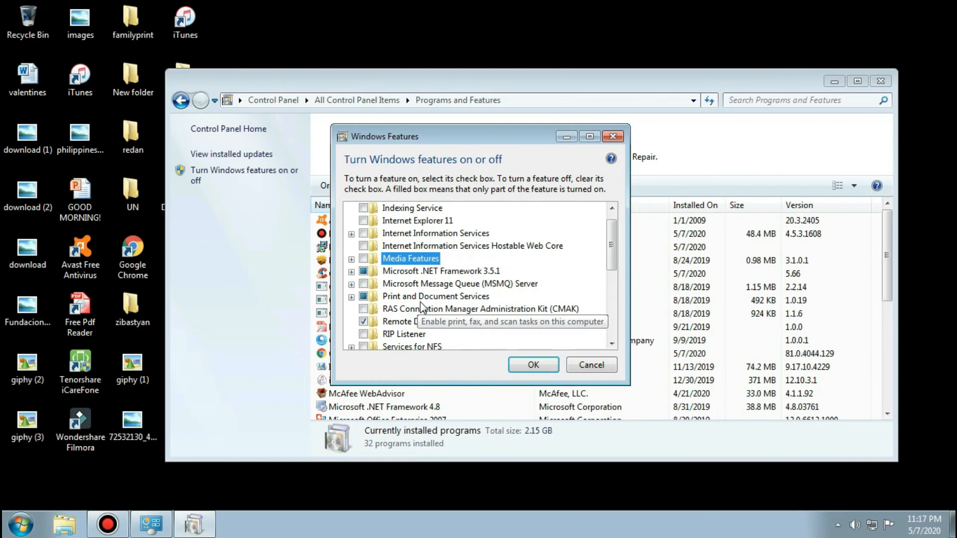
{"action": "scroll", "coordinate": [413, 323], "scroll_direction": "down", "scroll_amount": 1}
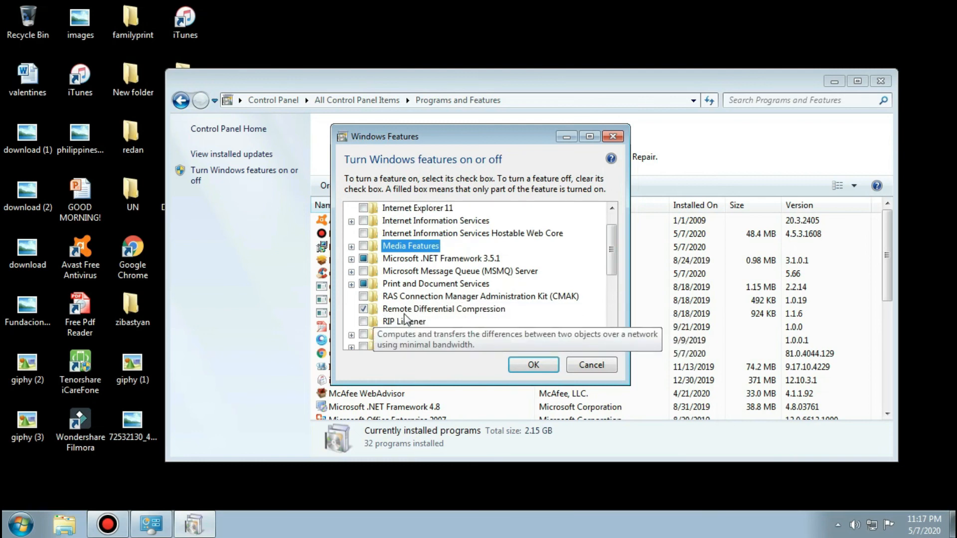
{"action": "scroll", "coordinate": [386, 334], "scroll_direction": "down", "scroll_amount": 6}
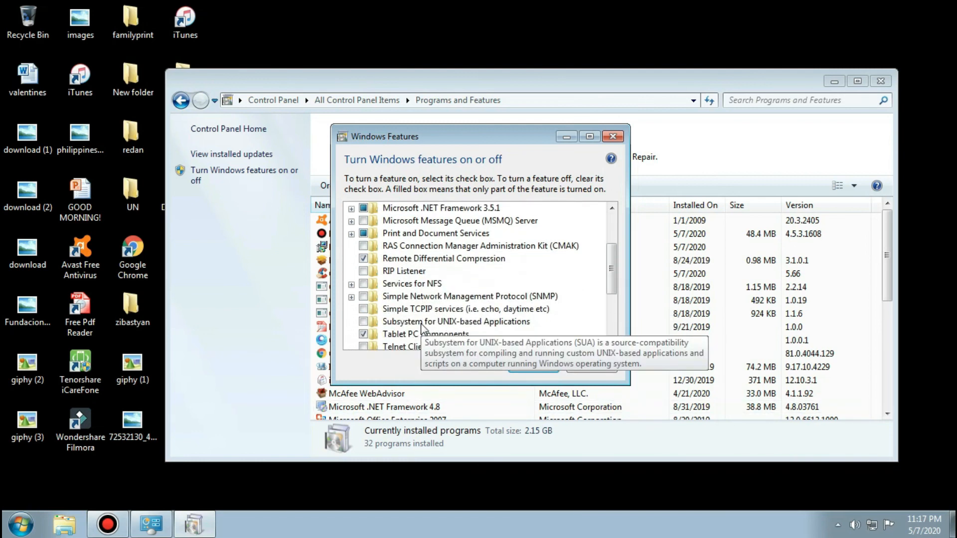
{"action": "scroll", "coordinate": [400, 326], "scroll_direction": "down", "scroll_amount": 1}
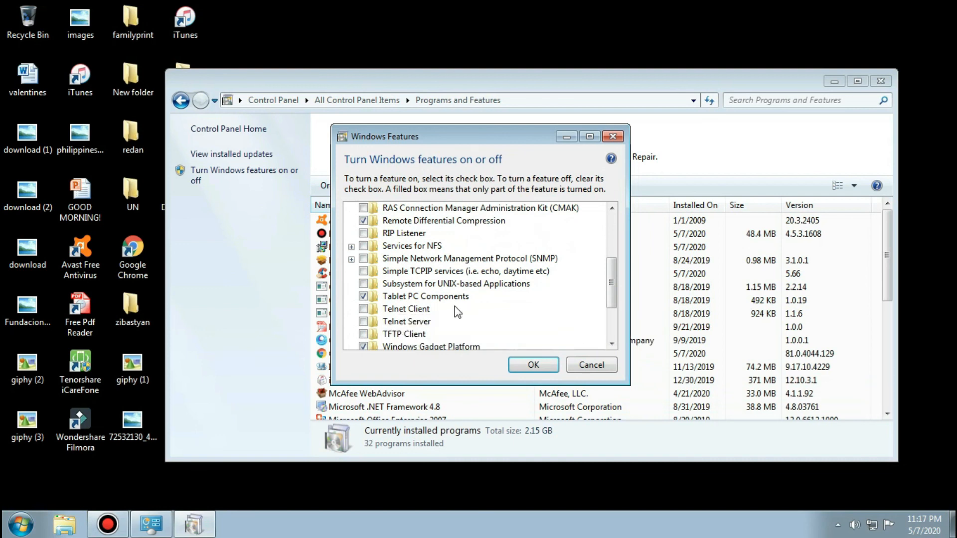
{"action": "scroll", "coordinate": [466, 322], "scroll_direction": "down", "scroll_amount": 1}
{"action": "scroll", "coordinate": [440, 335], "scroll_direction": "down", "scroll_amount": 3}
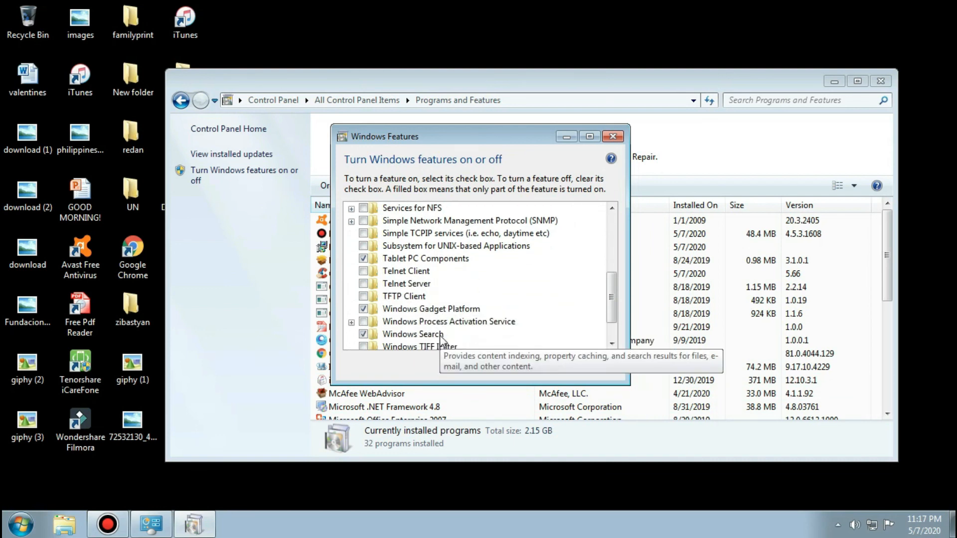
{"action": "scroll", "coordinate": [417, 334], "scroll_direction": "up", "scroll_amount": 1}
{"action": "scroll", "coordinate": [441, 331], "scroll_direction": "down", "scroll_amount": 3}
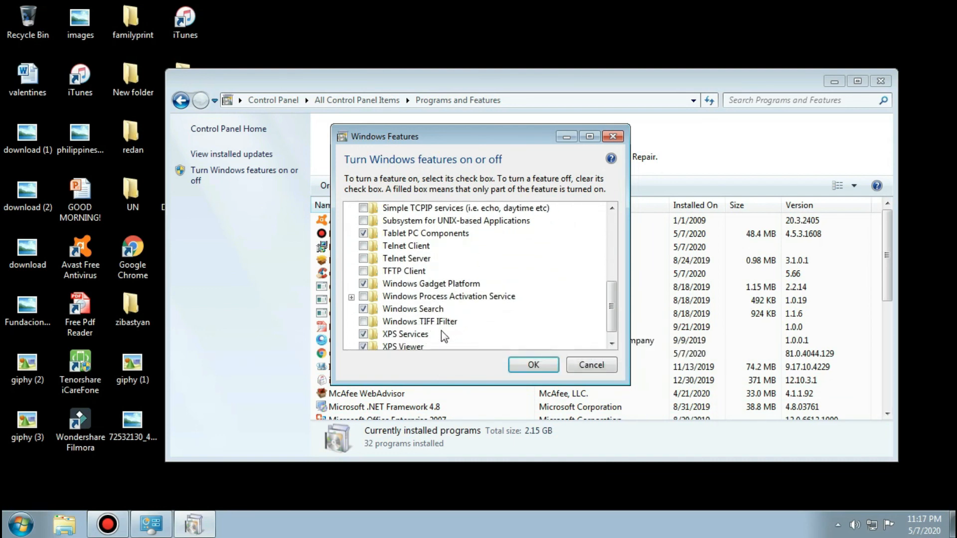
{"action": "left_click", "coordinate": [520, 364]}
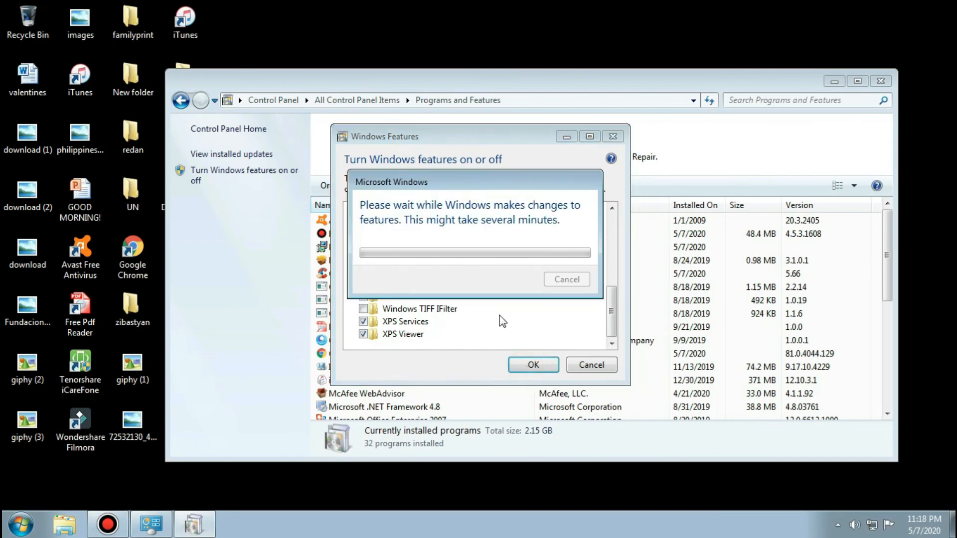